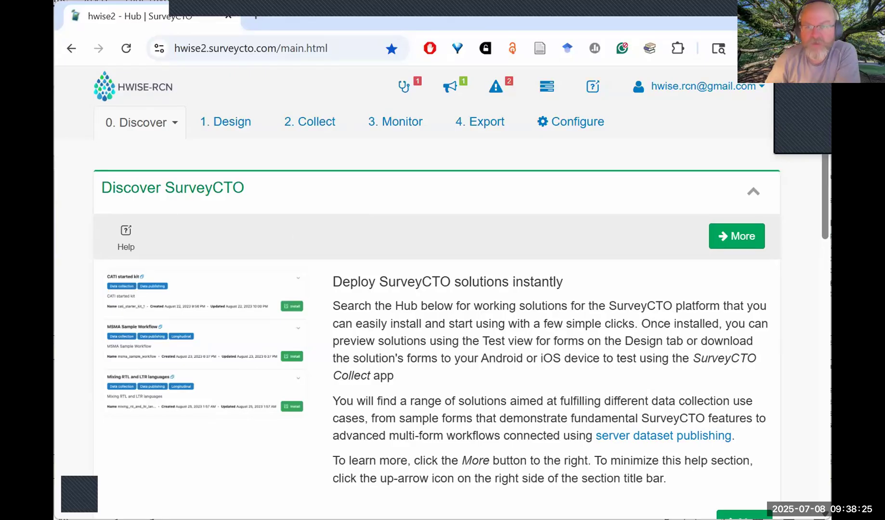
Open the SurveyCTO Support Center from the account options and search it for "add in a field".
{"action": "left_click", "coordinate": [754, 91]}
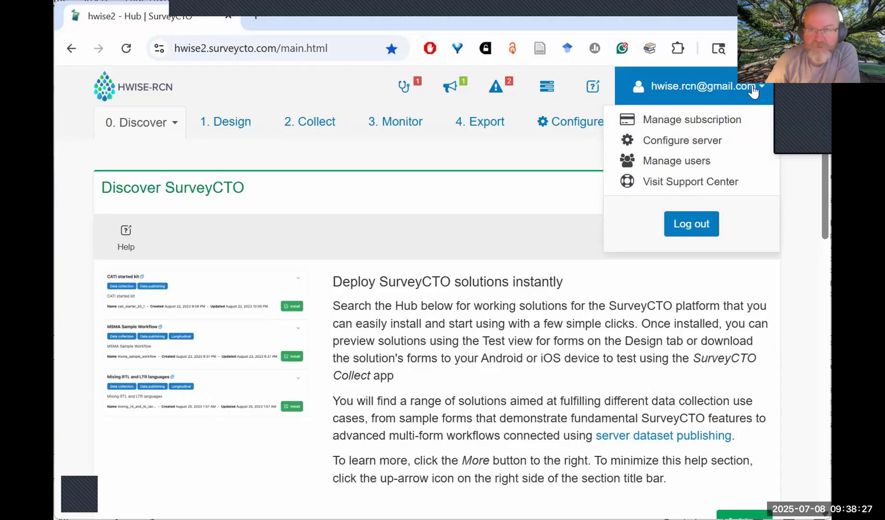
{"action": "left_click", "coordinate": [692, 185]}
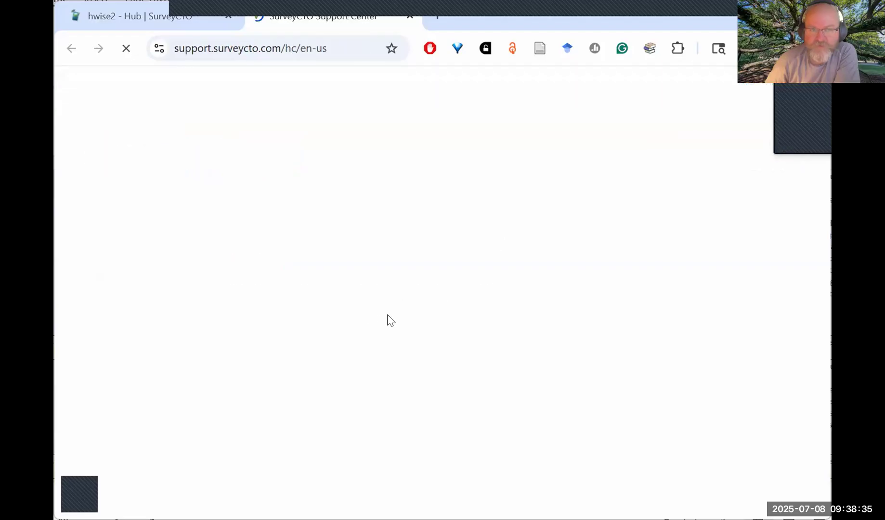
{"action": "left_click", "coordinate": [257, 223]}
{"action": "type", "text": "add in a fiel"}
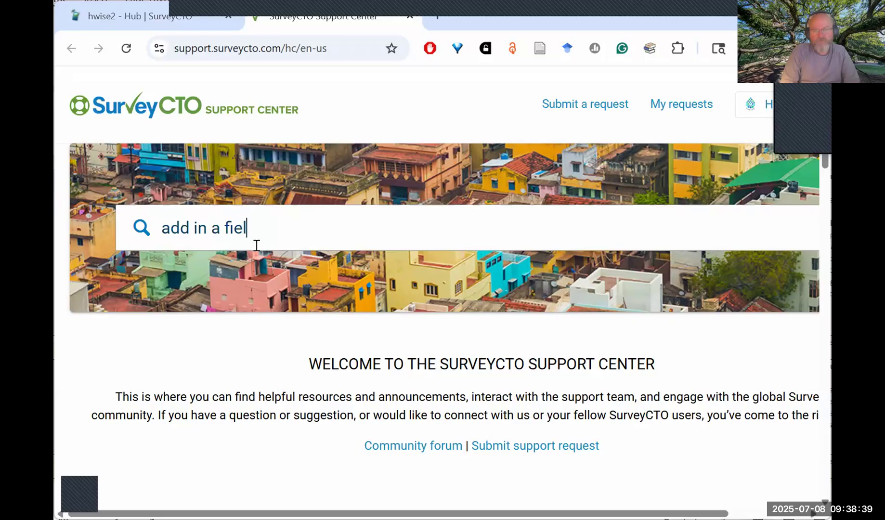
{"action": "type", "text": "d"}
{"action": "key", "text": "Return"}
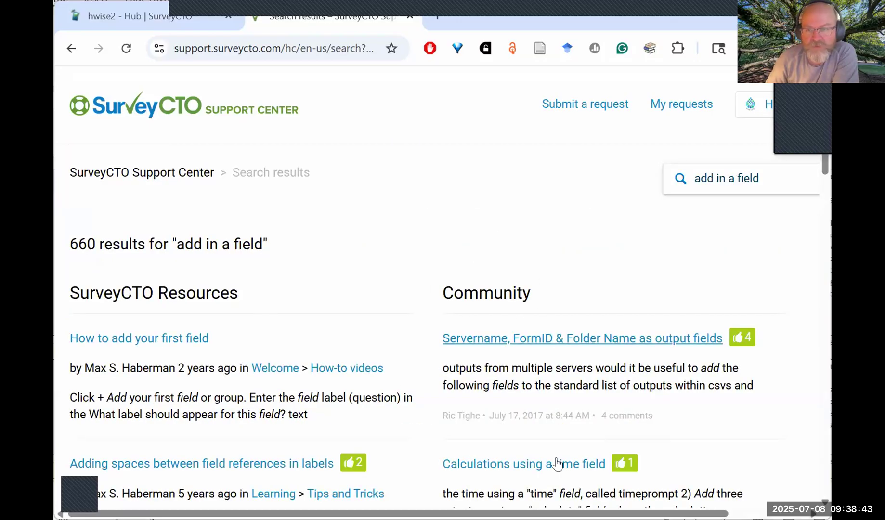
Look through the SurveyCTO Resources and Community results and open the article "How to add your first field".
{"action": "scroll", "coordinate": [583, 413], "scroll_direction": "down", "scroll_amount": 5}
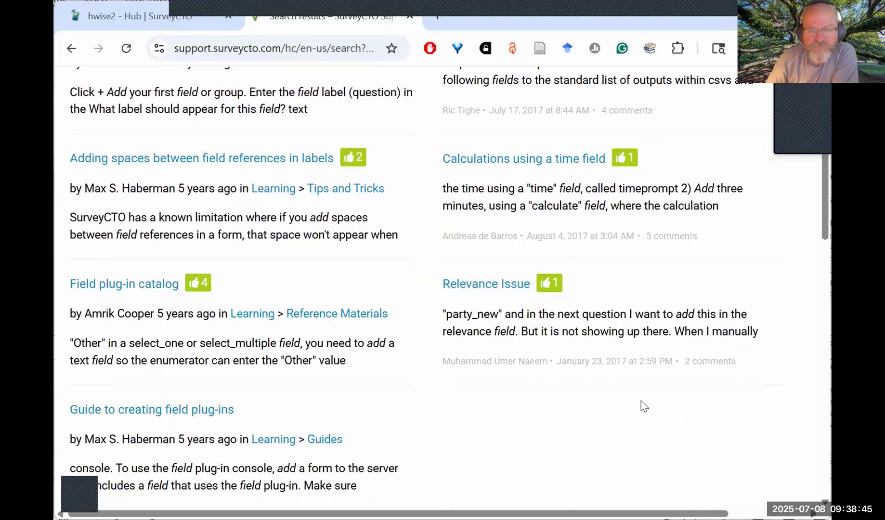
{"action": "scroll", "coordinate": [639, 393], "scroll_direction": "down", "scroll_amount": 5}
{"action": "scroll", "coordinate": [250, 242], "scroll_direction": "up", "scroll_amount": 11}
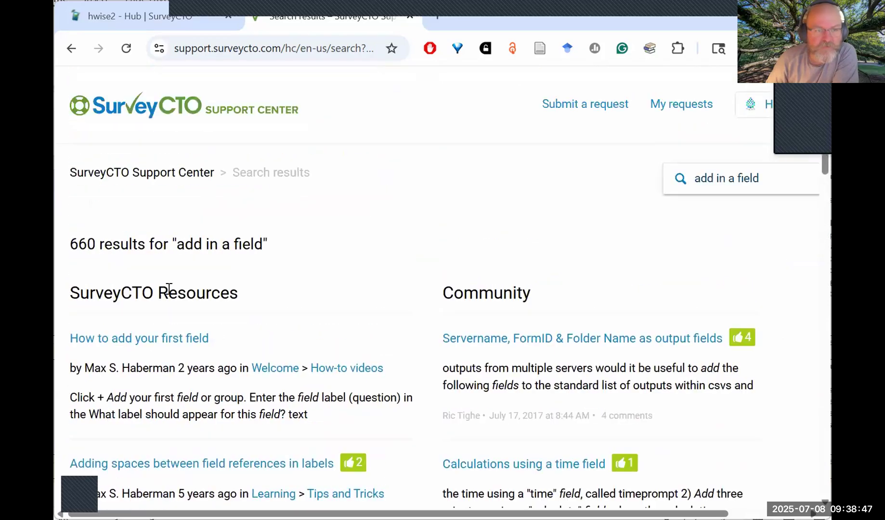
{"action": "left_click_drag", "start_coordinate": [80, 291], "coordinate": [220, 293]}
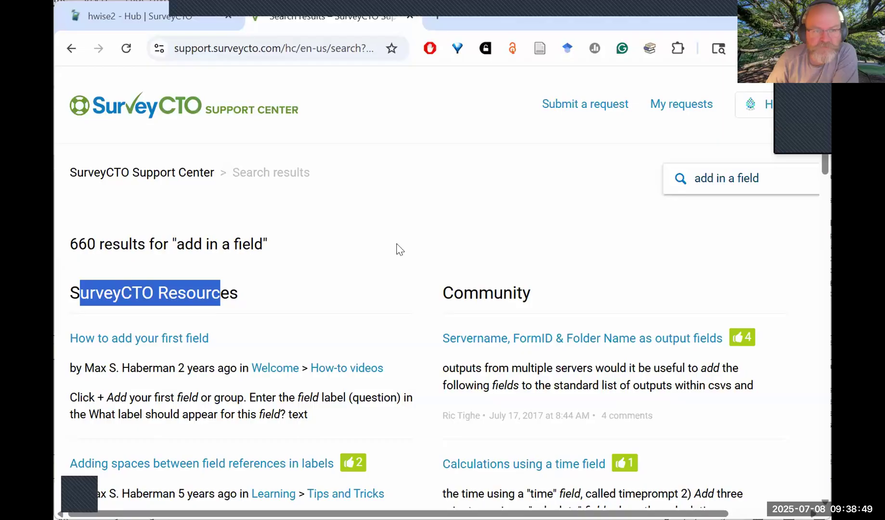
{"action": "scroll", "coordinate": [435, 288], "scroll_direction": "down", "scroll_amount": 14}
{"action": "scroll", "coordinate": [435, 287], "scroll_direction": "up", "scroll_amount": 14}
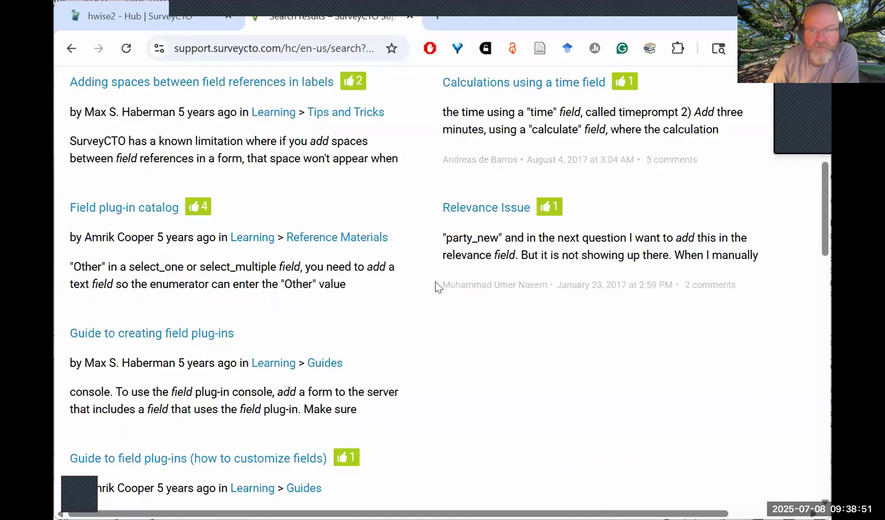
{"action": "left_click", "coordinate": [421, 238]}
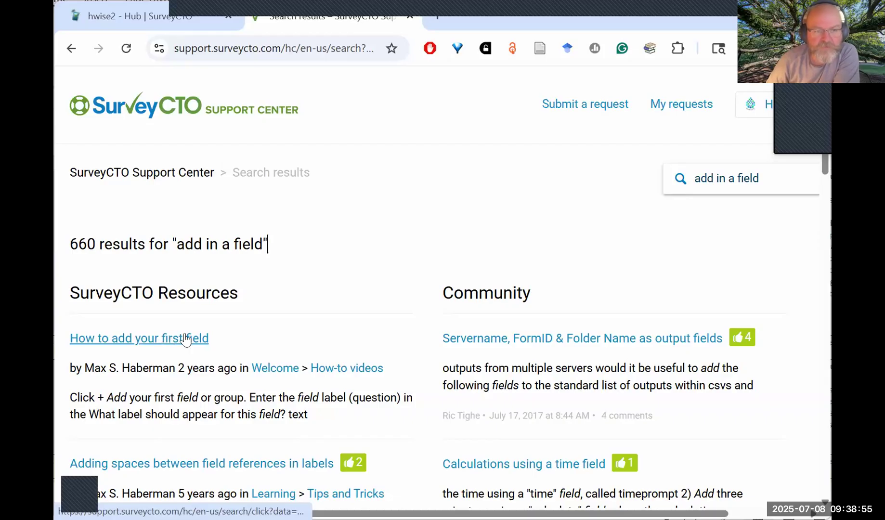
{"action": "left_click", "coordinate": [162, 341]}
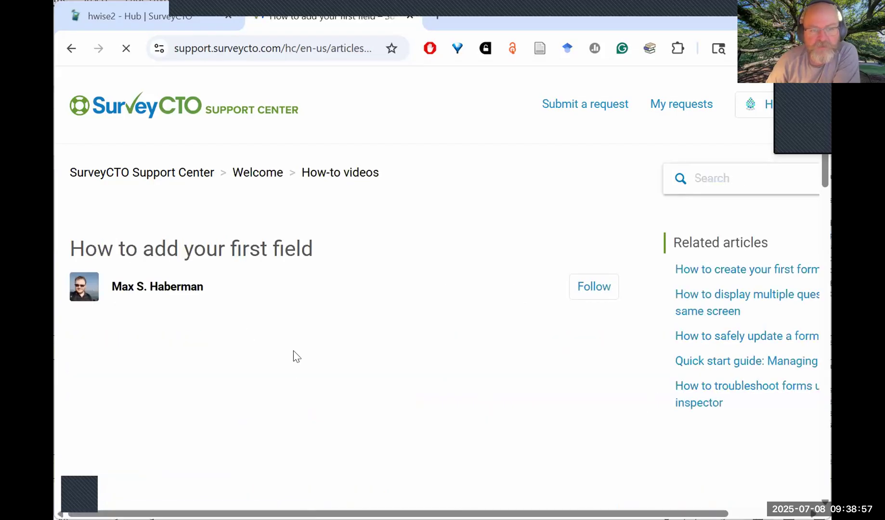
Read the article's Instructions on adding a field, highlighting the steps from logging in to selecting the field type.
{"action": "scroll", "coordinate": [631, 429], "scroll_direction": "down", "scroll_amount": 5}
{"action": "scroll", "coordinate": [620, 395], "scroll_direction": "up", "scroll_amount": 3}
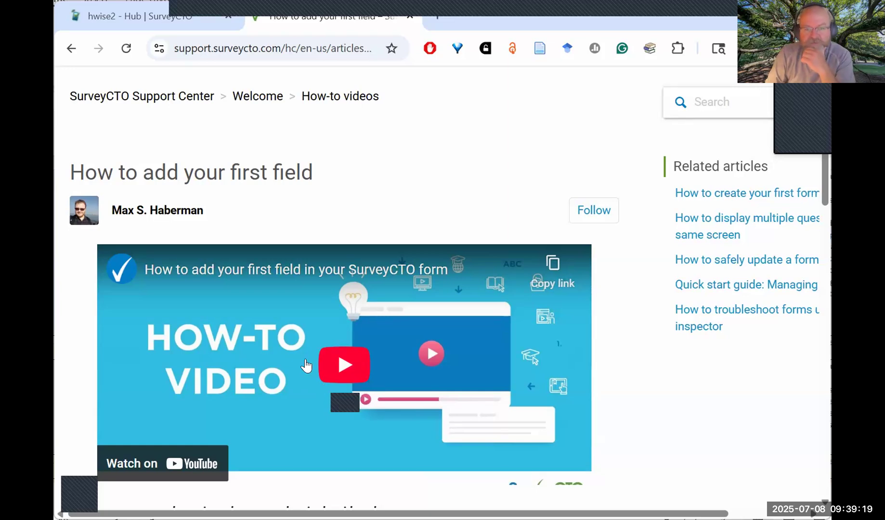
{"action": "scroll", "coordinate": [210, 237], "scroll_direction": "down", "scroll_amount": 6}
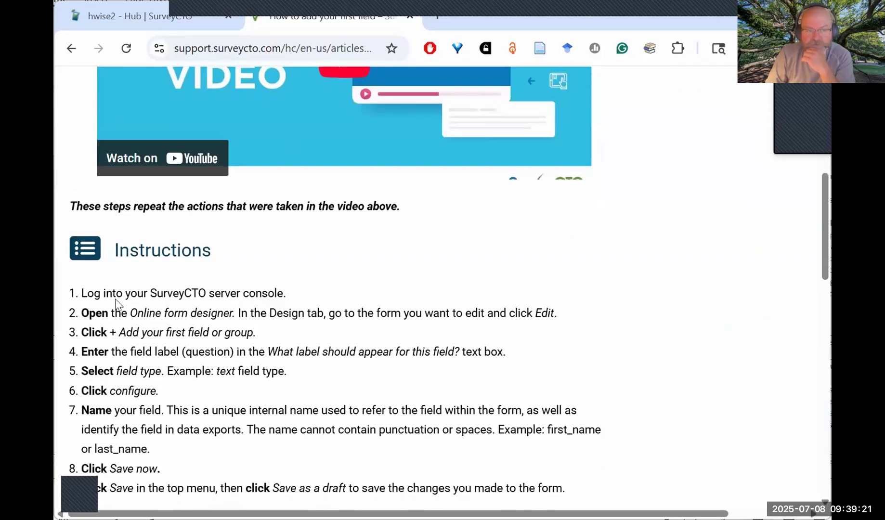
{"action": "left_click_drag", "start_coordinate": [124, 295], "coordinate": [240, 393]}
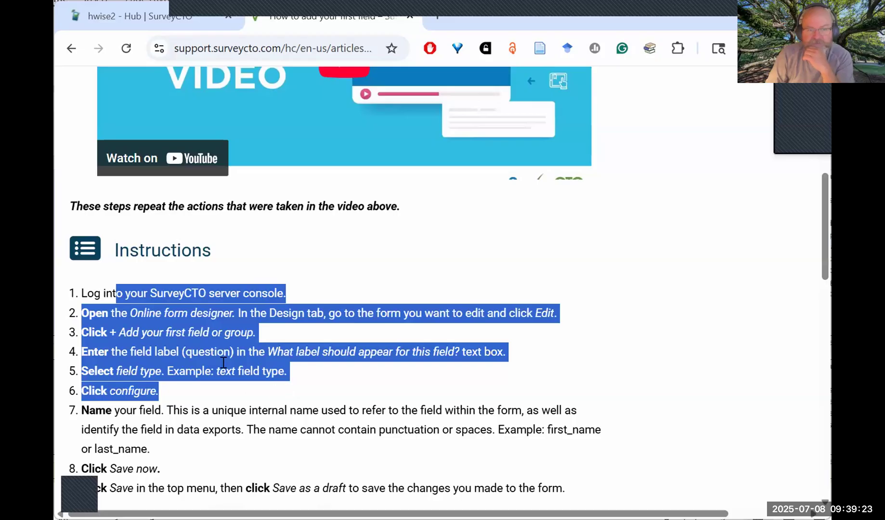
{"action": "left_click", "coordinate": [140, 335]}
{"action": "left_click_drag", "start_coordinate": [135, 314], "coordinate": [138, 340]}
{"action": "left_click_drag", "start_coordinate": [128, 371], "coordinate": [288, 371]}
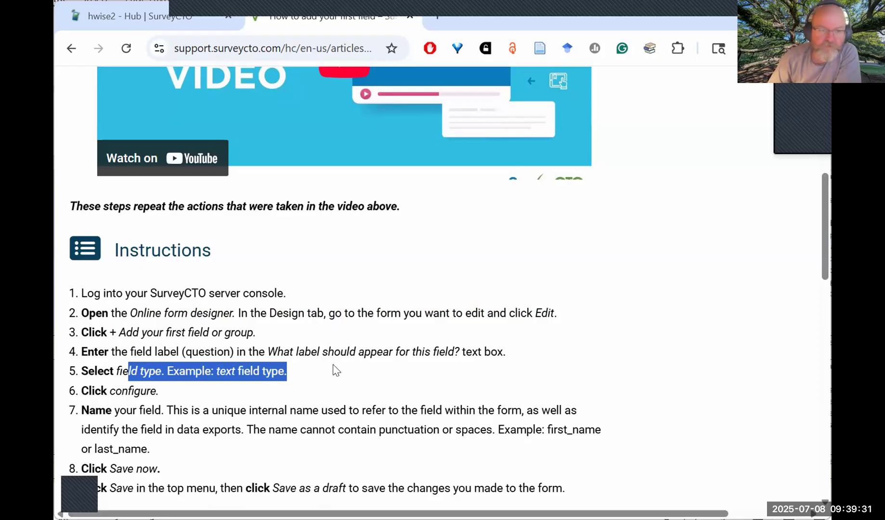
Read the FAQ answers on different field types and on groups, collapse them, and return to the article's beginning.
{"action": "scroll", "coordinate": [333, 369], "scroll_direction": "down", "scroll_amount": 8}
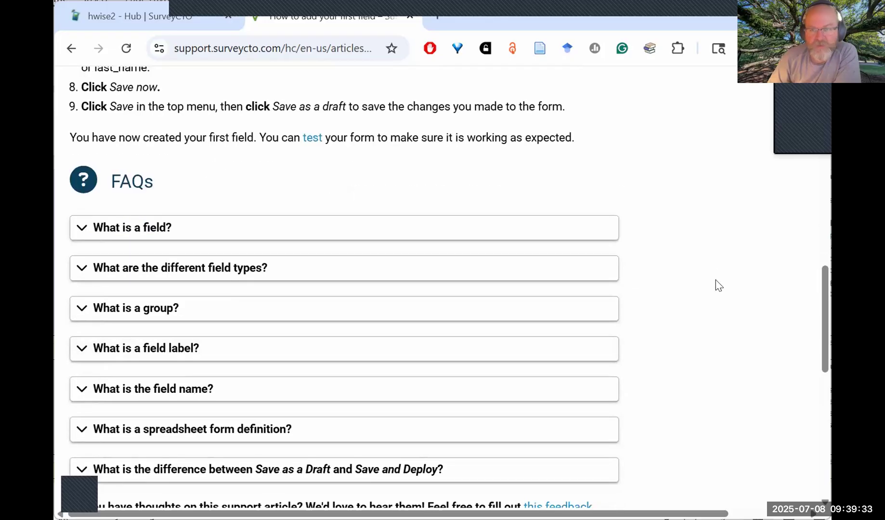
{"action": "scroll", "coordinate": [719, 285], "scroll_direction": "down", "scroll_amount": 2}
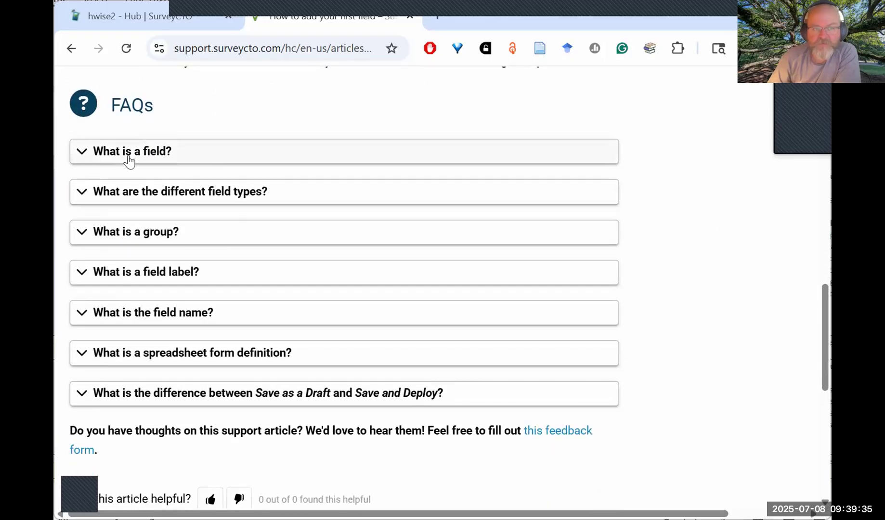
{"action": "left_click", "coordinate": [77, 196]}
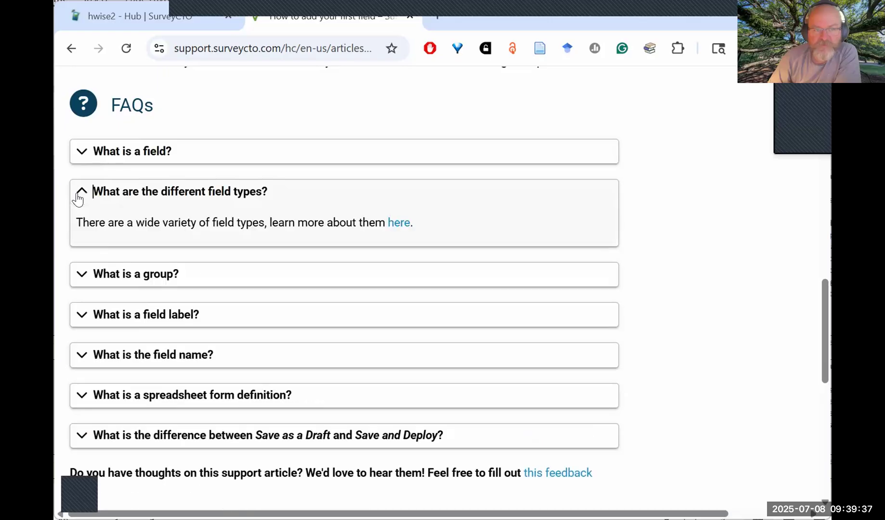
{"action": "left_click", "coordinate": [81, 193]}
{"action": "left_click", "coordinate": [78, 235]}
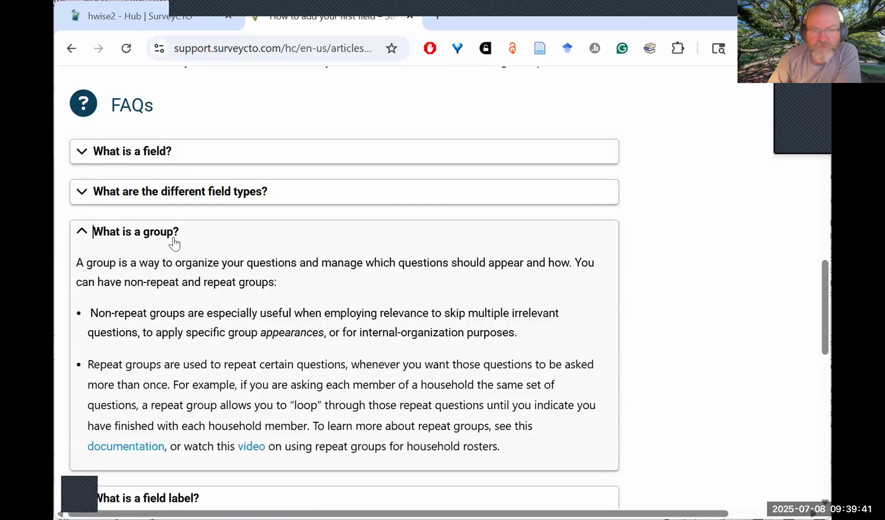
{"action": "left_click", "coordinate": [79, 234]}
{"action": "scroll", "coordinate": [720, 339], "scroll_direction": "up", "scroll_amount": 1}
{"action": "scroll", "coordinate": [719, 338], "scroll_direction": "up", "scroll_amount": 15}
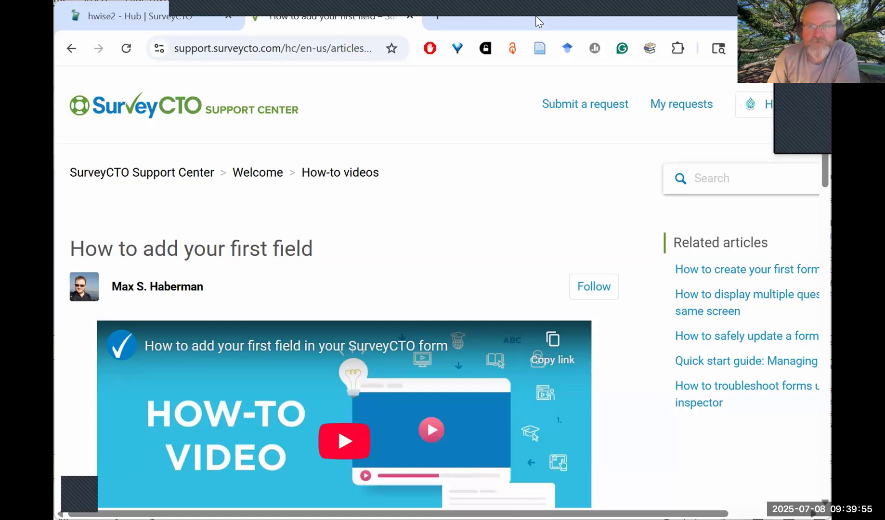
Switch to the survey form definition in Excel and select the whole startinfo begin group row (row 12) on the survey sheet.
{"action": "key", "text": "alt+Tab"}
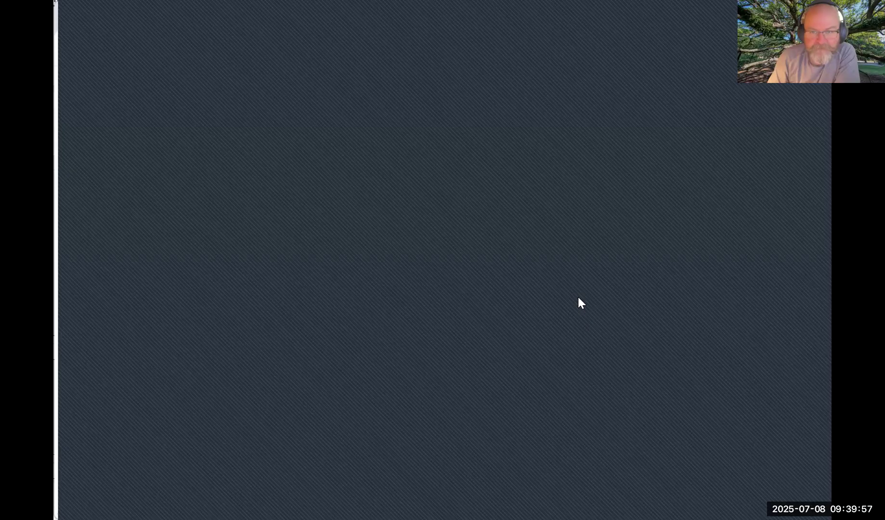
{"action": "left_click", "coordinate": [503, 190]}
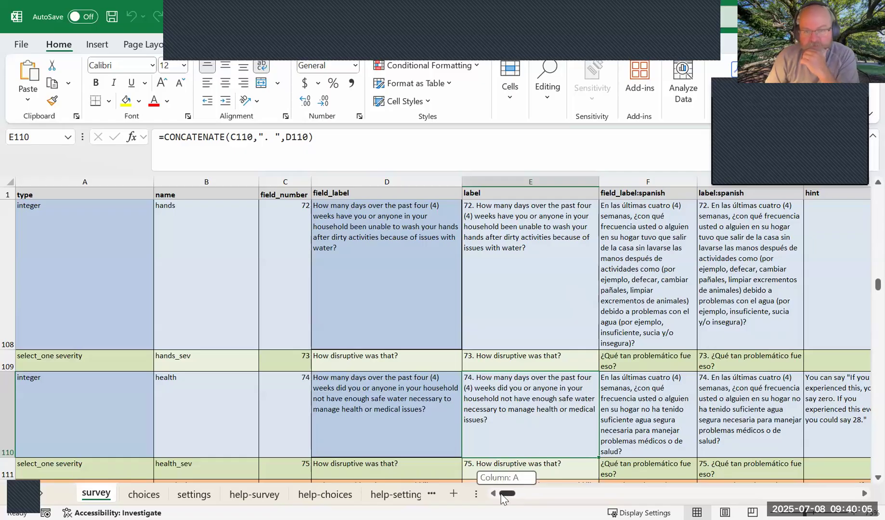
{"action": "scroll", "coordinate": [310, 301], "scroll_direction": "up", "scroll_amount": 5}
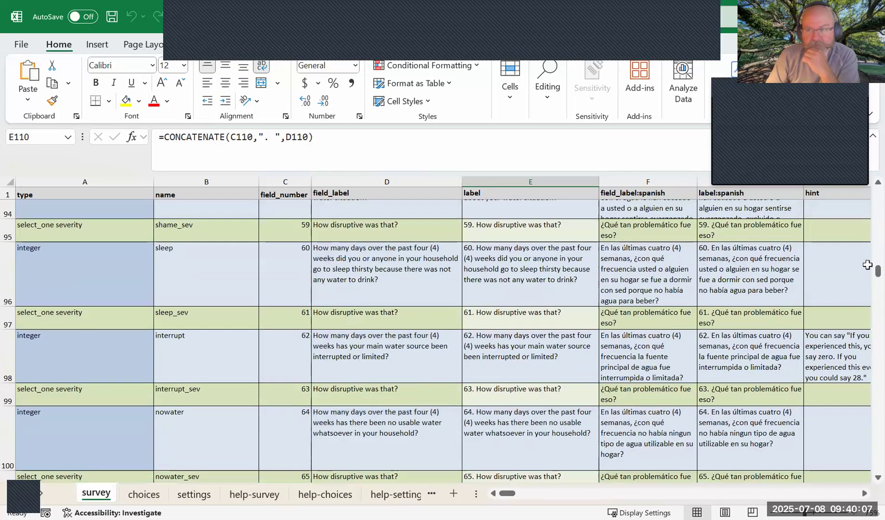
{"action": "left_click_drag", "start_coordinate": [878, 271], "coordinate": [865, 185]}
{"action": "left_click", "coordinate": [9, 313]}
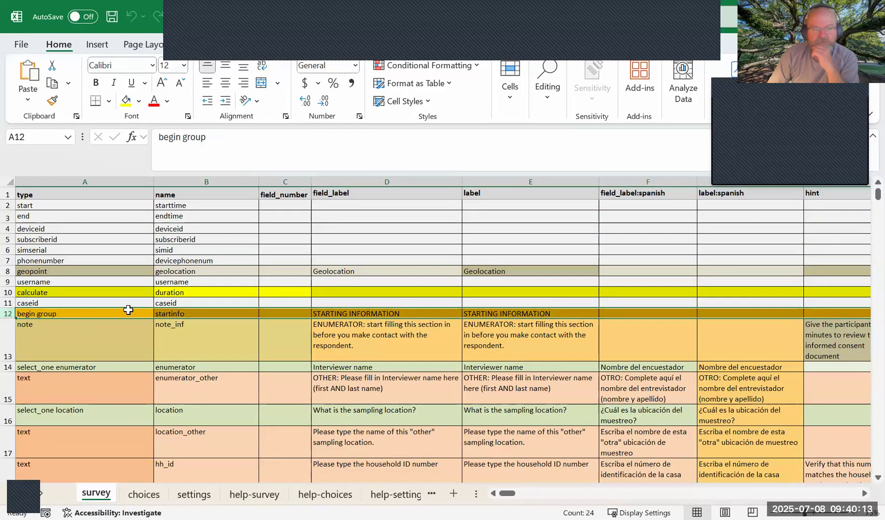
{"action": "left_click", "coordinate": [106, 314]}
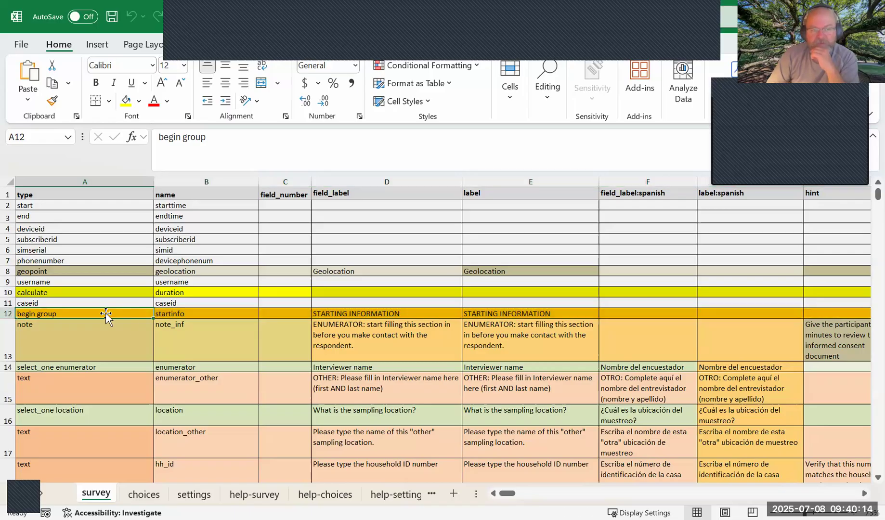
{"action": "left_click", "coordinate": [9, 314]}
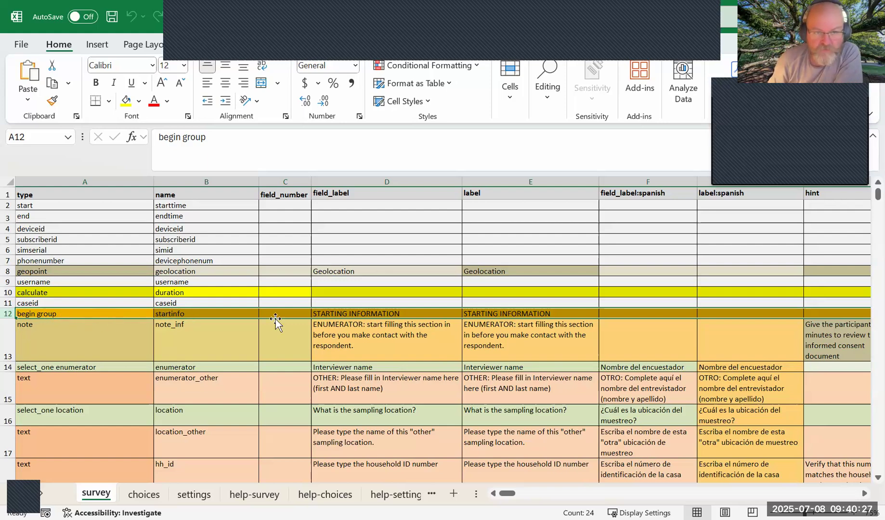
Locate the end group row that closes the startinfo group and select the entire row 25.
{"action": "scroll", "coordinate": [237, 383], "scroll_direction": "down", "scroll_amount": 4}
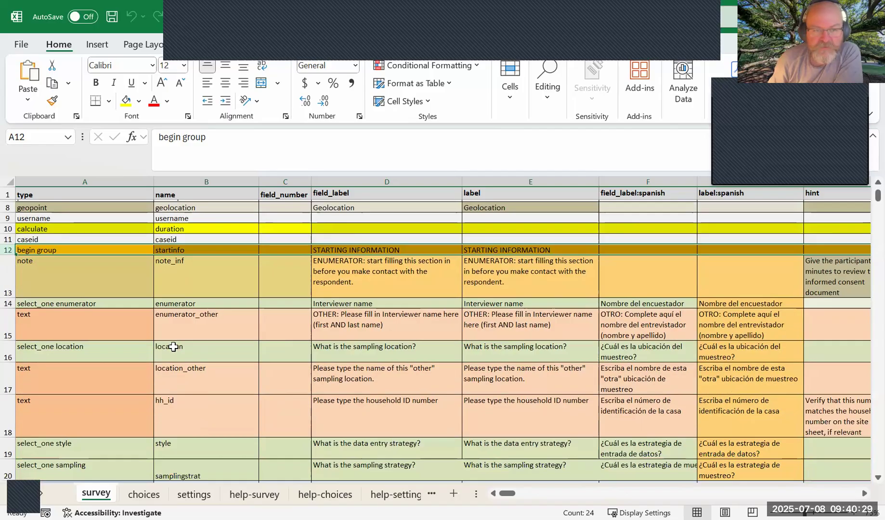
{"action": "scroll", "coordinate": [144, 337], "scroll_direction": "down", "scroll_amount": 1}
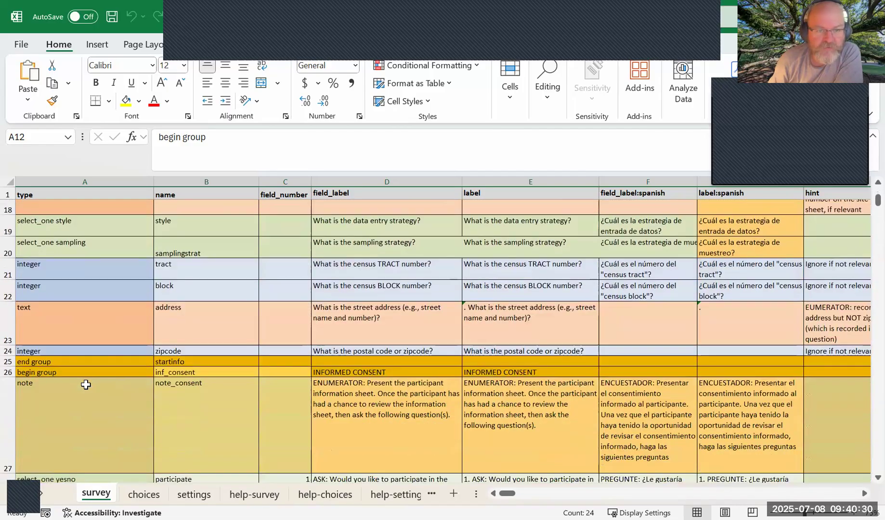
{"action": "left_click", "coordinate": [7, 361]}
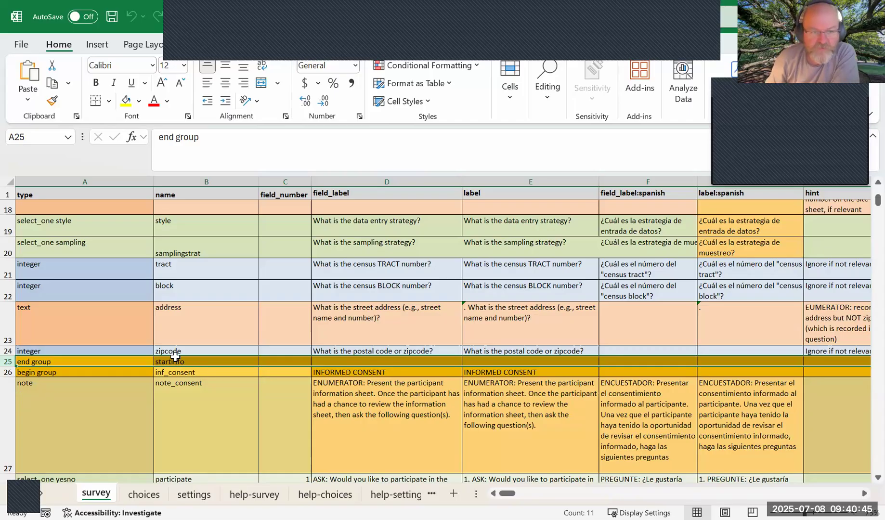
Select the begin group row of the water supply and consumption section, then its name cell B31.
{"action": "scroll", "coordinate": [163, 405], "scroll_direction": "down", "scroll_amount": 3}
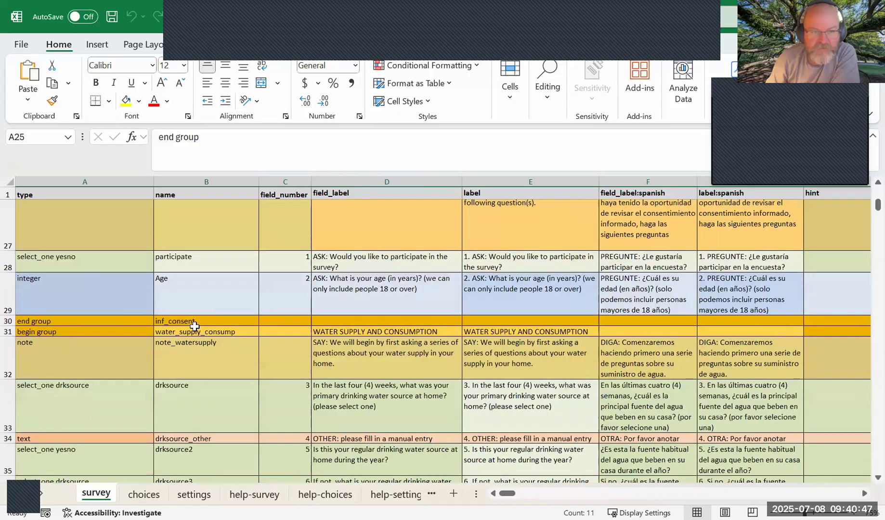
{"action": "left_click", "coordinate": [74, 333]}
{"action": "left_click", "coordinate": [7, 331]}
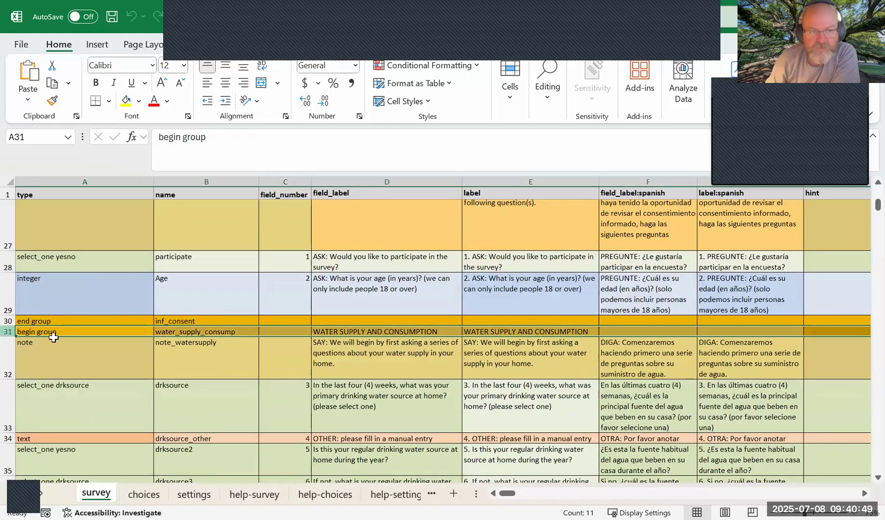
{"action": "left_click", "coordinate": [185, 332]}
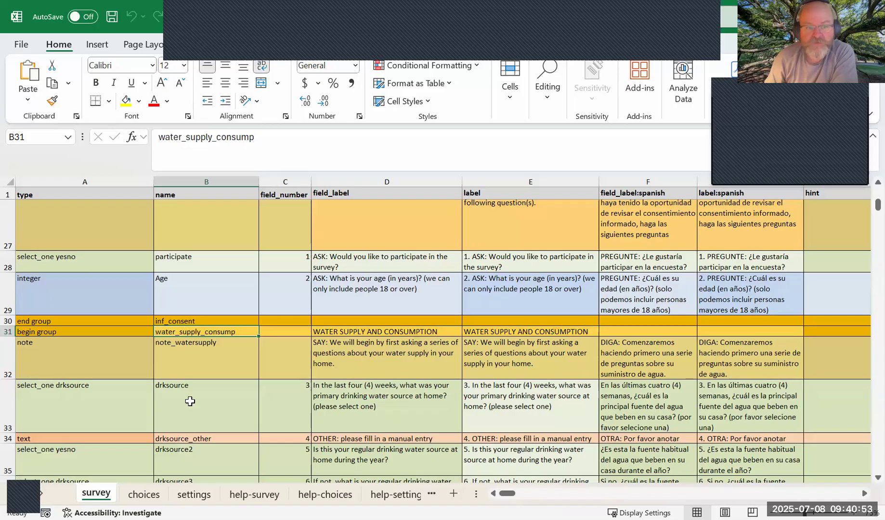
Review the rows around the water supply section and select the type cell of the note_watersupply note, A32.
{"action": "scroll", "coordinate": [188, 400], "scroll_direction": "down", "scroll_amount": 3}
{"action": "scroll", "coordinate": [193, 400], "scroll_direction": "up", "scroll_amount": 2}
{"action": "scroll", "coordinate": [193, 400], "scroll_direction": "up", "scroll_amount": 1}
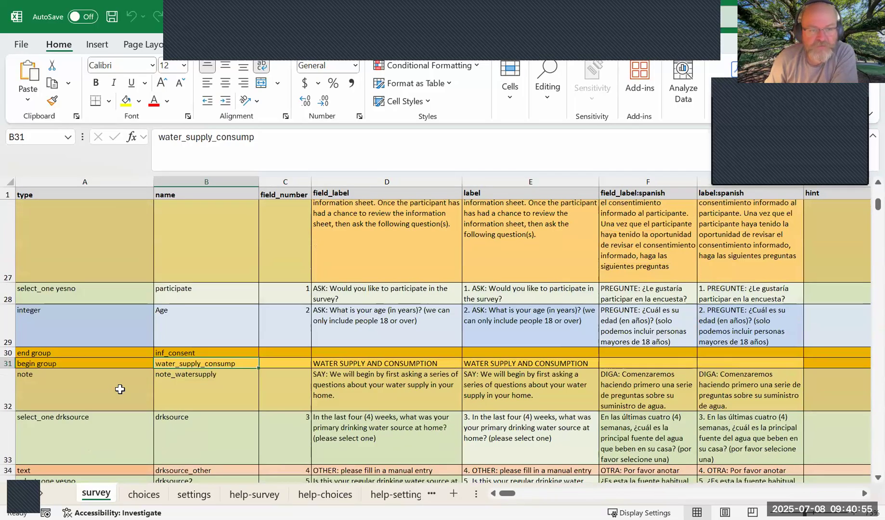
{"action": "left_click", "coordinate": [101, 388]}
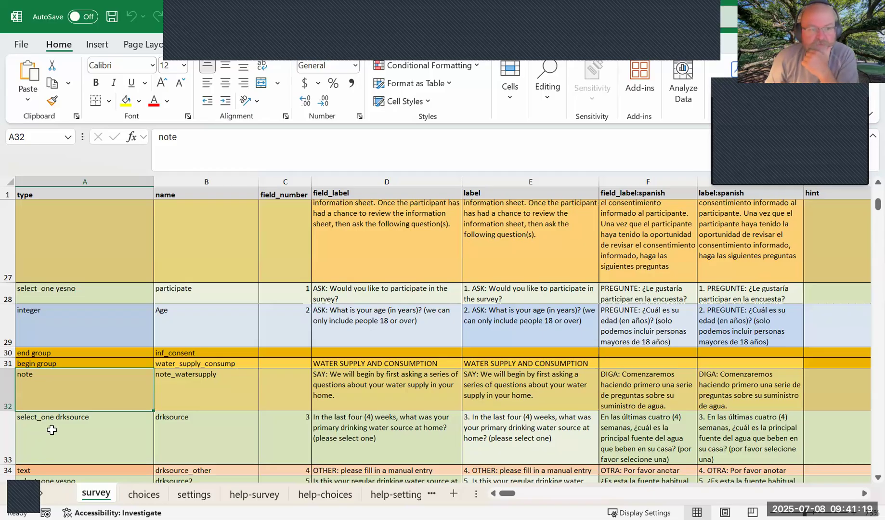
Highlight the list name drksource within the select_one type cell A33 of the survey sheet.
{"action": "scroll", "coordinate": [43, 415], "scroll_direction": "down", "scroll_amount": 1}
{"action": "left_click", "coordinate": [43, 367]}
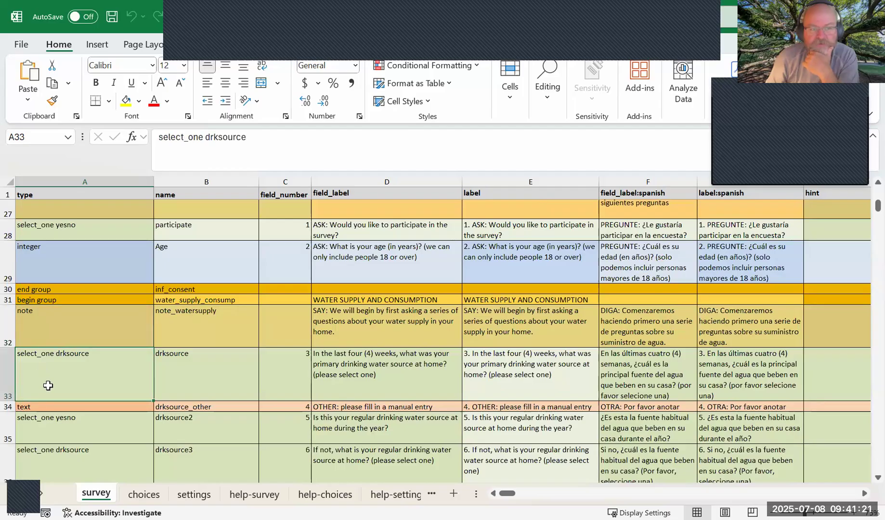
{"action": "double_click", "coordinate": [57, 354]}
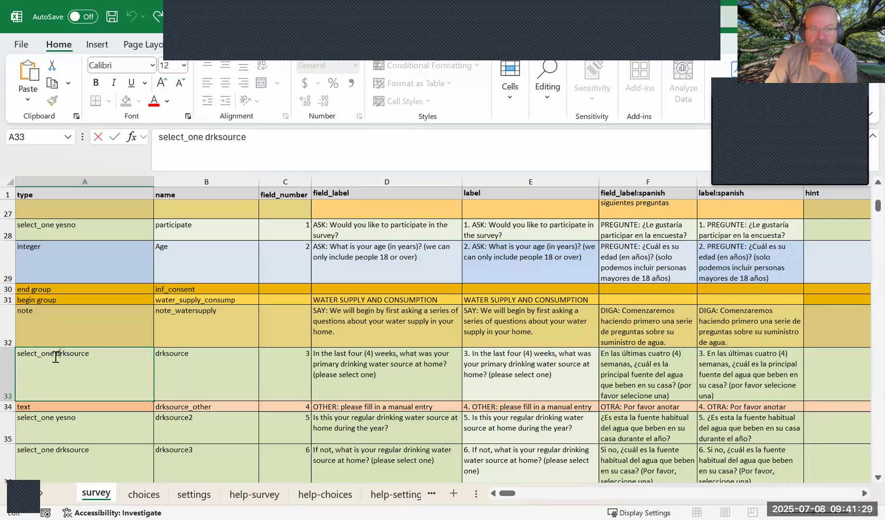
{"action": "left_click_drag", "start_coordinate": [58, 355], "coordinate": [91, 353]}
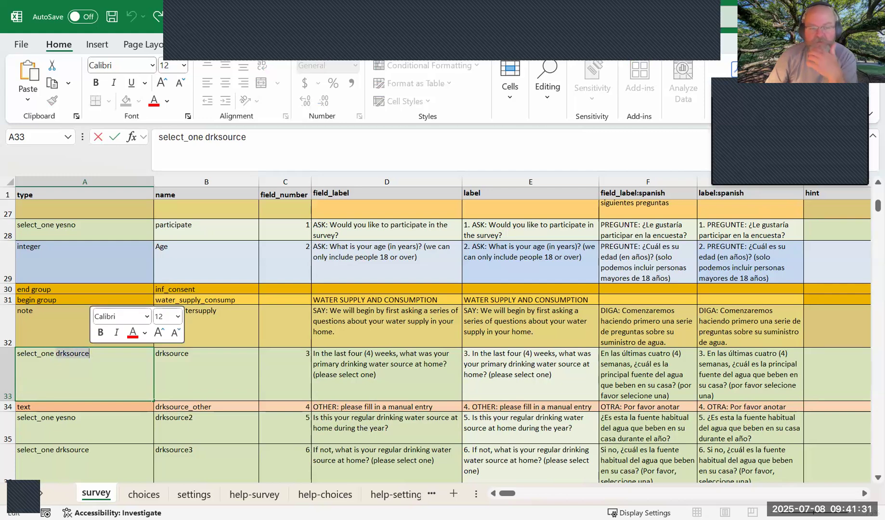
Find the drksource list on the choices sheet, select its rows 42 to 51, and select its first list_name cell, A42.
{"action": "left_click", "coordinate": [137, 494]}
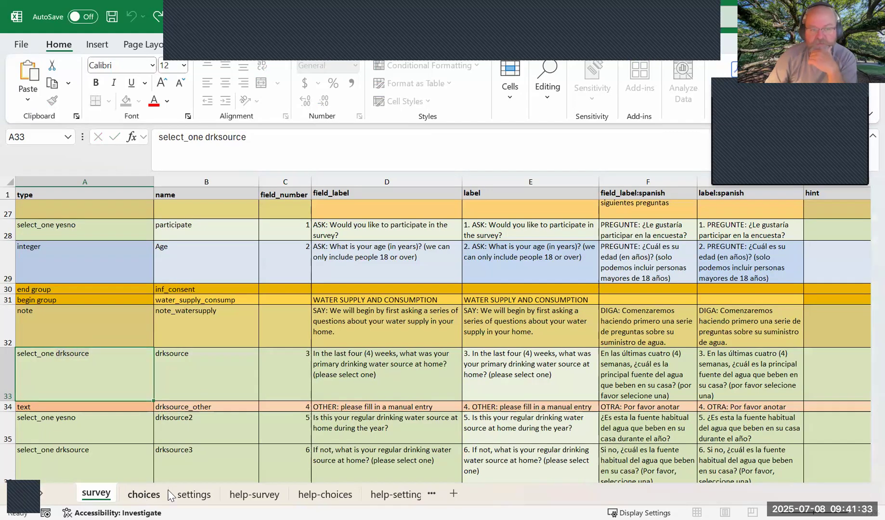
{"action": "left_click_drag", "start_coordinate": [878, 456], "coordinate": [864, 224]}
{"action": "scroll", "coordinate": [102, 439], "scroll_direction": "up", "scroll_amount": 4}
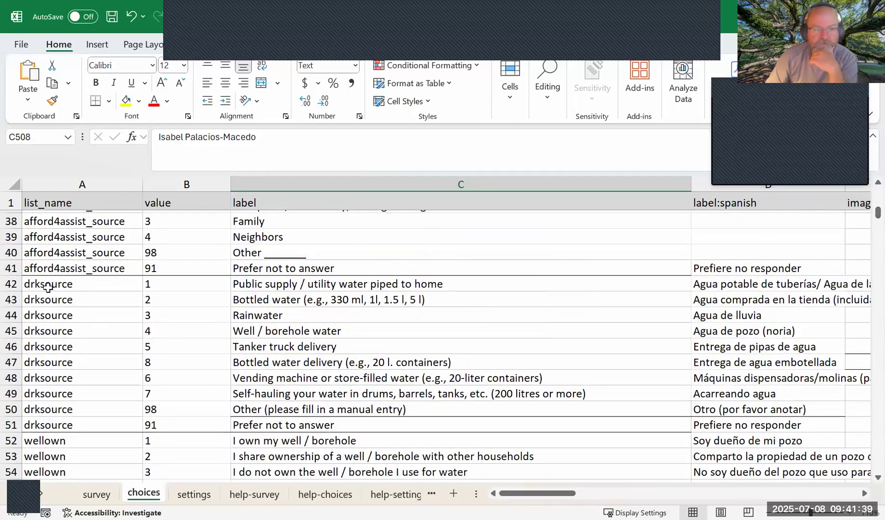
{"action": "left_click", "coordinate": [12, 284]}
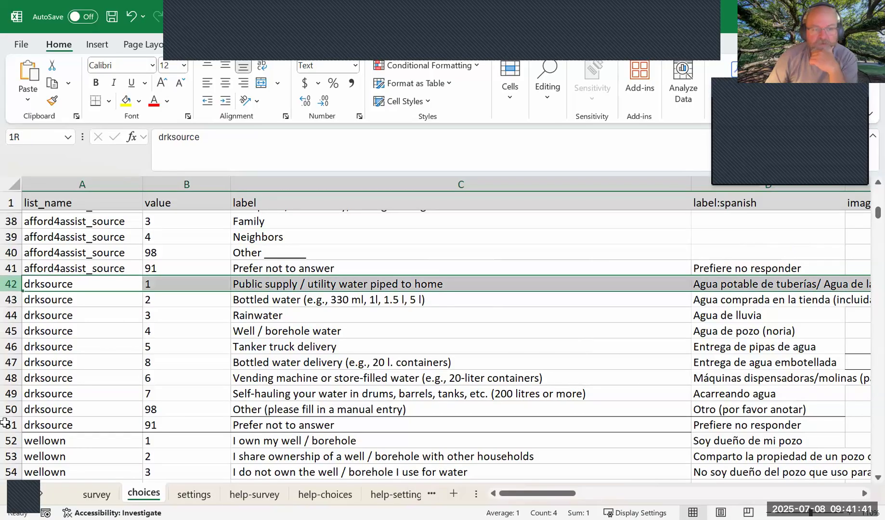
{"action": "left_click_drag", "start_coordinate": [21, 423], "coordinate": [21, 424]}
{"action": "left_click", "coordinate": [45, 282]}
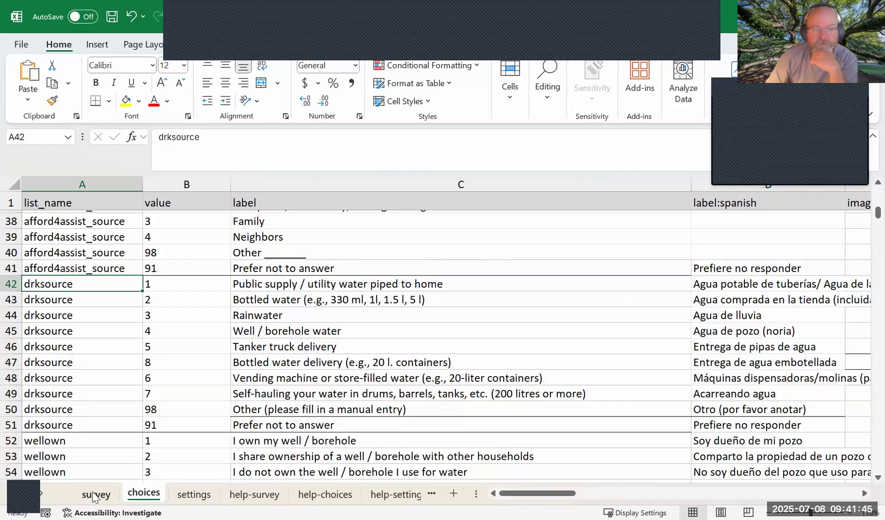
Highlight drksource in survey cell A33 again, compare it with the list on the choices sheet, and return to the survey sheet.
{"action": "left_click", "coordinate": [95, 495]}
{"action": "double_click", "coordinate": [67, 358]}
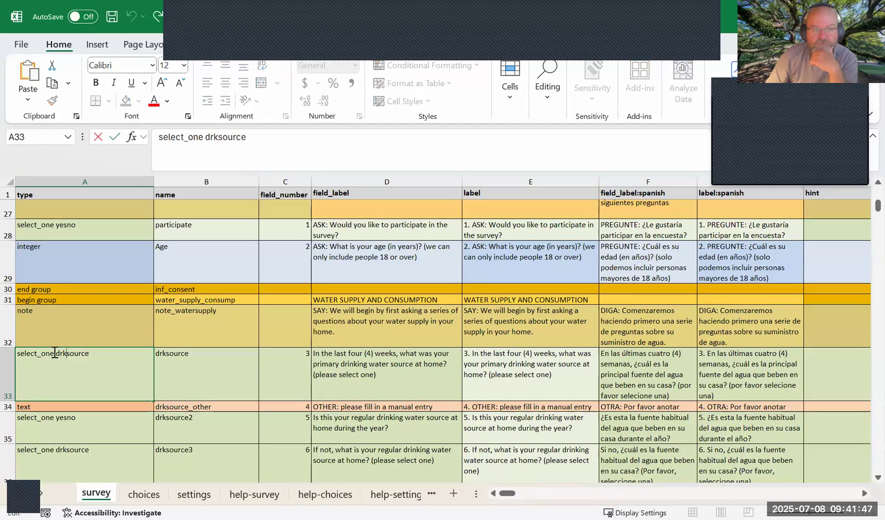
{"action": "left_click_drag", "start_coordinate": [57, 353], "coordinate": [90, 353]}
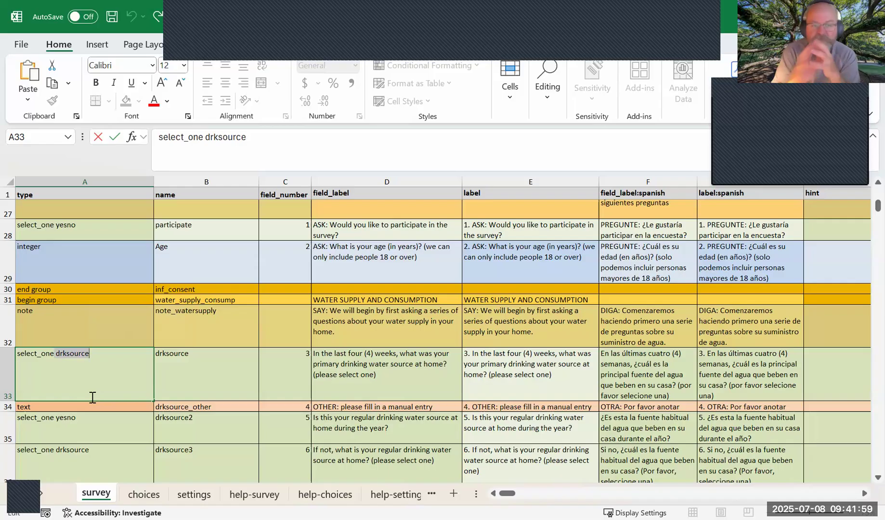
{"action": "left_click", "coordinate": [143, 494]}
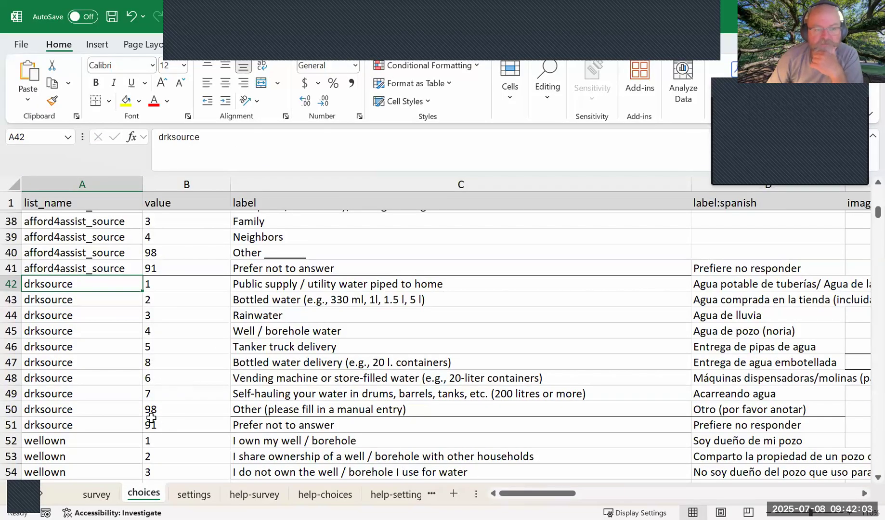
{"action": "left_click", "coordinate": [96, 494]}
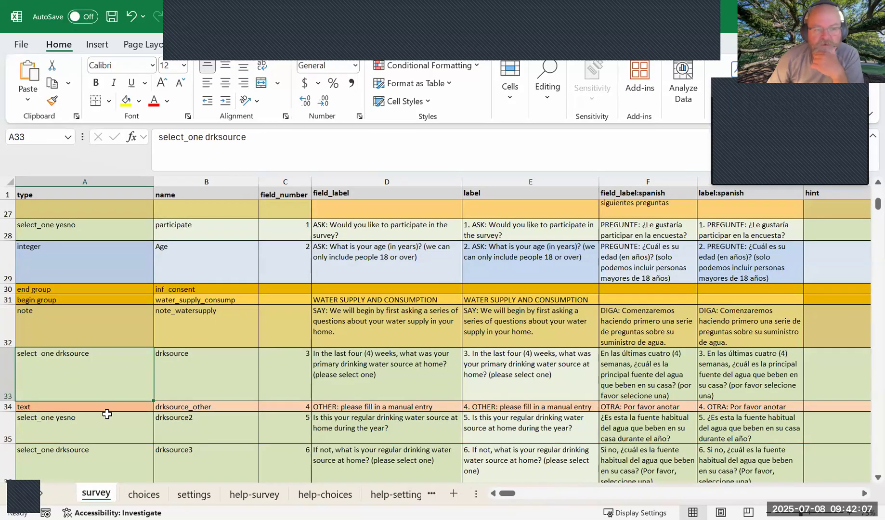
Locate the select_multiple wellissues question further down the survey sheet and select its entire row 44.
{"action": "scroll", "coordinate": [107, 415], "scroll_direction": "down", "scroll_amount": 3}
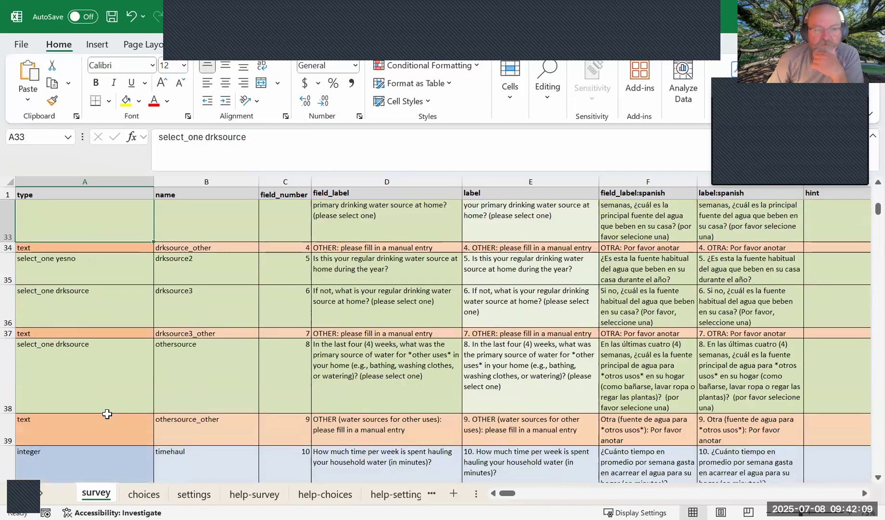
{"action": "scroll", "coordinate": [107, 414], "scroll_direction": "down", "scroll_amount": 5}
{"action": "left_click", "coordinate": [41, 388]}
{"action": "left_click", "coordinate": [9, 383]}
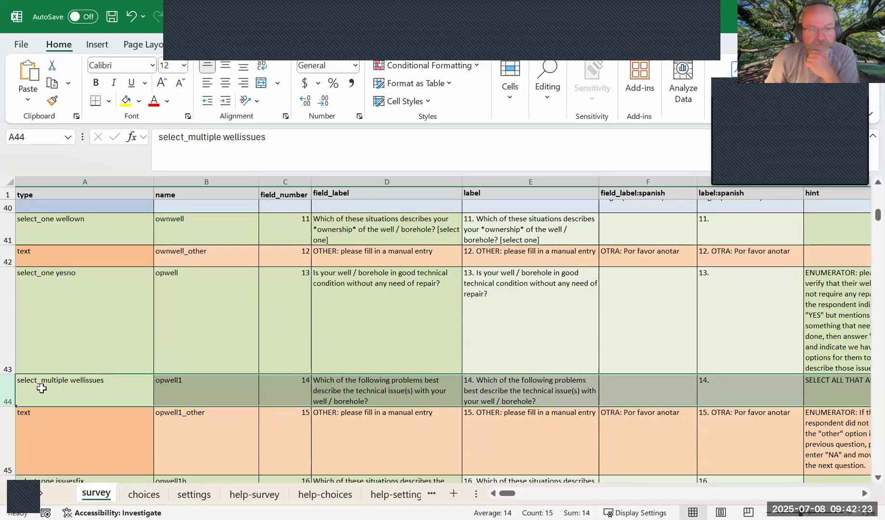
Highlight the select_multiple keyword in type cell A44, followed by the wellissues list name in the same cell.
{"action": "double_click", "coordinate": [26, 383]}
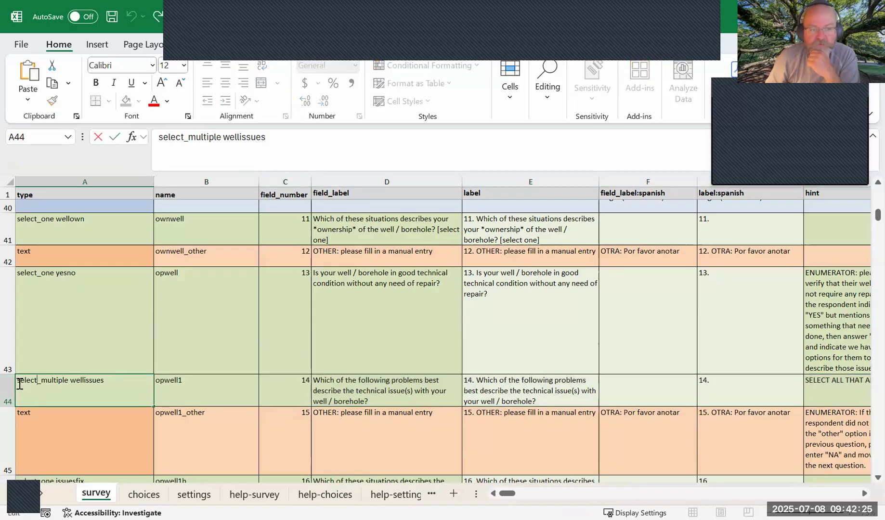
{"action": "left_click_drag", "start_coordinate": [22, 384], "coordinate": [70, 386]}
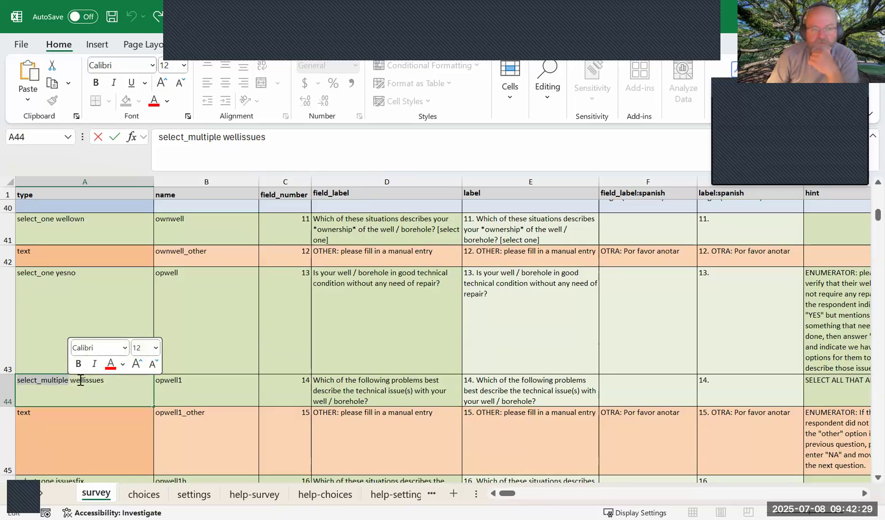
{"action": "left_click", "coordinate": [80, 381]}
{"action": "left_click_drag", "start_coordinate": [71, 381], "coordinate": [104, 382]}
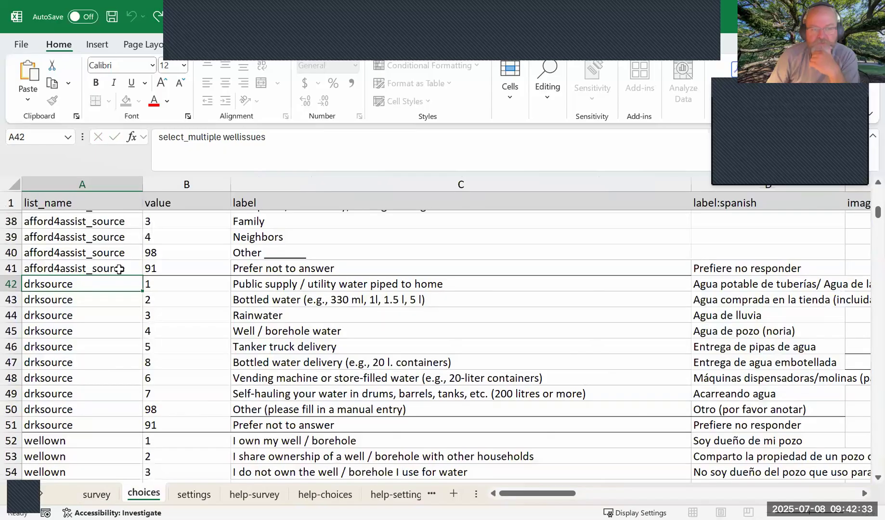
Find the wellissues answer options on the choices sheet and select rows 57 to 64.
{"action": "left_click", "coordinate": [144, 494]}
{"action": "scroll", "coordinate": [81, 394], "scroll_direction": "down", "scroll_amount": 5}
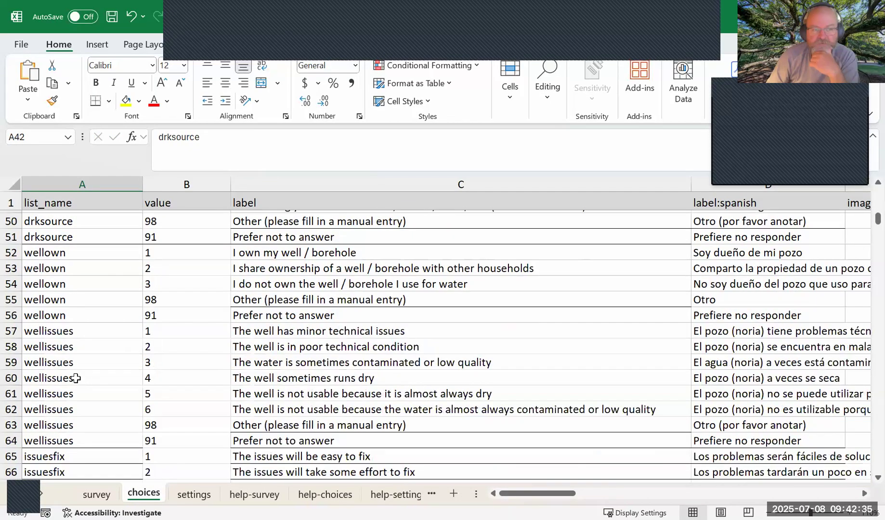
{"action": "left_click", "coordinate": [11, 284]}
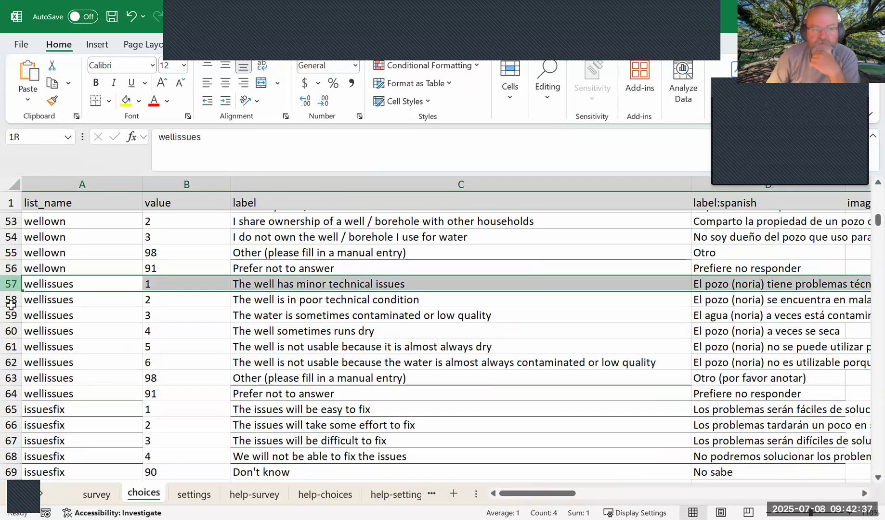
{"action": "left_click_drag", "start_coordinate": [12, 387], "coordinate": [10, 393]}
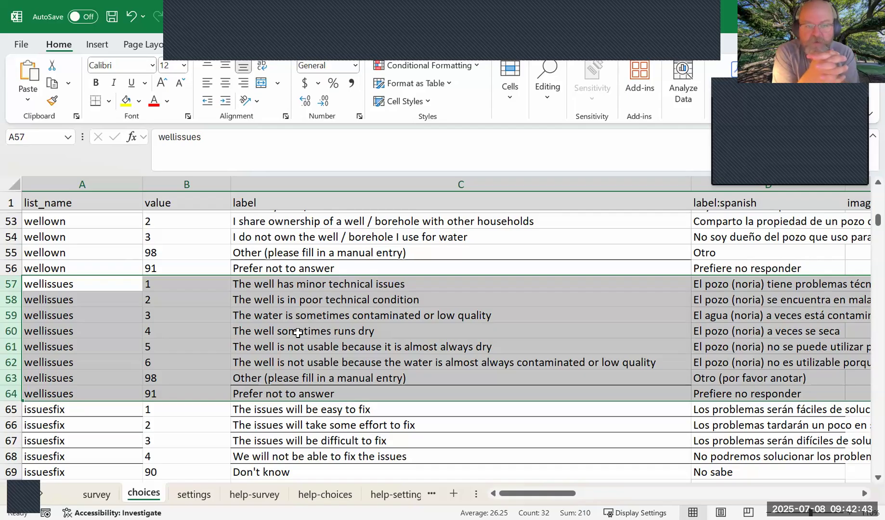
Back on the survey sheet, select the text type cell A42, the ownwell name cell B41, and the field label cell D42.
{"action": "left_click", "coordinate": [97, 494]}
{"action": "scroll", "coordinate": [71, 370], "scroll_direction": "up", "scroll_amount": 2}
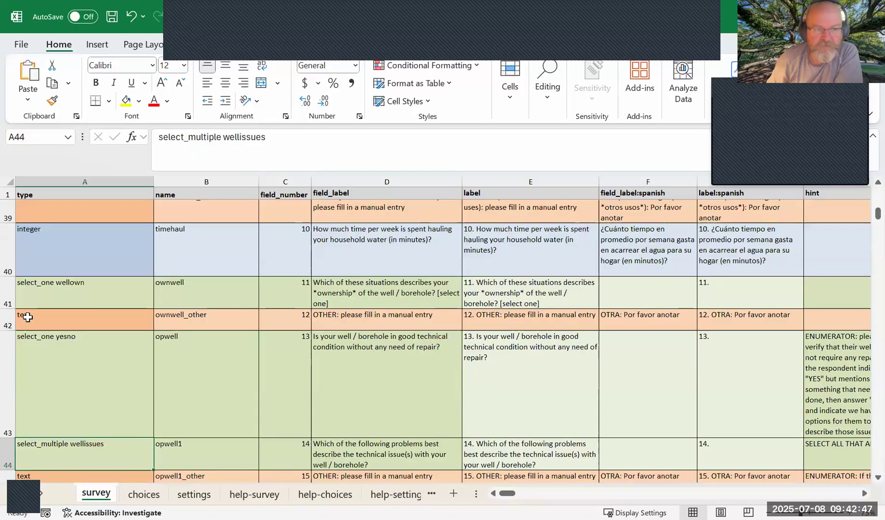
{"action": "left_click", "coordinate": [46, 321]}
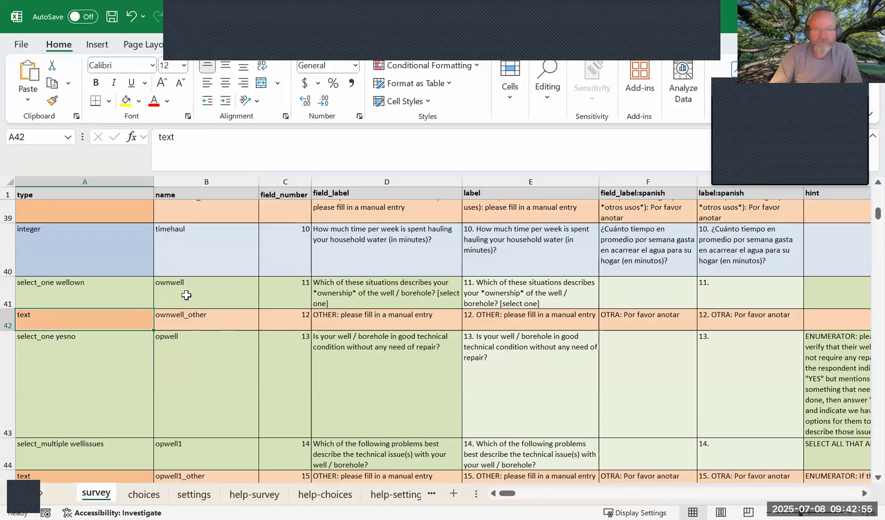
{"action": "key", "text": "Right"}
{"action": "key", "text": "Up"}
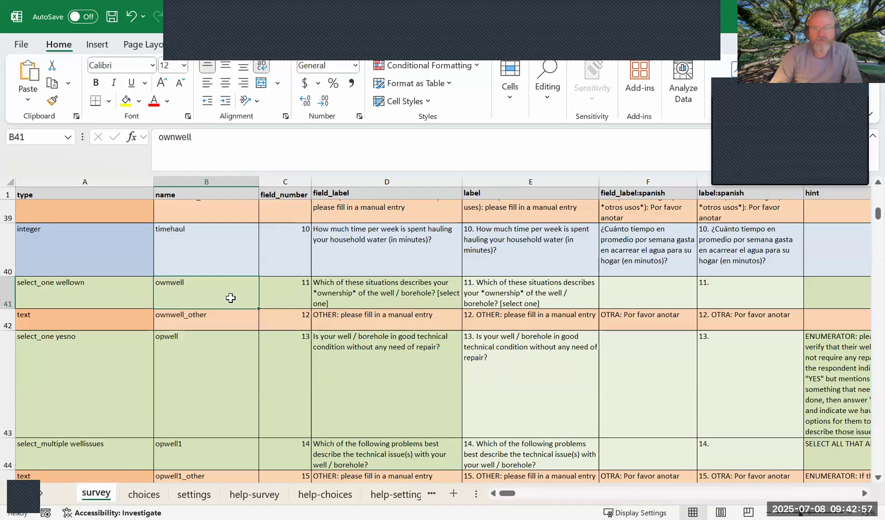
{"action": "left_click", "coordinate": [353, 324]}
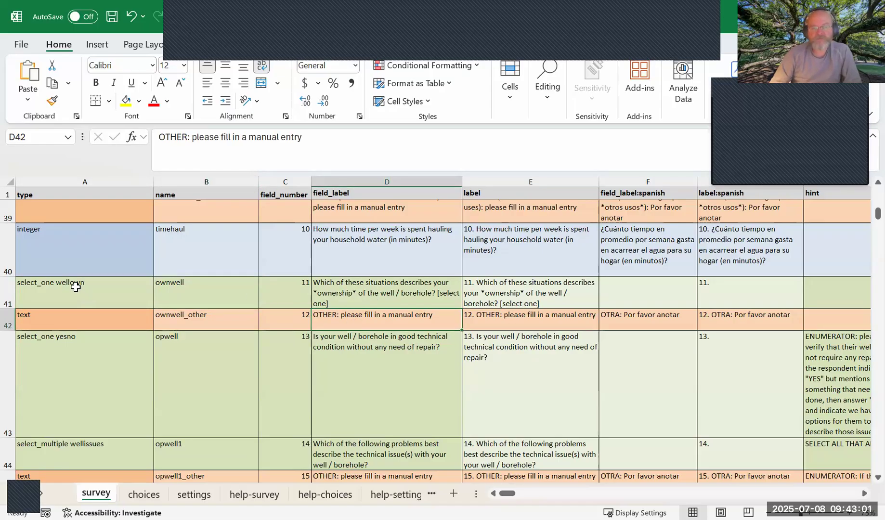
Highlight wellown in survey cell A41, and select that list's "Other (please fill in a manual entry)" row 55 on the choices sheet.
{"action": "double_click", "coordinate": [62, 286]}
{"action": "double_click", "coordinate": [67, 283]}
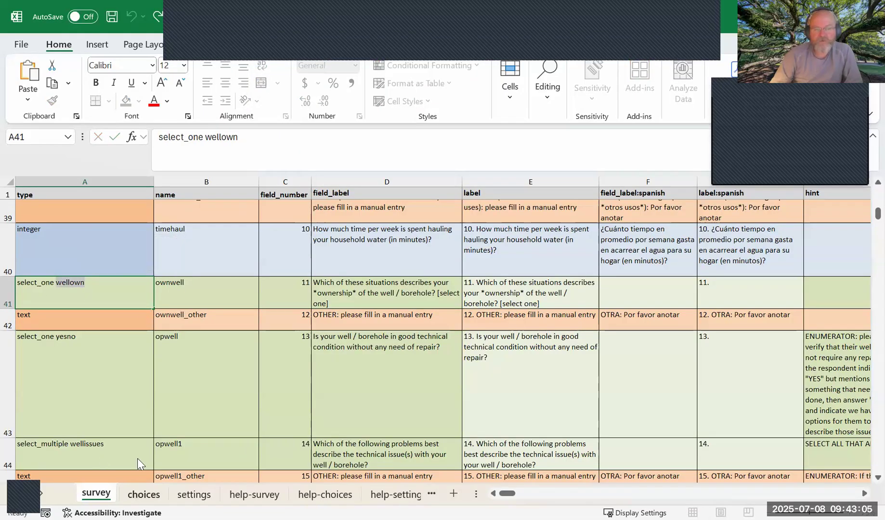
{"action": "left_click", "coordinate": [143, 494]}
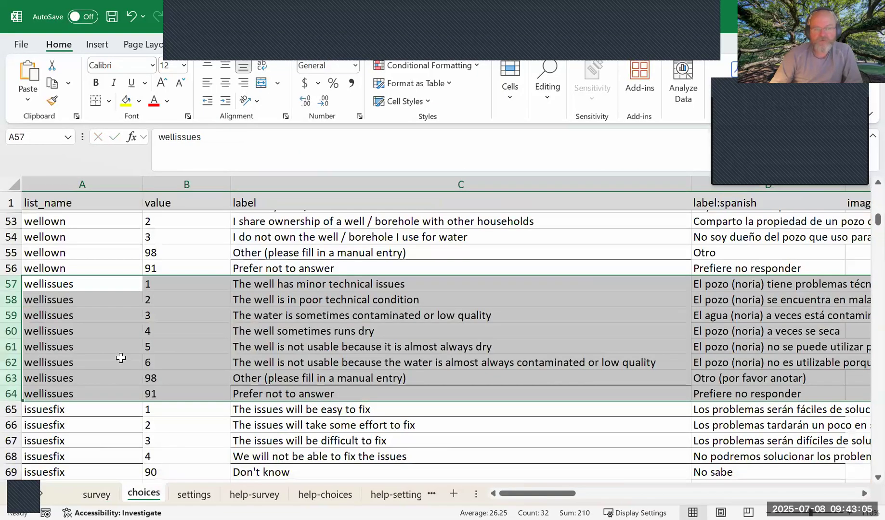
{"action": "left_click", "coordinate": [11, 268]}
{"action": "left_click", "coordinate": [11, 252]}
{"action": "scroll", "coordinate": [123, 330], "scroll_direction": "up", "scroll_amount": 2}
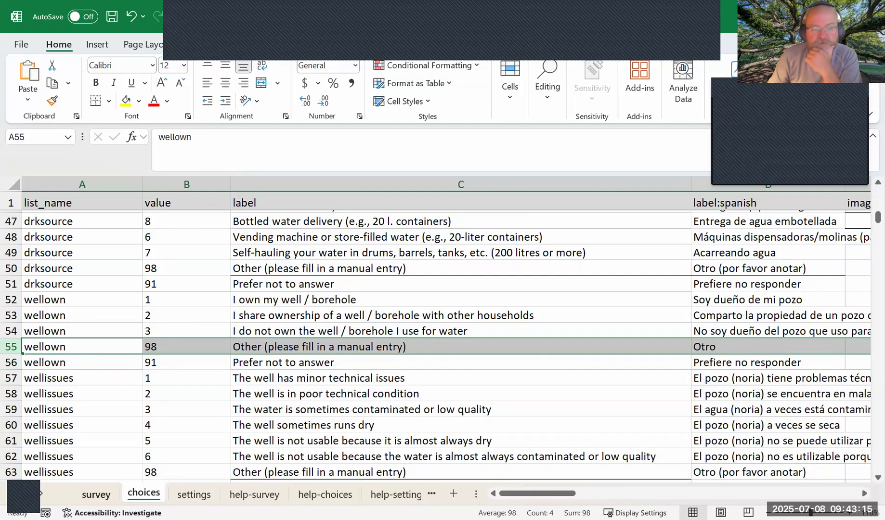
Return to the survey sheet and point out the text type in A42 and the integer type in A40 by selecting their cells.
{"action": "left_click", "coordinate": [96, 494]}
{"action": "left_click", "coordinate": [33, 322]}
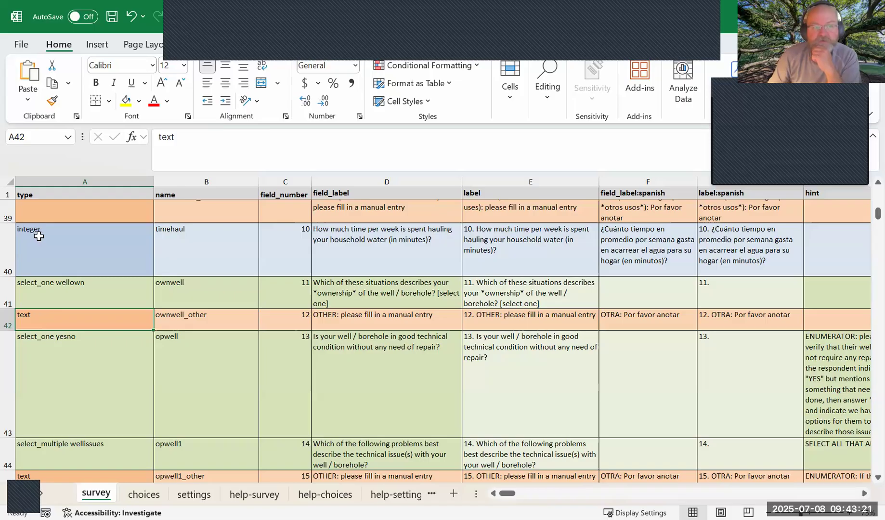
{"action": "left_click", "coordinate": [39, 236]}
{"action": "scroll", "coordinate": [81, 264], "scroll_direction": "up", "scroll_amount": 1}
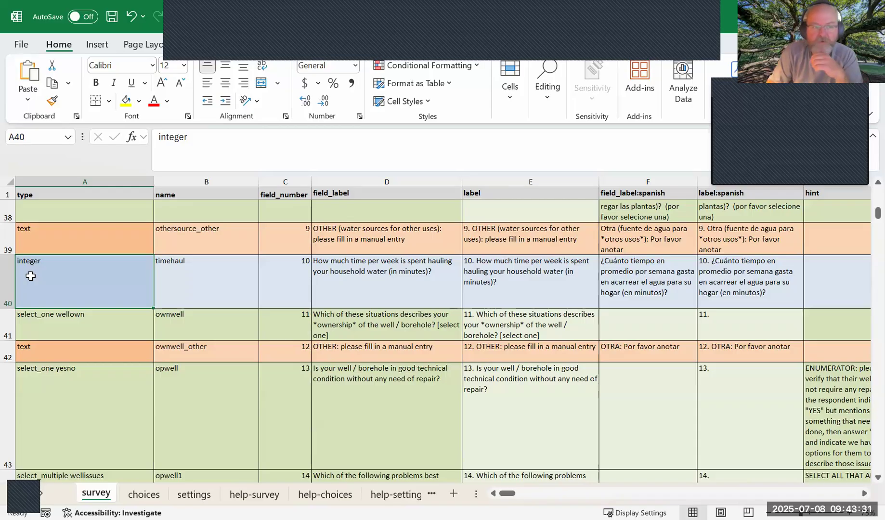
{"action": "left_click", "coordinate": [37, 354]}
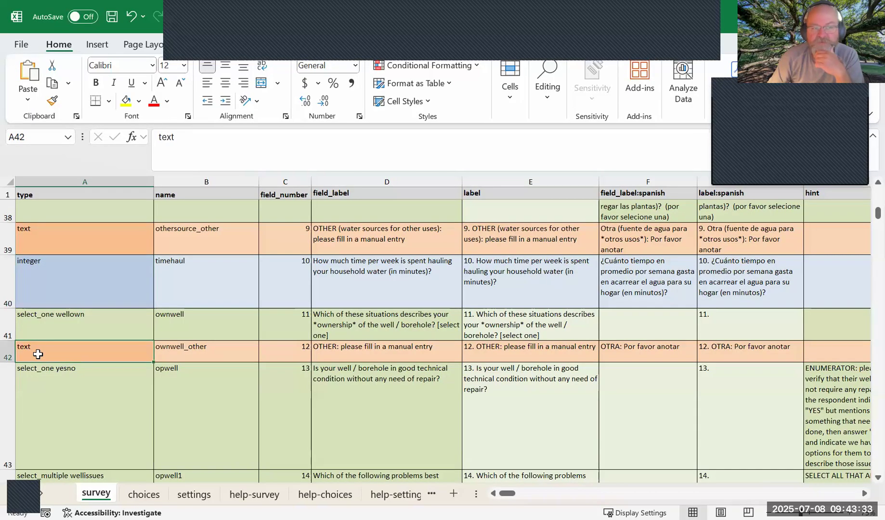
Highlight wellown in the select_one type cell A41 and the word multiple in the select_multiple type cell A44.
{"action": "left_click", "coordinate": [43, 324]}
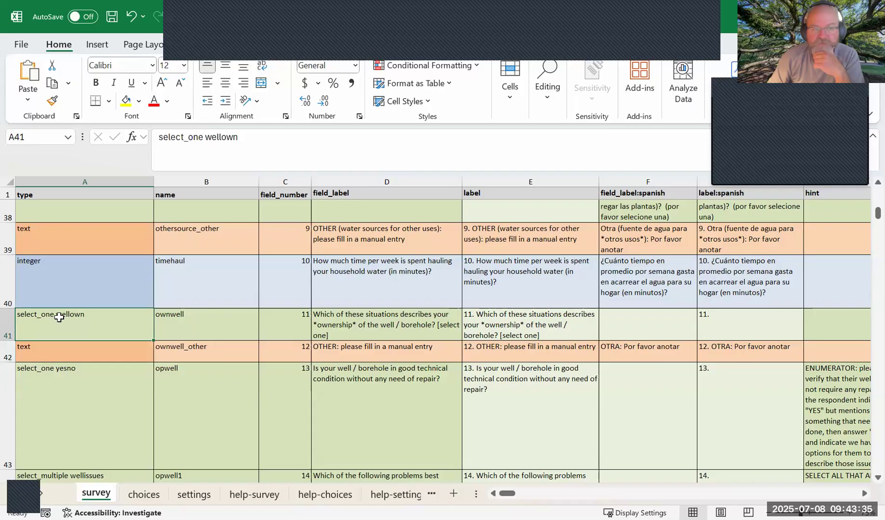
{"action": "double_click", "coordinate": [65, 314]}
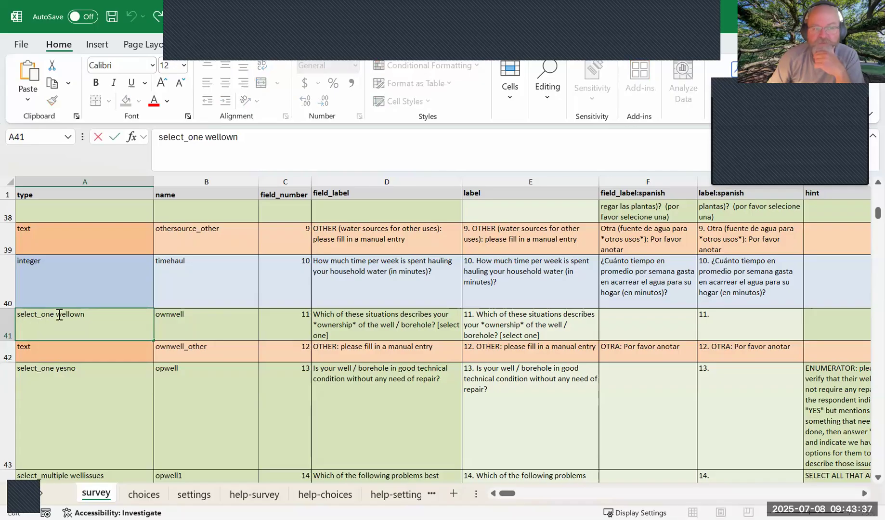
{"action": "left_click_drag", "start_coordinate": [56, 316], "coordinate": [88, 317]}
{"action": "scroll", "coordinate": [58, 417], "scroll_direction": "down", "scroll_amount": 1}
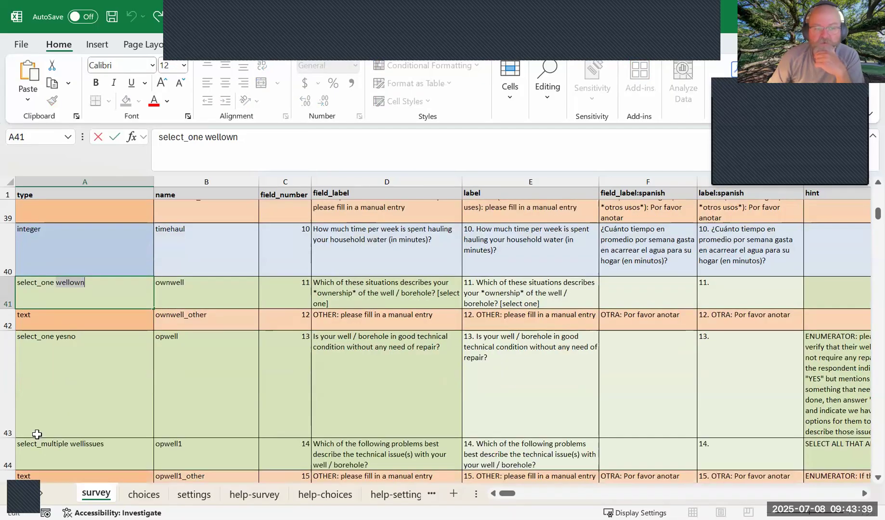
{"action": "left_click", "coordinate": [45, 444]}
{"action": "left_click_drag", "start_coordinate": [44, 444], "coordinate": [68, 443]}
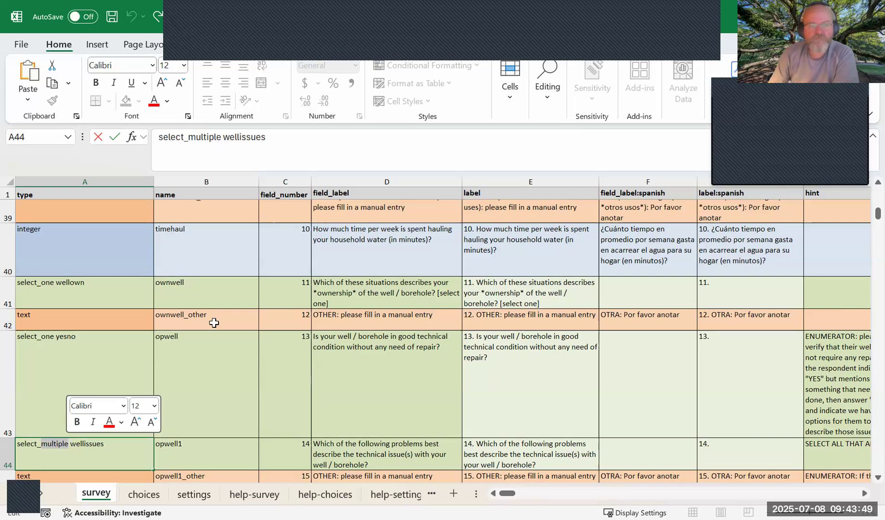
Point out the names timehaul, ownwell_other, opwell1 and opwell1_other by selecting cells B40, B42, B44 and B45.
{"action": "left_click", "coordinate": [173, 240]}
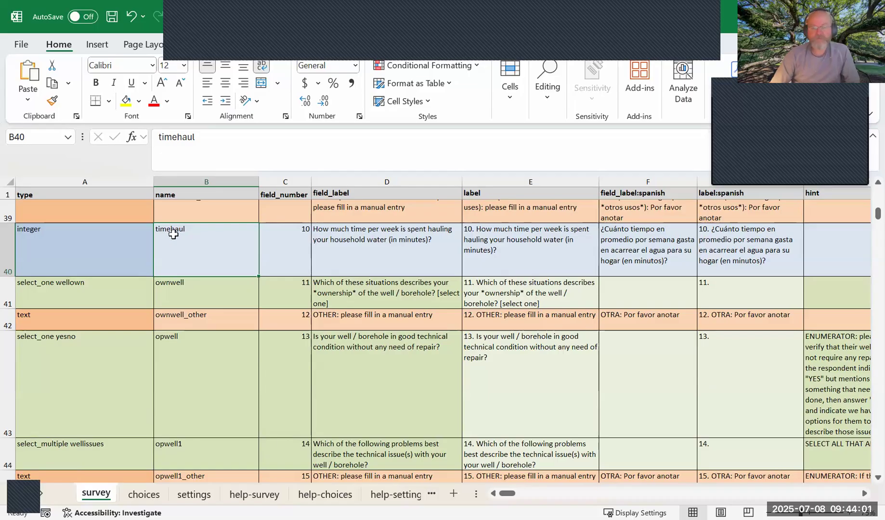
{"action": "left_click", "coordinate": [181, 318]}
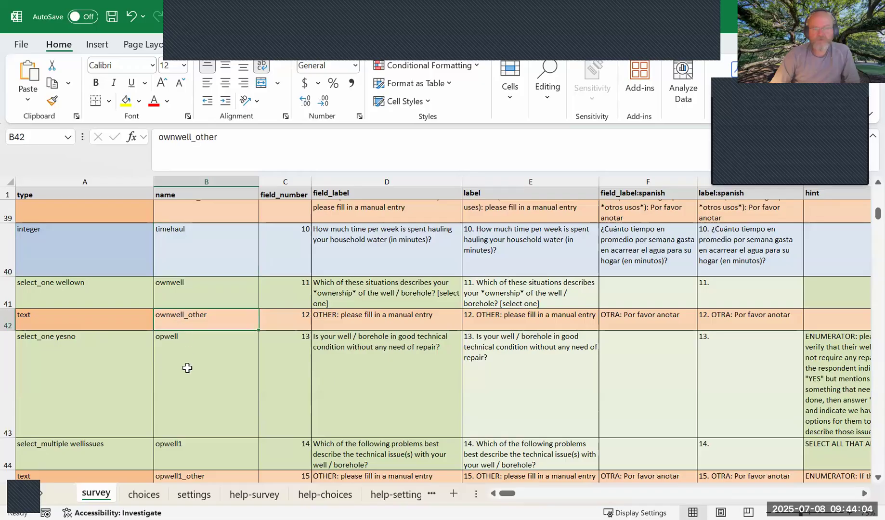
{"action": "left_click", "coordinate": [186, 452]}
{"action": "key", "text": "Down"}
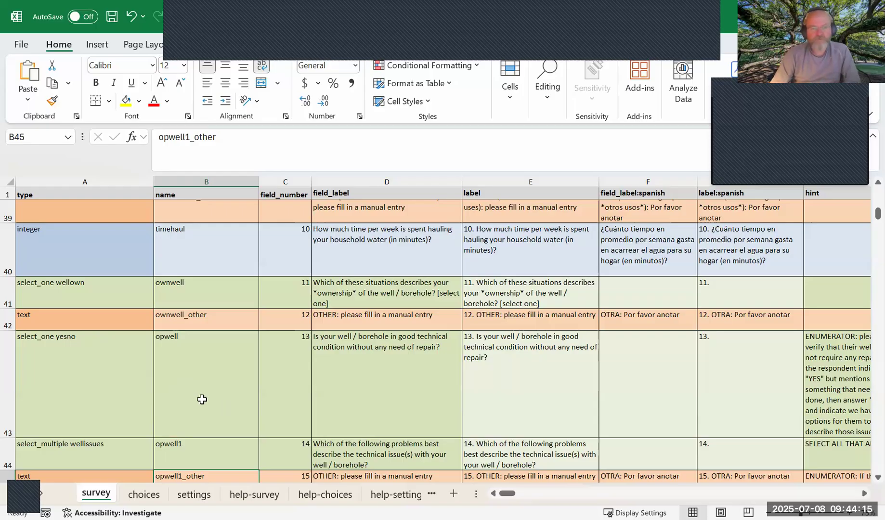
{"action": "scroll", "coordinate": [202, 400], "scroll_direction": "down", "scroll_amount": 4}
{"action": "scroll", "coordinate": [208, 418], "scroll_direction": "up", "scroll_amount": 3}
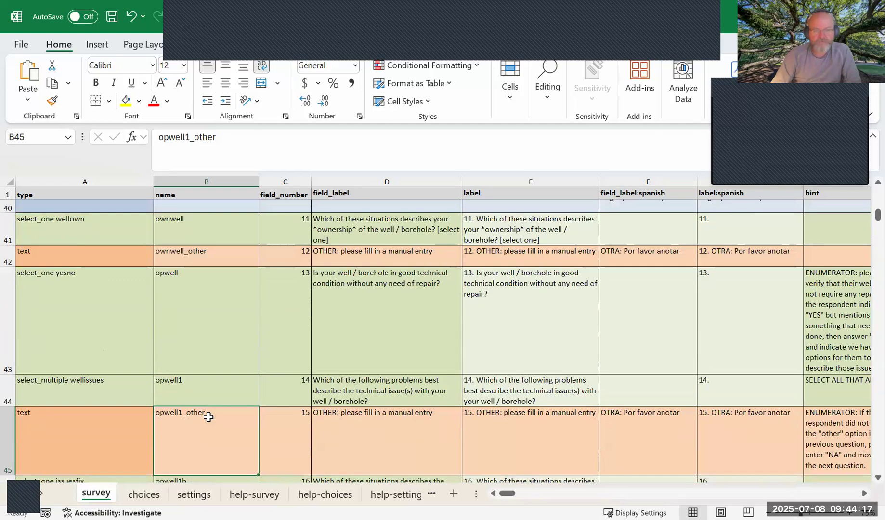
Show the field numbering by selecting the whole field_number column and the number cells C41 through C44.
{"action": "left_click", "coordinate": [285, 180]}
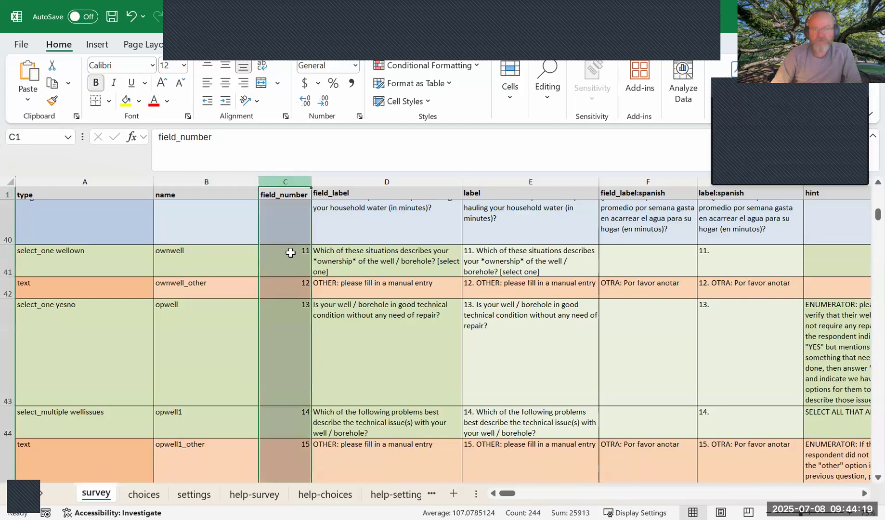
{"action": "left_click", "coordinate": [281, 256]}
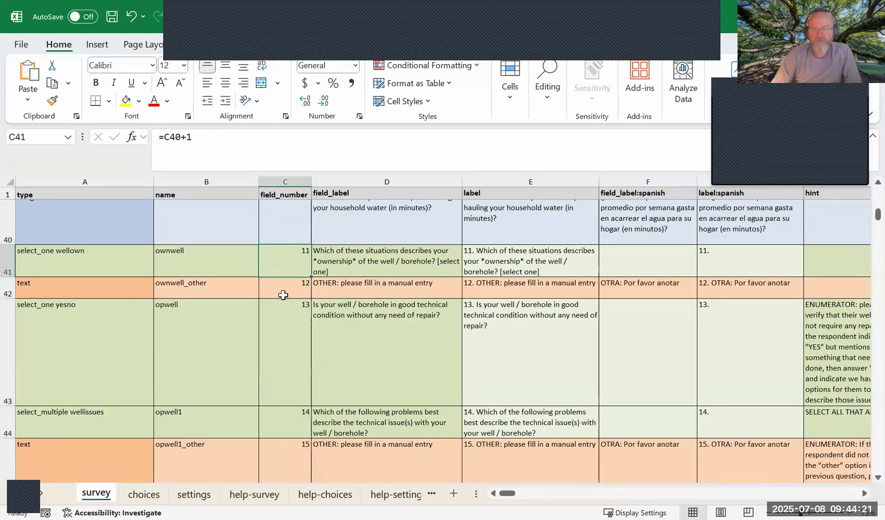
{"action": "left_click", "coordinate": [284, 295]}
{"action": "left_click", "coordinate": [291, 383]}
{"action": "left_click", "coordinate": [292, 418]}
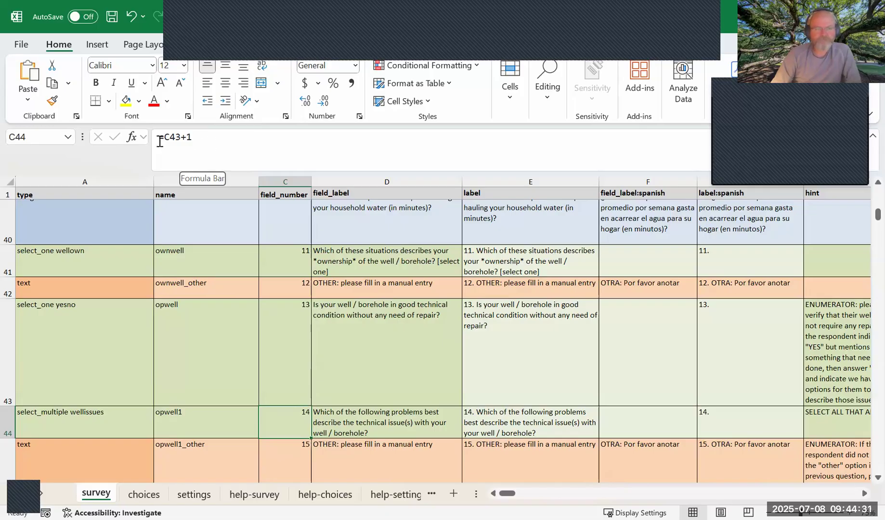
Examine the field number formulas in cells C41 and C42, leaving both as they are.
{"action": "left_click", "coordinate": [284, 254]}
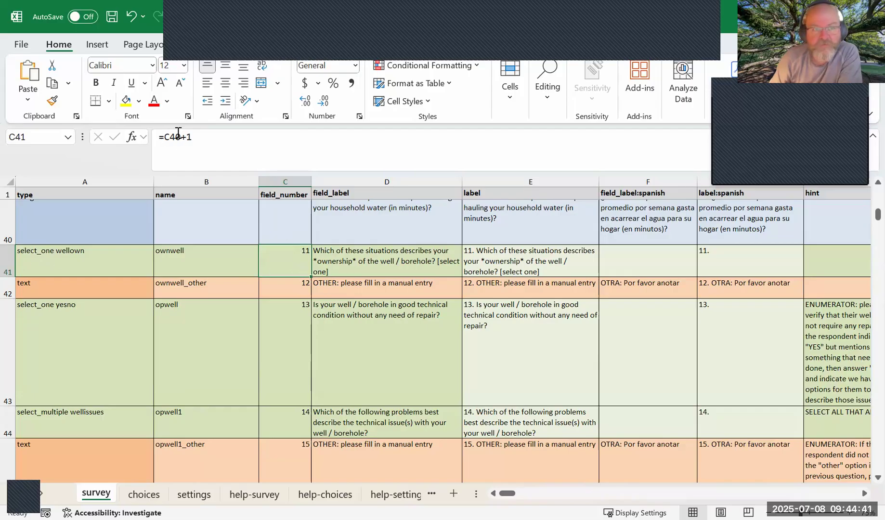
{"action": "left_click", "coordinate": [160, 139]}
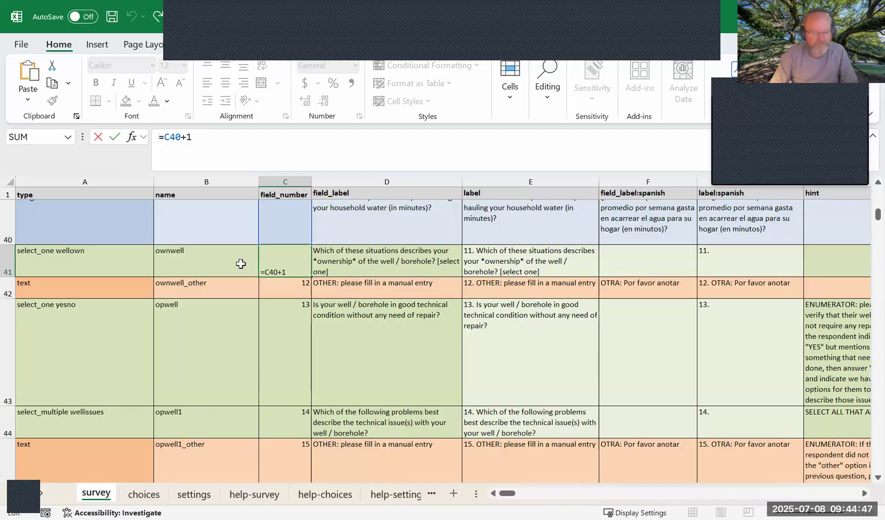
{"action": "left_click", "coordinate": [286, 274]}
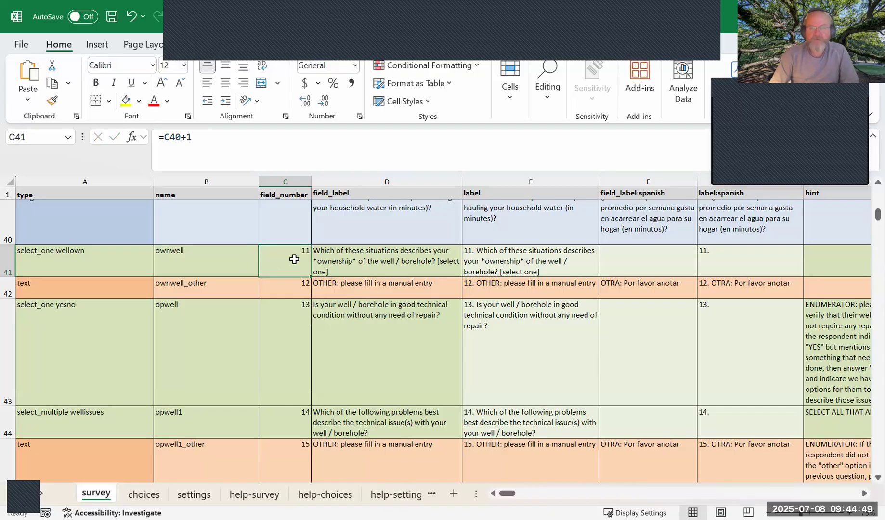
{"action": "left_click", "coordinate": [296, 293]}
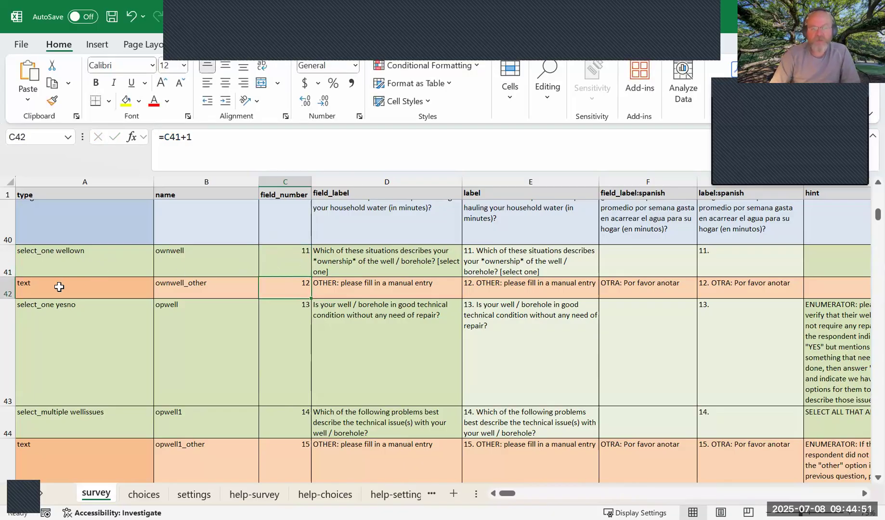
Insert a blank row above the ownwell_other row 42 and check the new row's cells C42 and G42.
{"action": "left_click", "coordinate": [9, 291]}
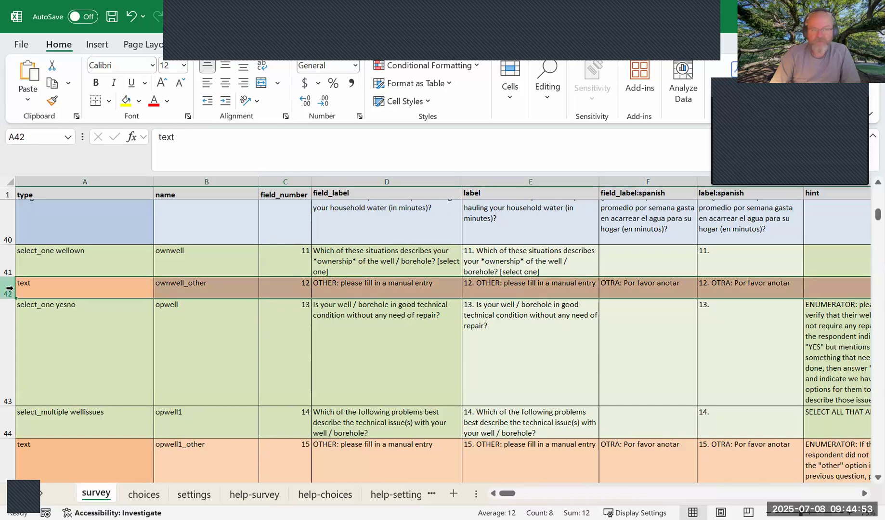
{"action": "right_click", "coordinate": [9, 288]}
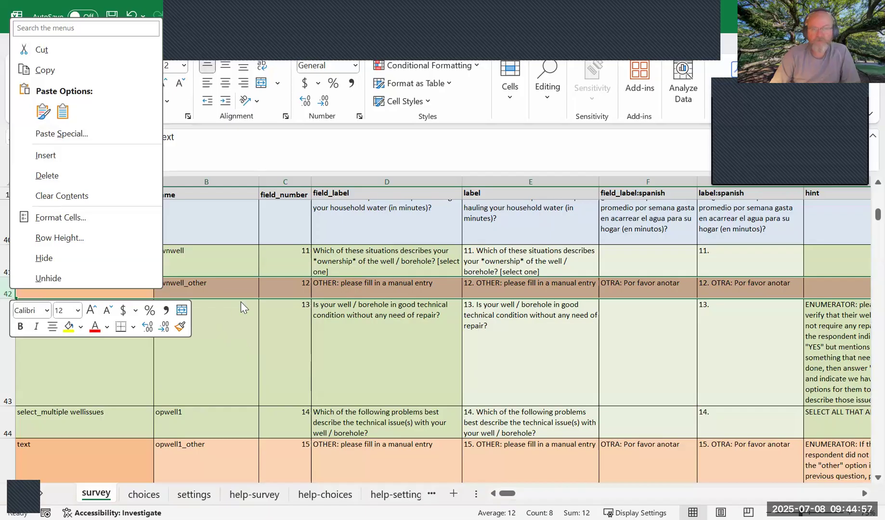
{"action": "left_click", "coordinate": [10, 289]}
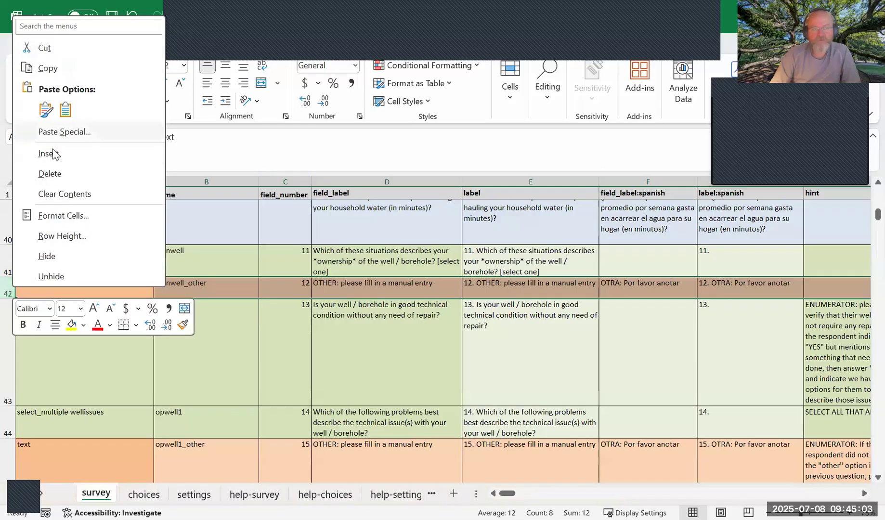
{"action": "left_click", "coordinate": [54, 153]}
{"action": "left_click", "coordinate": [193, 294]}
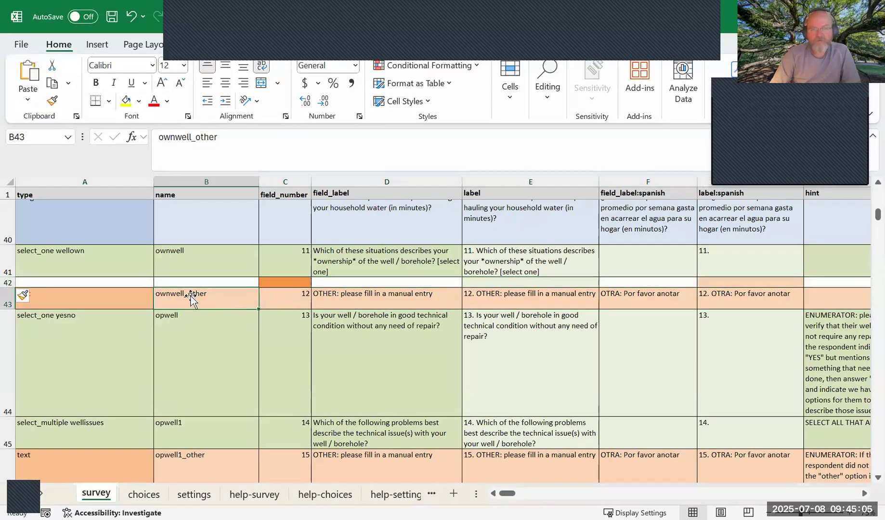
{"action": "left_click", "coordinate": [273, 281]}
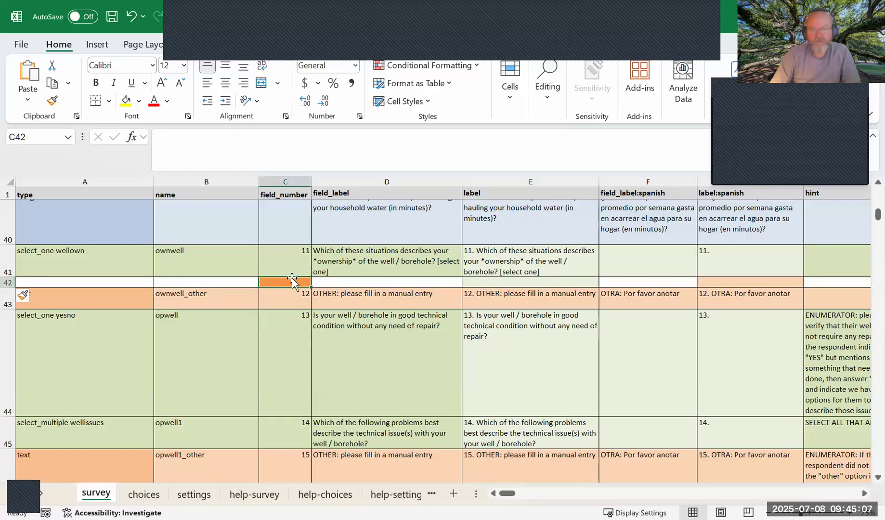
{"action": "left_click", "coordinate": [735, 281]}
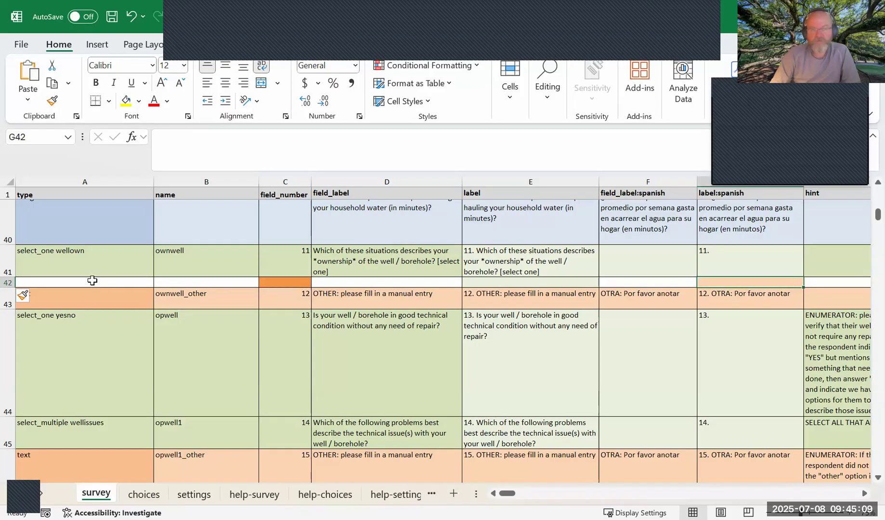
Try integer as the field type in A42 of the new row and look at its empty name cell.
{"action": "left_click", "coordinate": [92, 281]}
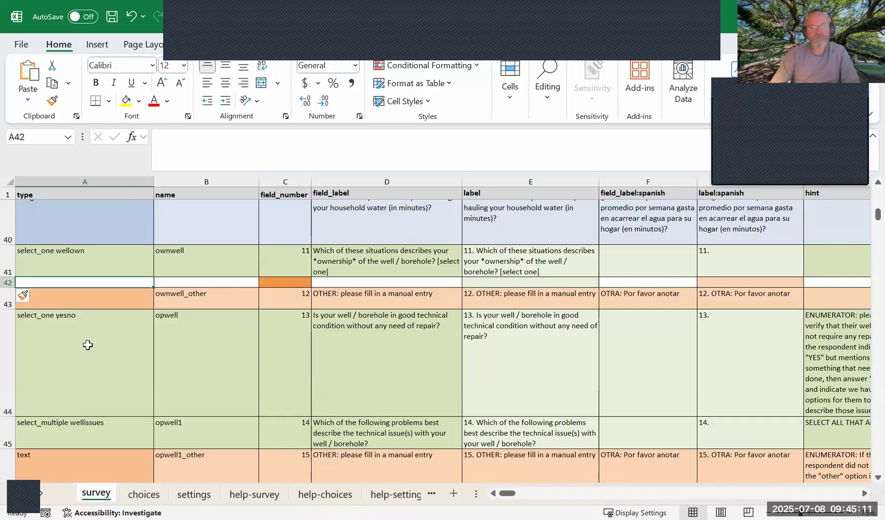
{"action": "type", "text": "inter"}
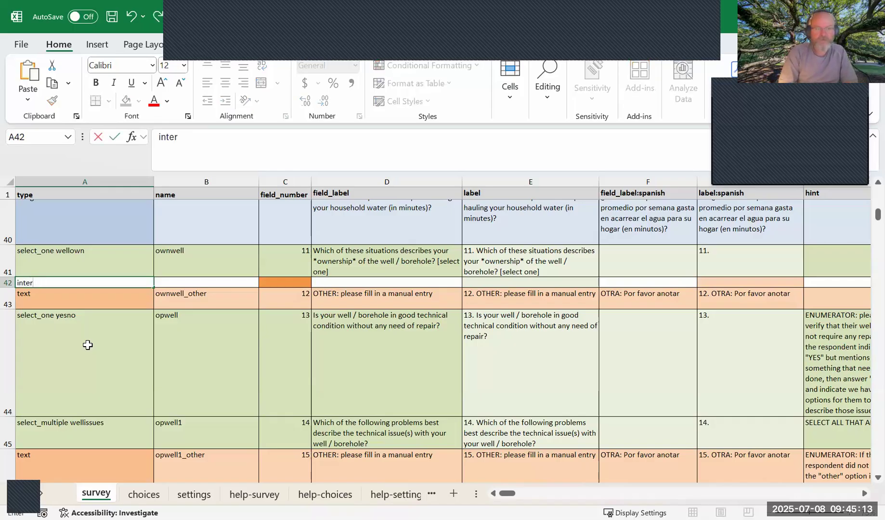
{"action": "type", "text": "ge"}
{"action": "key", "text": "Tab"}
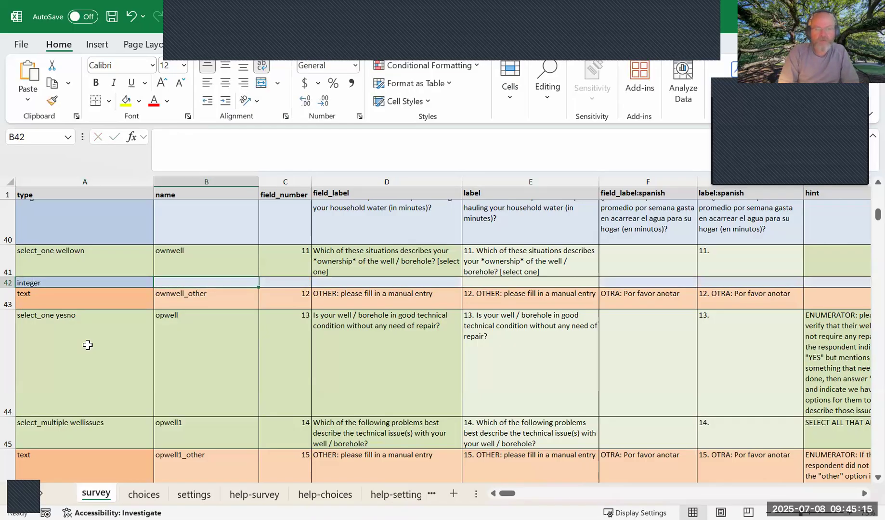
{"action": "left_click", "coordinate": [56, 283]}
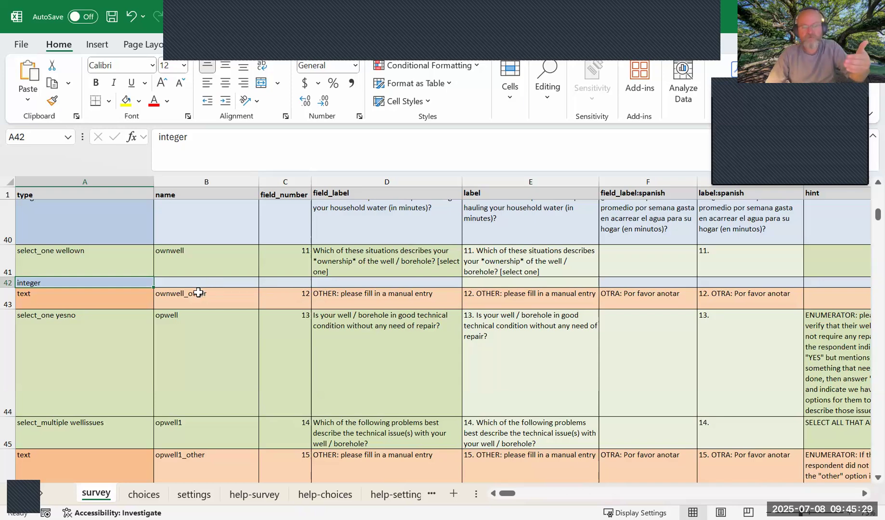
{"action": "left_click", "coordinate": [199, 282]}
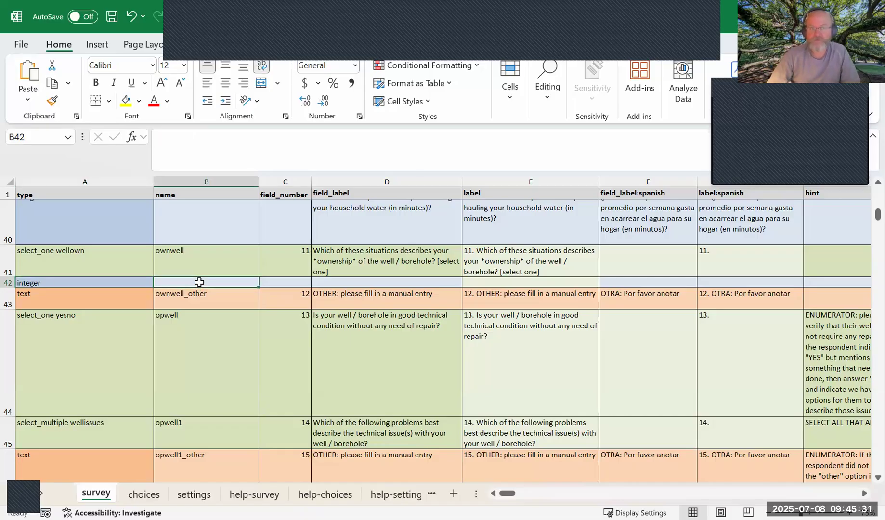
Set the new row's type in A42 to text and point out field number cells C41 and C42.
{"action": "left_click", "coordinate": [66, 284]}
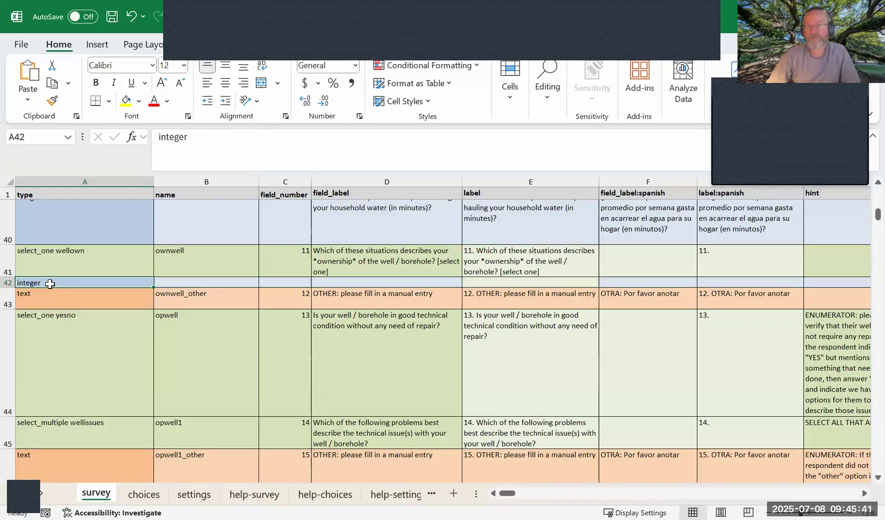
{"action": "type", "text": "text"}
{"action": "key", "text": "Tab"}
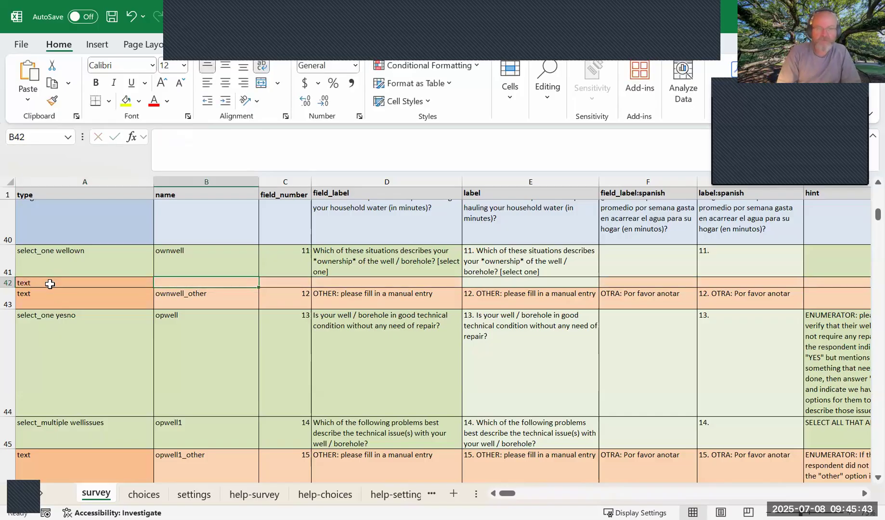
{"action": "left_click_drag", "start_coordinate": [122, 283], "coordinate": [211, 288]}
{"action": "left_click", "coordinate": [293, 262]}
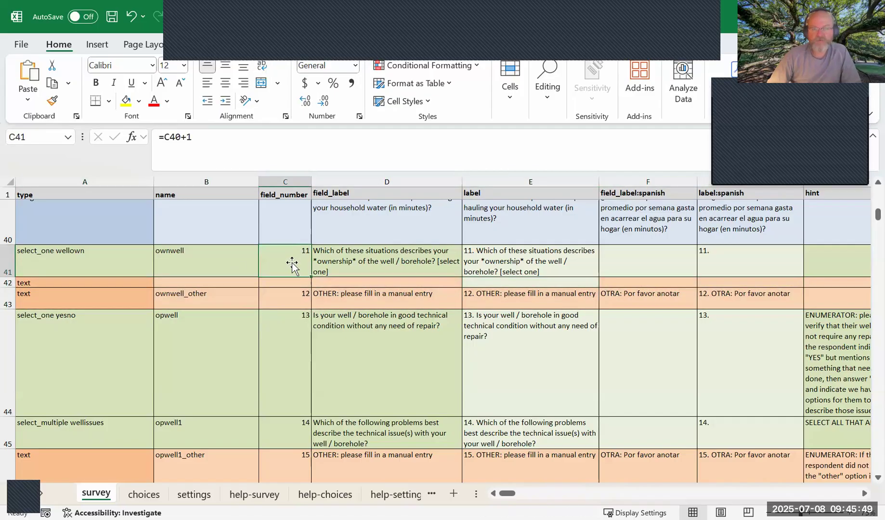
{"action": "left_click", "coordinate": [293, 282]}
Name the new field unusual_one in B42 and review its name and type cells.
{"action": "left_click", "coordinate": [207, 284]}
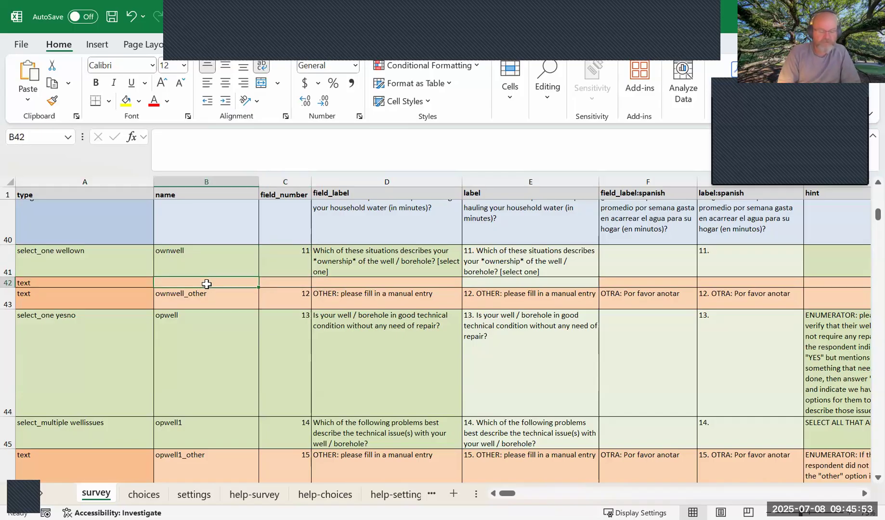
{"action": "type", "text": "unusual"}
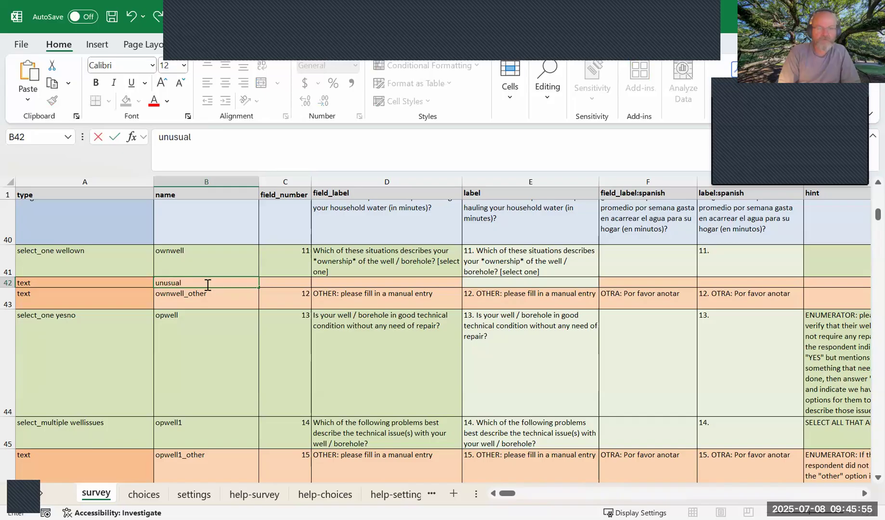
{"action": "type", "text": "_one"}
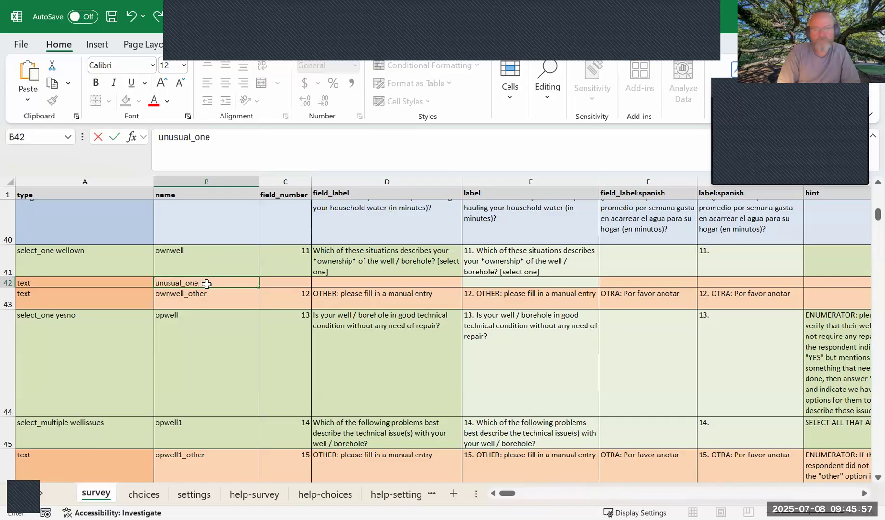
{"action": "key", "text": "Tab"}
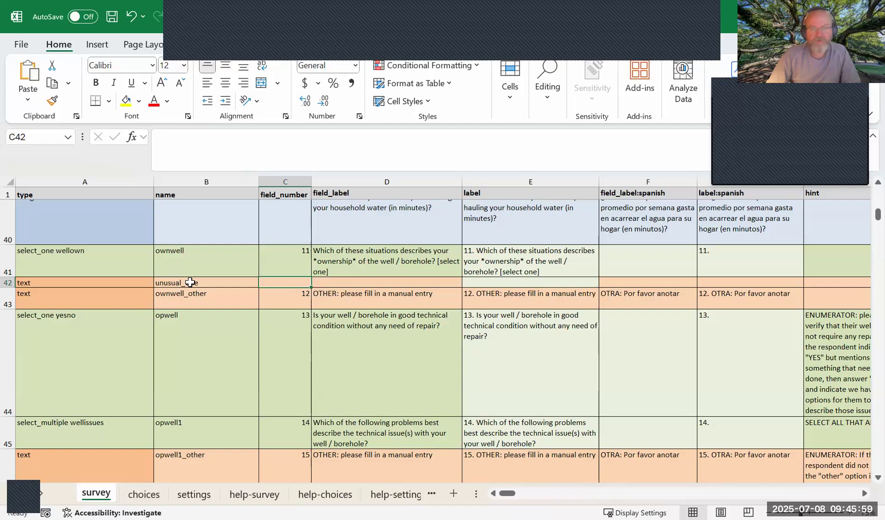
{"action": "left_click", "coordinate": [244, 284]}
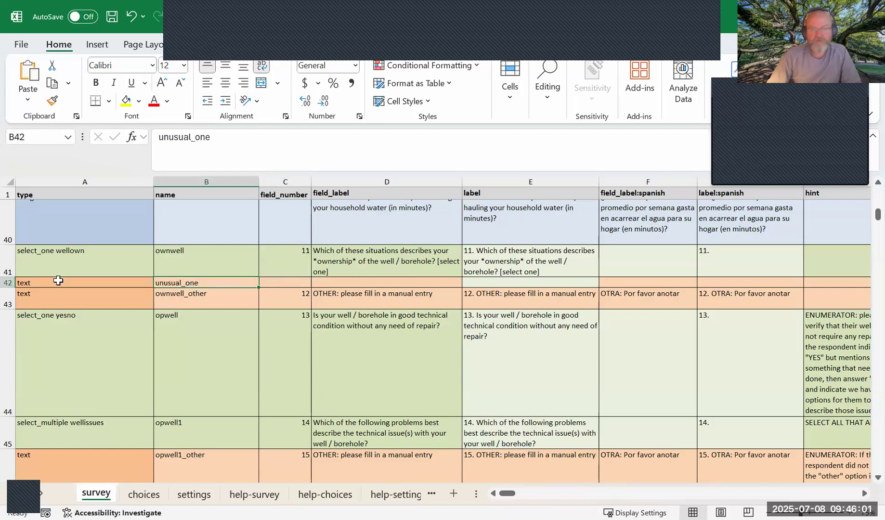
{"action": "left_click", "coordinate": [61, 280]}
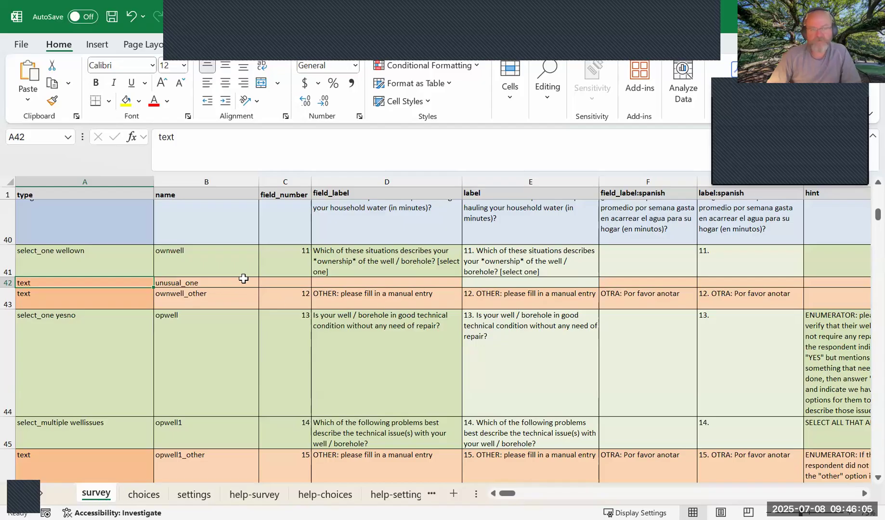
Number the new unusual_one field by entering the formula =C41+1 in its field_number cell C42.
{"action": "left_click", "coordinate": [286, 282]}
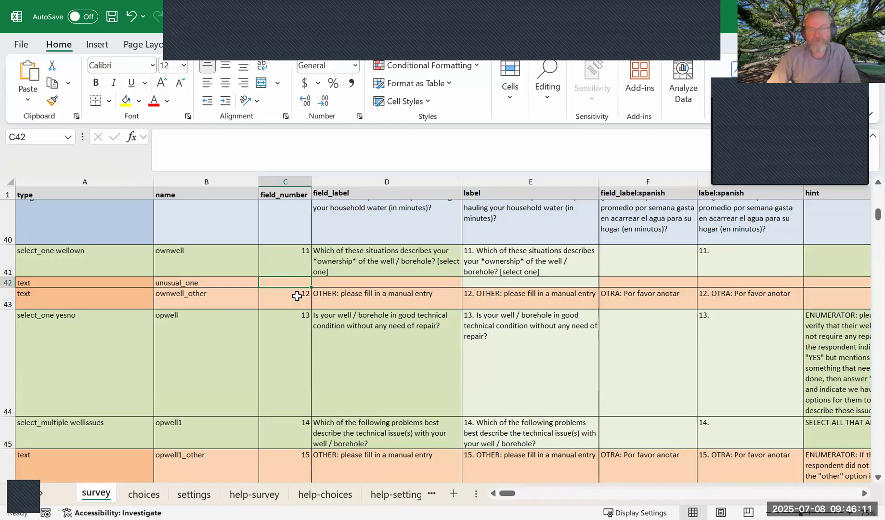
{"action": "left_click", "coordinate": [297, 297]}
{"action": "left_click", "coordinate": [297, 287]}
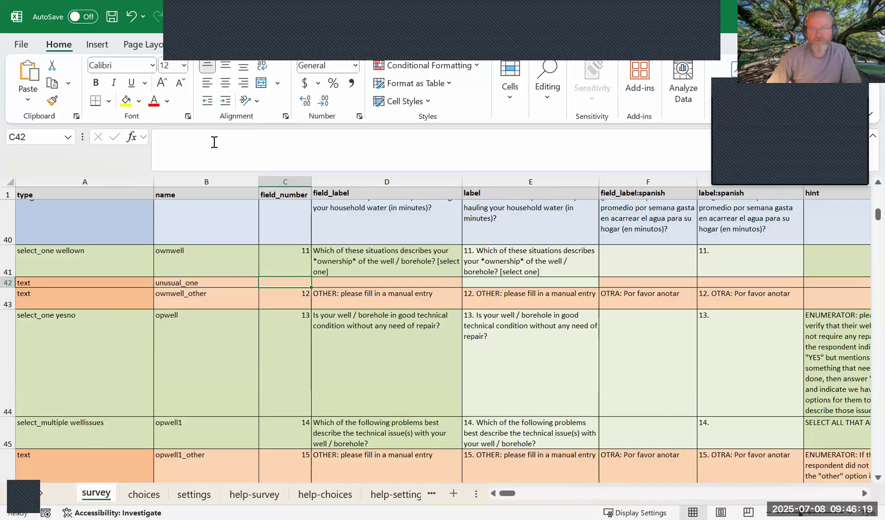
{"action": "type", "text": "="}
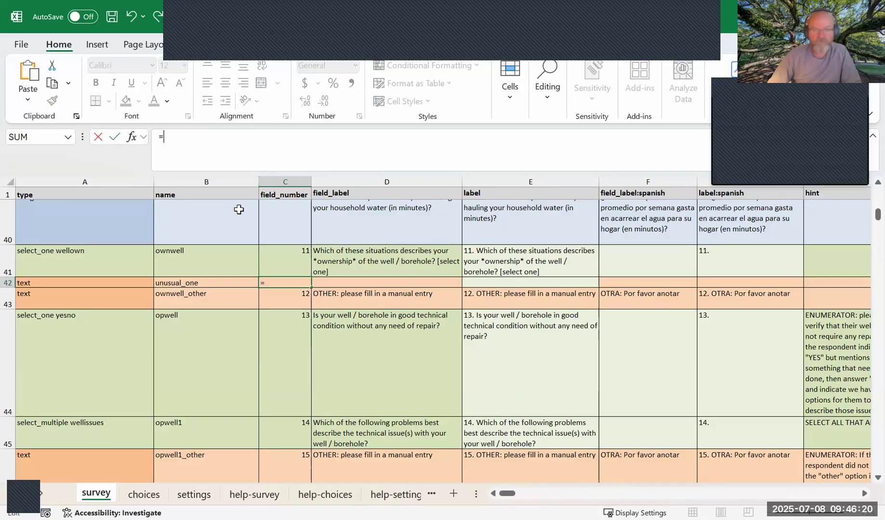
{"action": "left_click", "coordinate": [280, 264]}
{"action": "type", "text": "+1"}
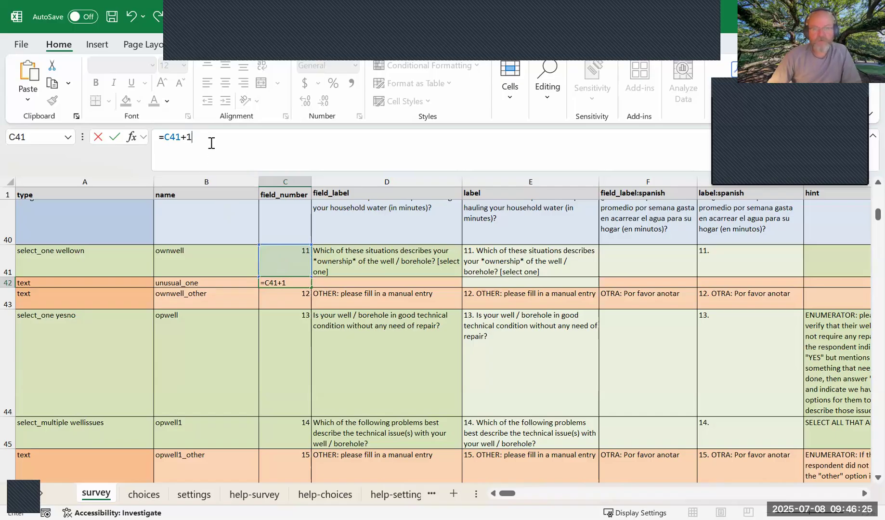
{"action": "key", "text": "Return"}
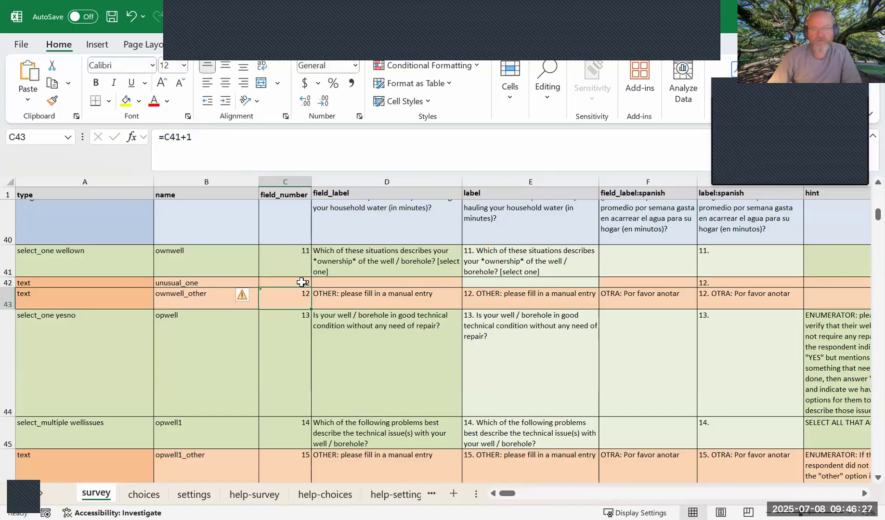
Fill the C42 formula down the field_number column to the end of the water_supply_consump group and check the numbering through C60.
{"action": "left_click", "coordinate": [301, 282]}
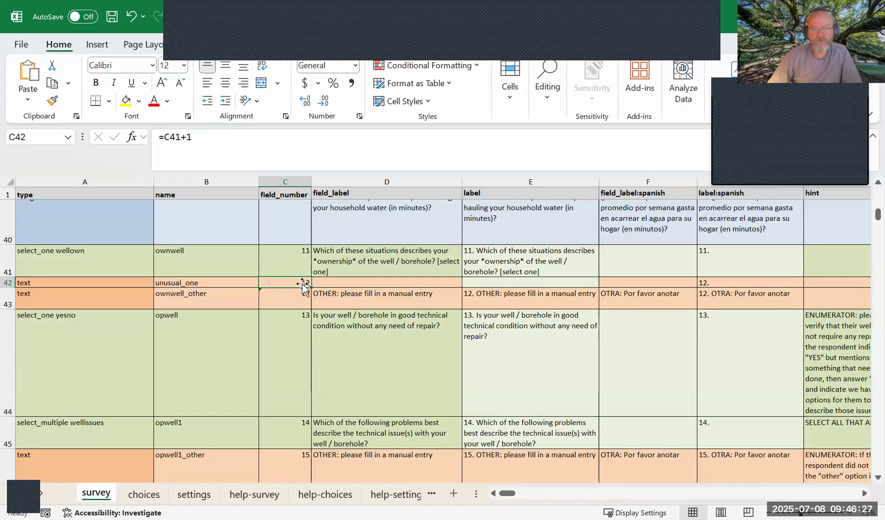
{"action": "left_click", "coordinate": [264, 298]}
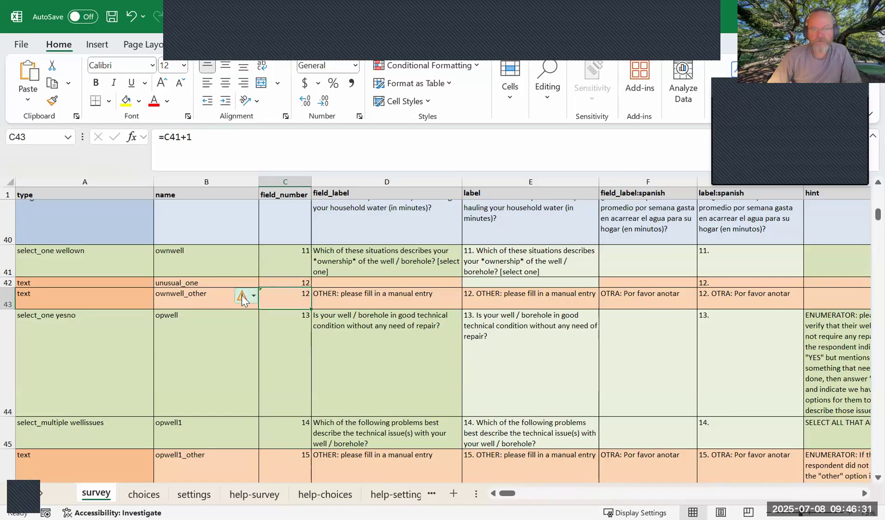
{"action": "left_click", "coordinate": [301, 280]}
{"action": "double_click", "coordinate": [312, 286]}
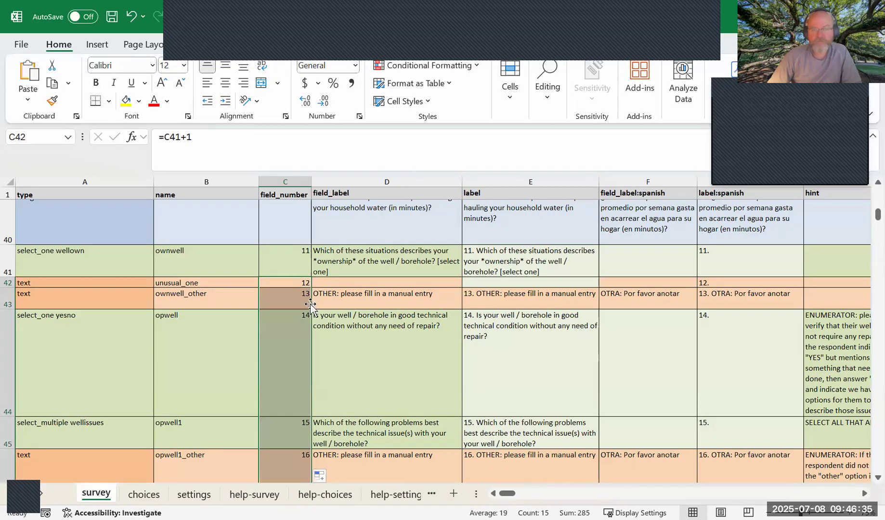
{"action": "scroll", "coordinate": [293, 391], "scroll_direction": "down", "scroll_amount": 4}
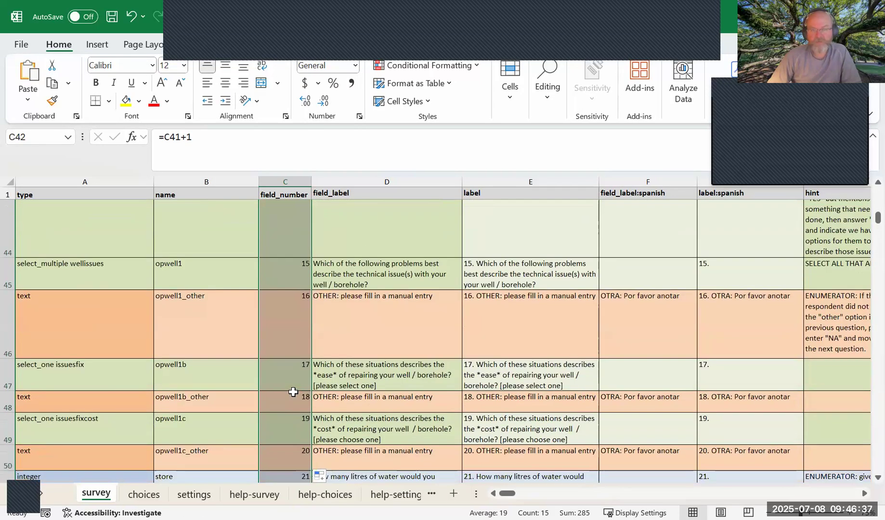
{"action": "scroll", "coordinate": [294, 391], "scroll_direction": "down", "scroll_amount": 1}
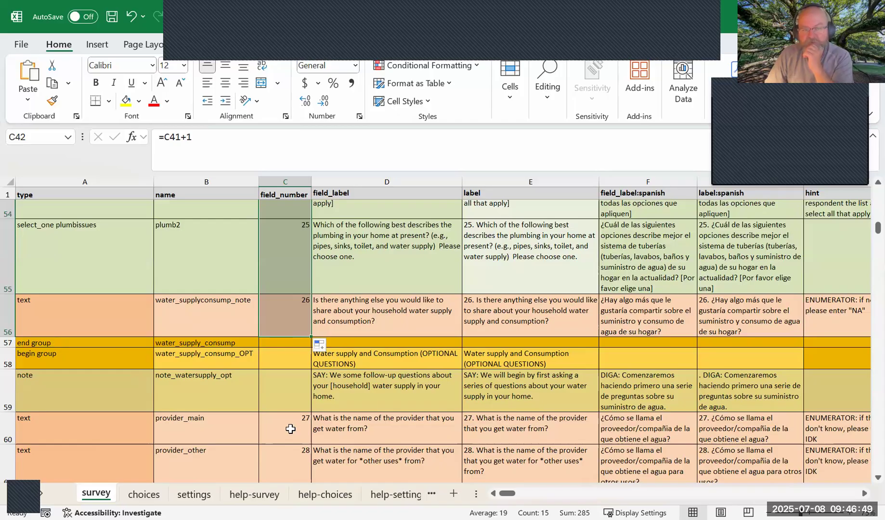
{"action": "left_click", "coordinate": [291, 428]}
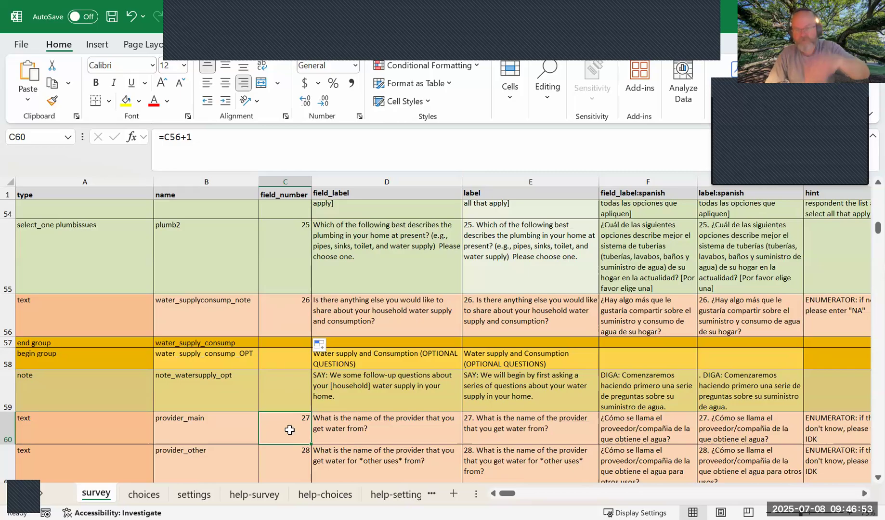
Enter the field_label "What is the most unusual water situation you have ever been in?" in D42 of the unusual_one row.
{"action": "scroll", "coordinate": [332, 393], "scroll_direction": "up", "scroll_amount": 2}
{"action": "scroll", "coordinate": [333, 395], "scroll_direction": "up", "scroll_amount": 4}
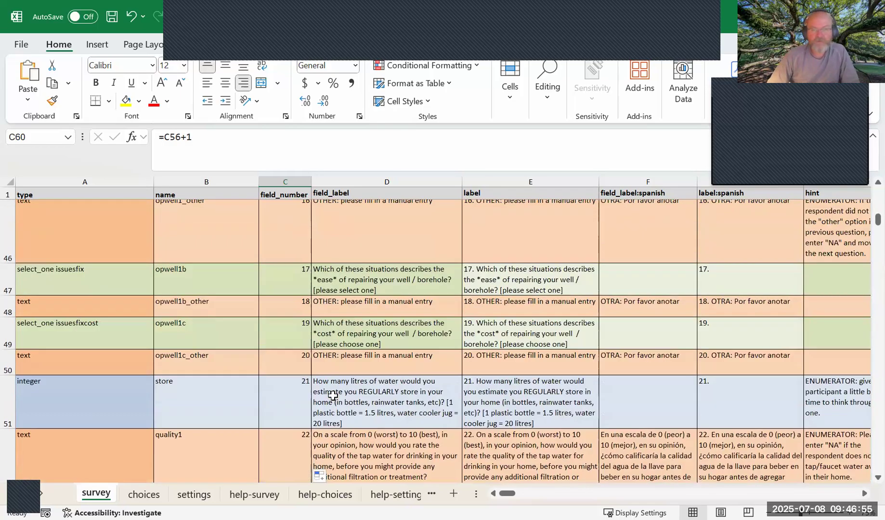
{"action": "scroll", "coordinate": [333, 395], "scroll_direction": "up", "scroll_amount": 1}
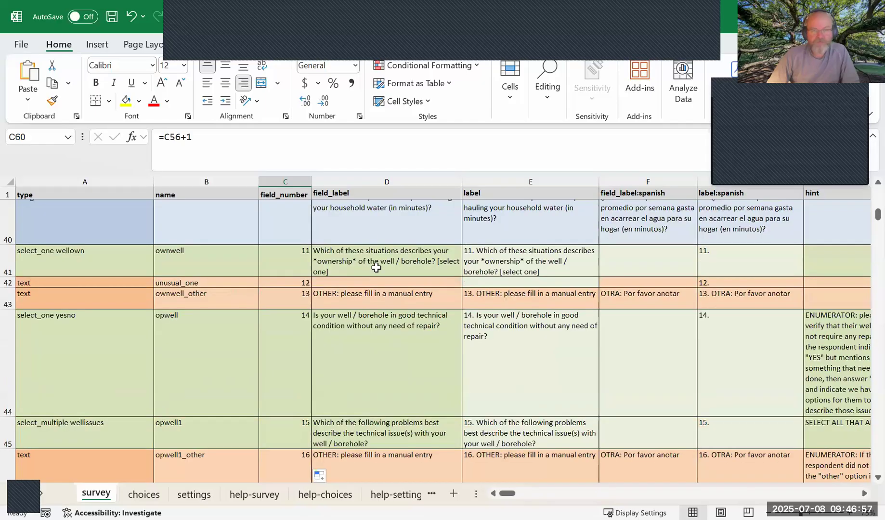
{"action": "left_click", "coordinate": [371, 281]}
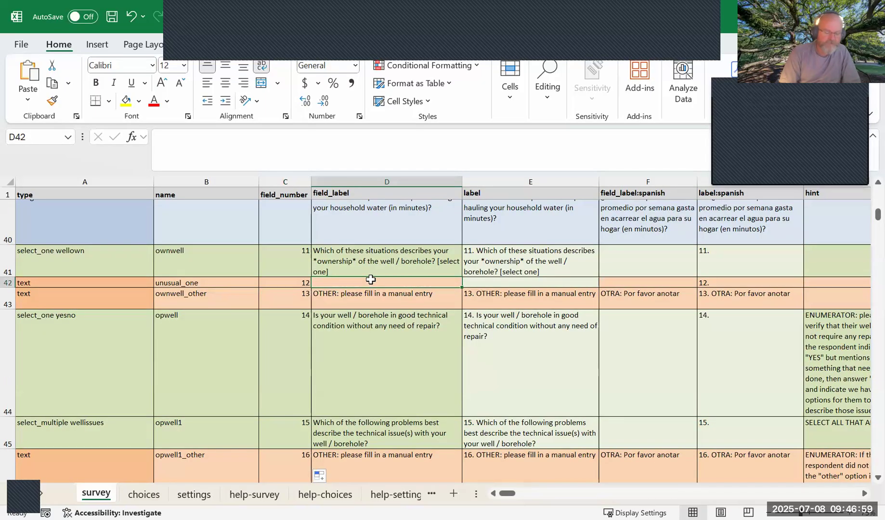
{"action": "type", "text": "What is the most unusual wa"}
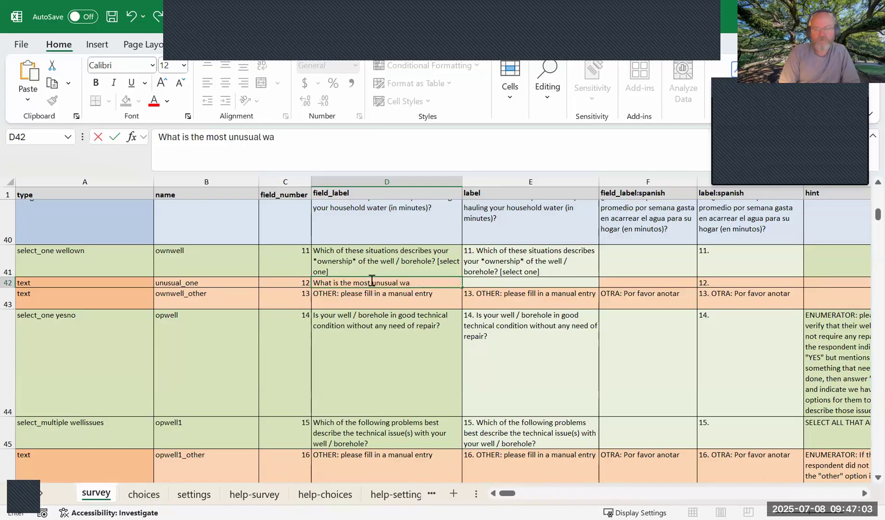
{"action": "type", "text": "ter situation you have ever been in?"}
{"action": "key", "text": "Tab"}
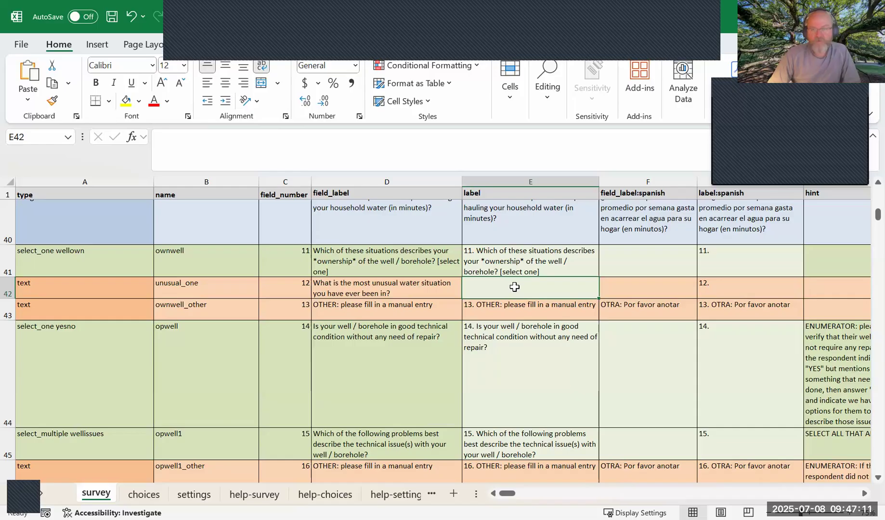
Compare the ownwell label formula in E41 with its source text in D41 and the empty label cell E42.
{"action": "left_click", "coordinate": [514, 260]}
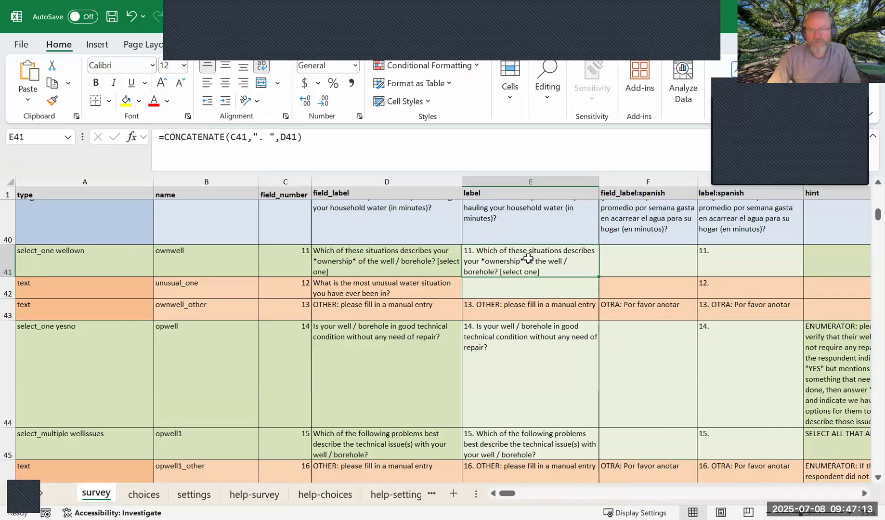
{"action": "left_click", "coordinate": [396, 256]}
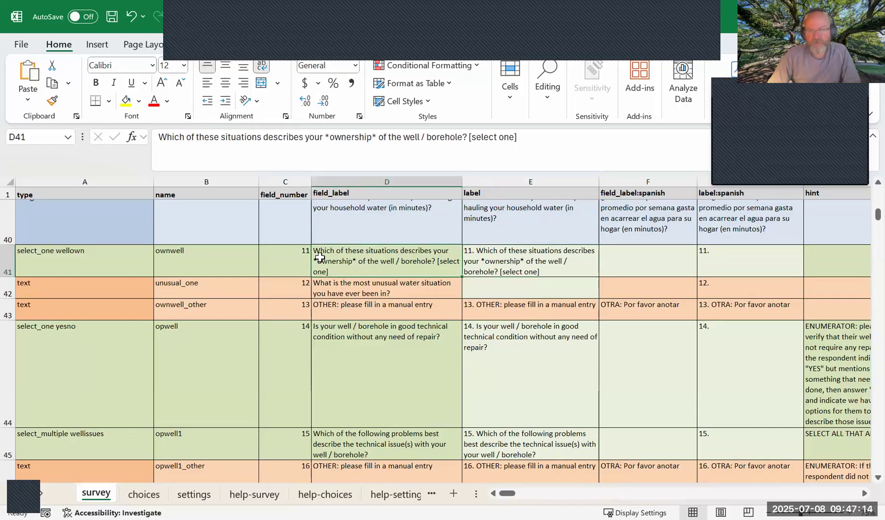
{"action": "left_click", "coordinate": [484, 256]}
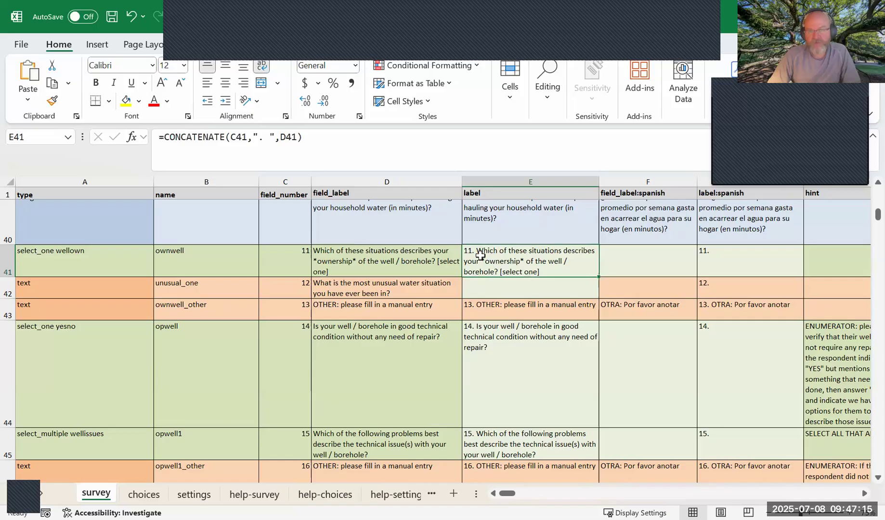
{"action": "left_click", "coordinate": [490, 285]}
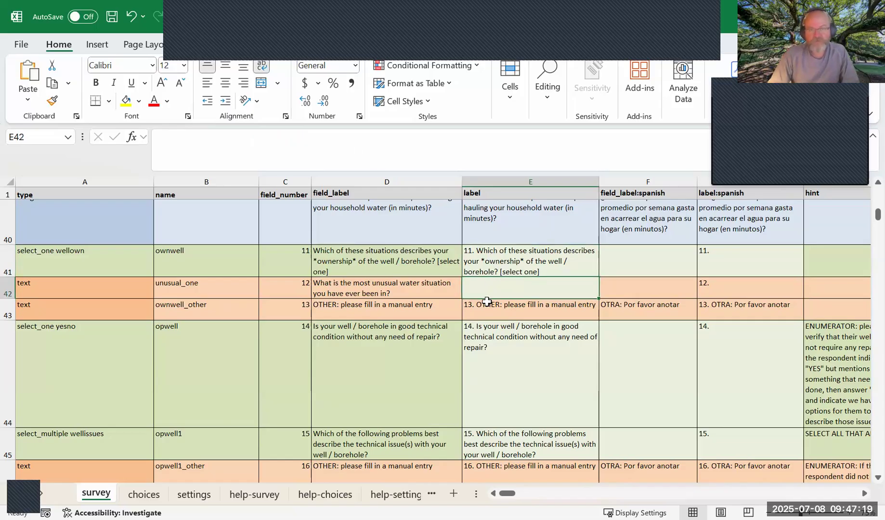
Copy the CONCATENATE label formula from E41 into E42 and review how it joins the field number, period and question text.
{"action": "left_click", "coordinate": [496, 265]}
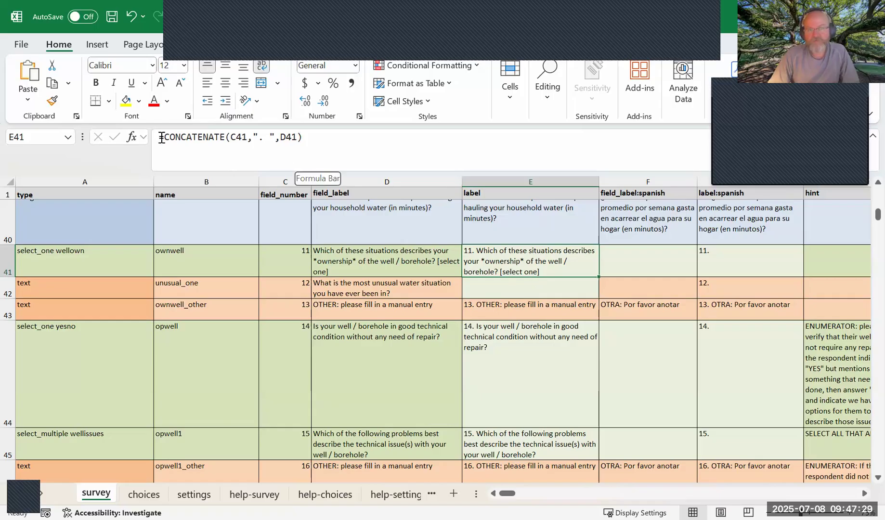
{"action": "left_click", "coordinate": [424, 256]}
{"action": "left_click", "coordinate": [498, 255]}
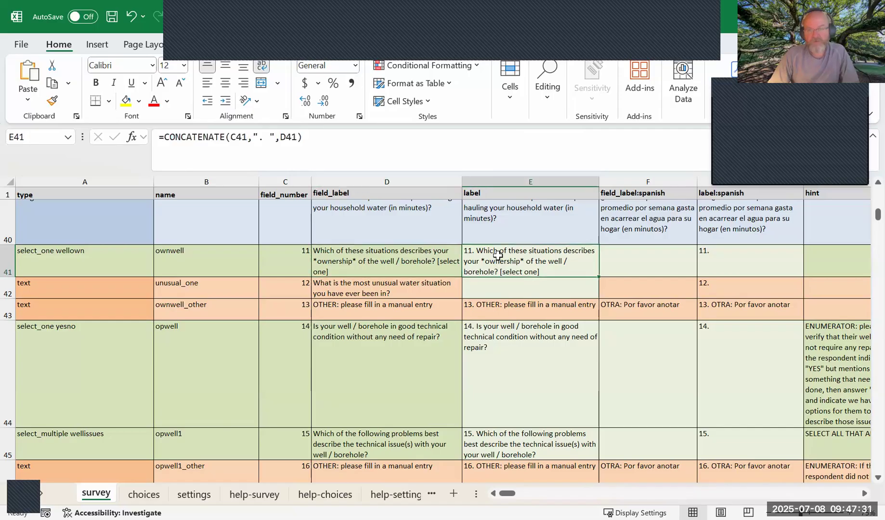
{"action": "key", "text": "ctrl+c"}
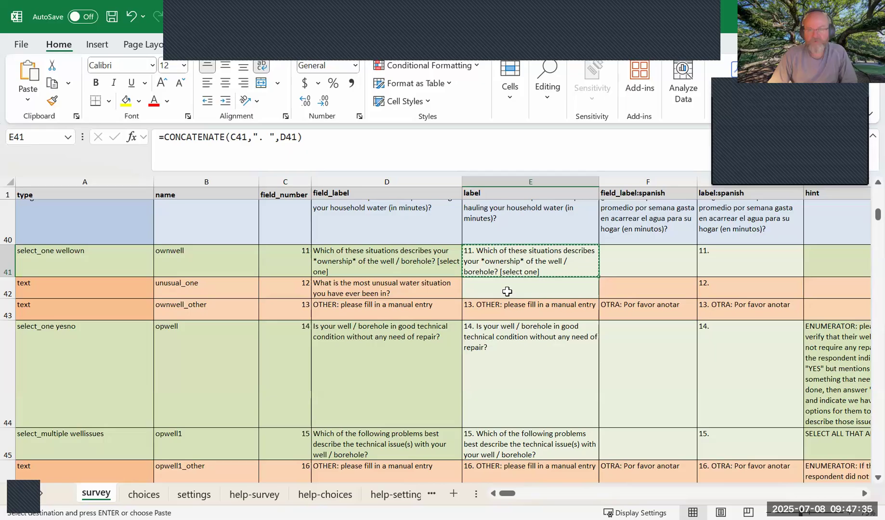
{"action": "left_click", "coordinate": [507, 291]}
{"action": "key", "text": "ctrl+v"}
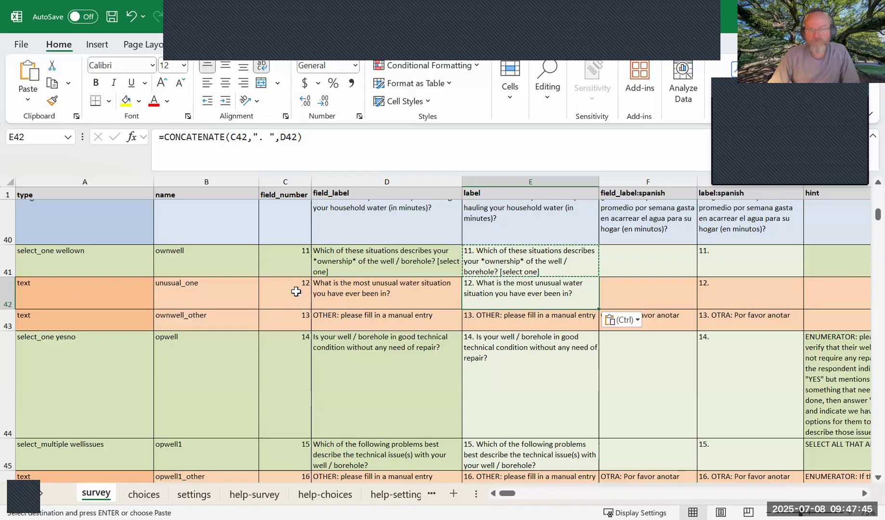
{"action": "left_click", "coordinate": [261, 139]}
{"action": "type", "text": "."}
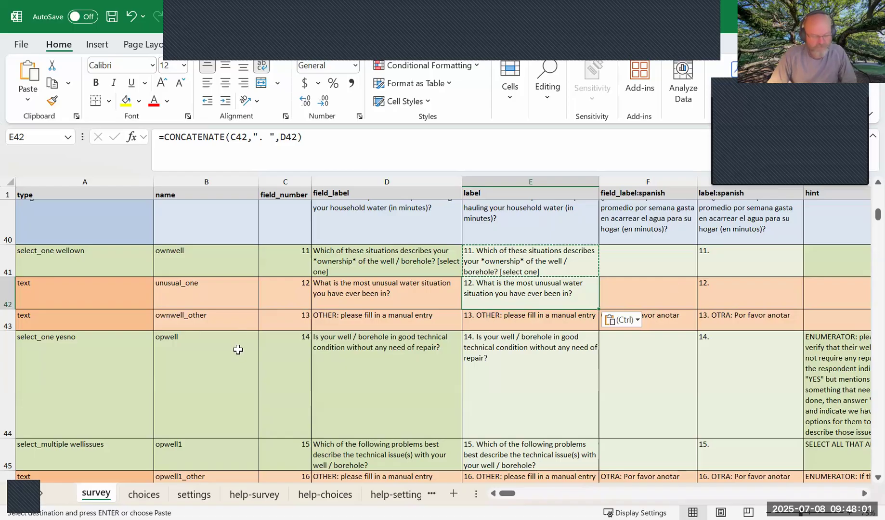
Undo all entries in the unusual_one row and the insertion of that row above ownwell_other.
{"action": "key", "text": "ctrl+z"}
{"action": "key", "text": "ctrl+z"}
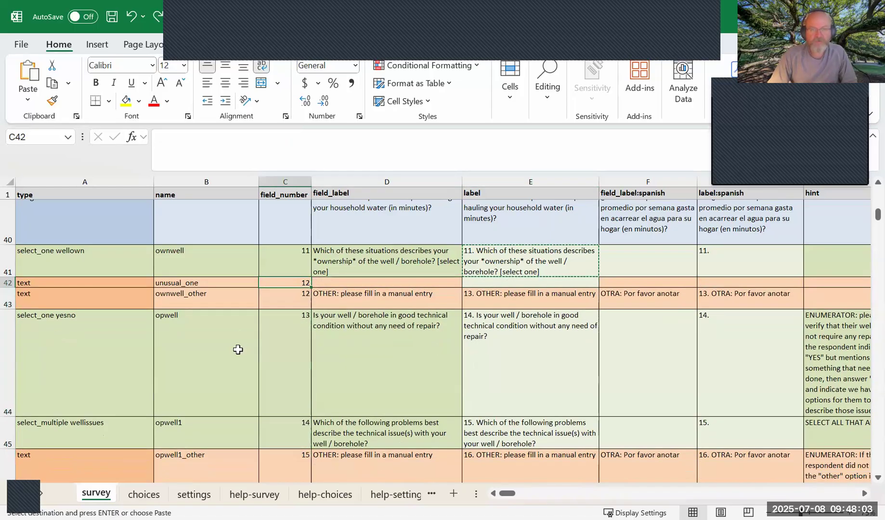
{"action": "key", "text": "Left"}
{"action": "key", "text": "Left"}
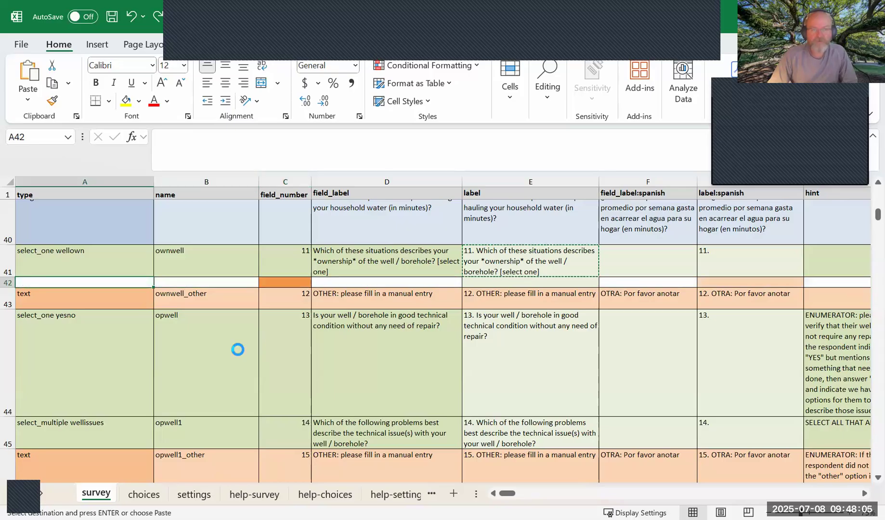
{"action": "left_click", "coordinate": [207, 317]}
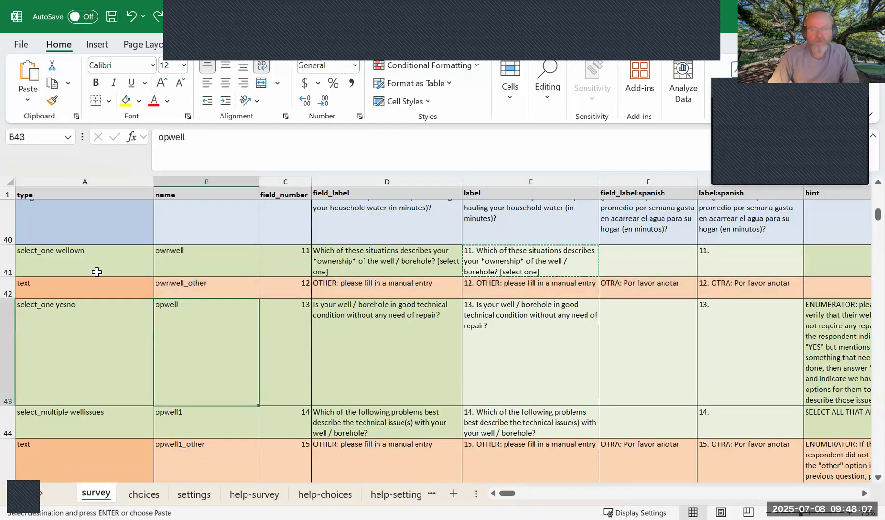
Review the survey rows down to the closing groups and select the whole naturecontact group, rows 340 to 343.
{"action": "left_click", "coordinate": [97, 288]}
{"action": "scroll", "coordinate": [135, 299], "scroll_direction": "down", "scroll_amount": 3}
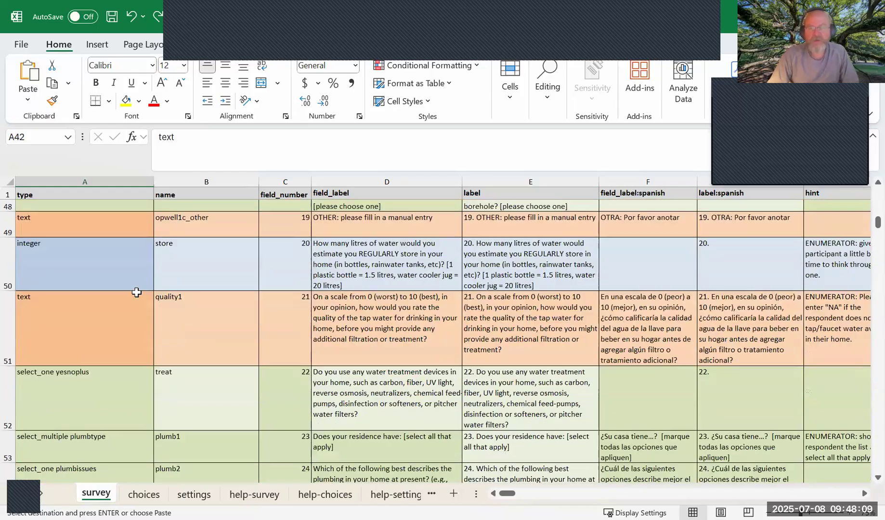
{"action": "scroll", "coordinate": [136, 292], "scroll_direction": "down", "scroll_amount": 6}
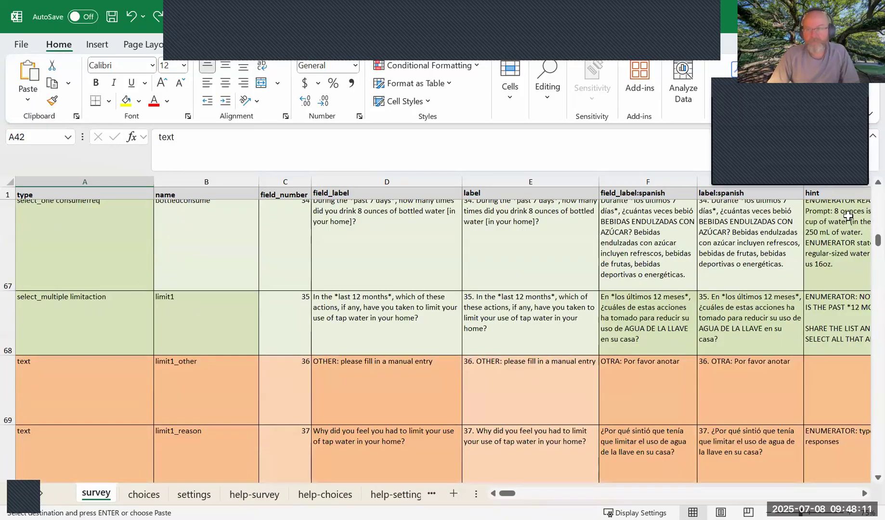
{"action": "left_click_drag", "start_coordinate": [878, 240], "coordinate": [862, 457]}
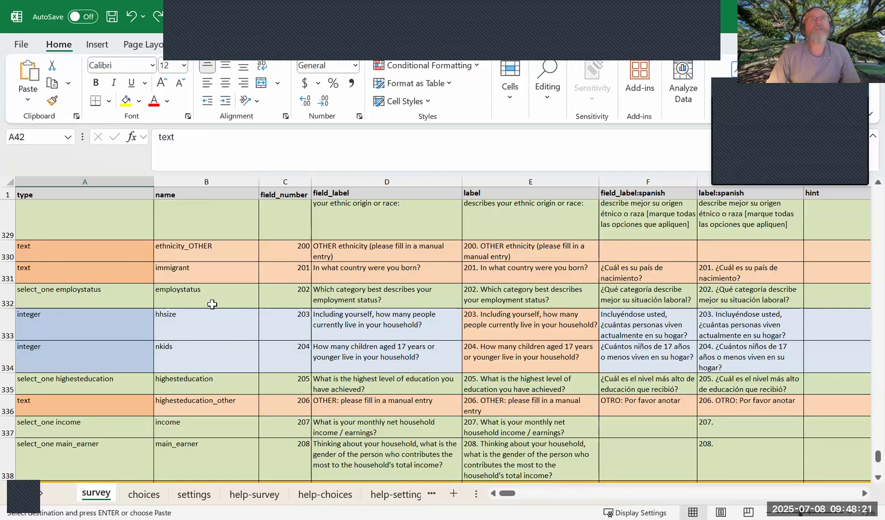
{"action": "scroll", "coordinate": [212, 312], "scroll_direction": "down", "scroll_amount": 1}
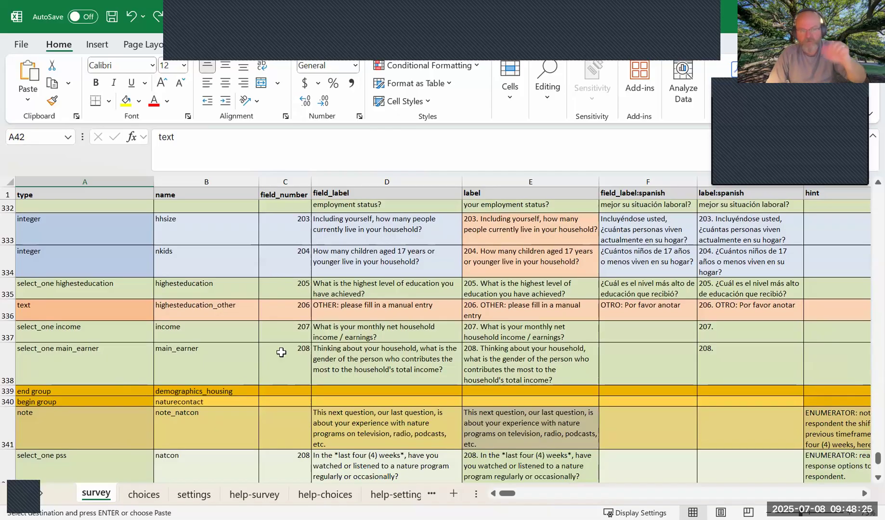
{"action": "scroll", "coordinate": [193, 390], "scroll_direction": "down", "scroll_amount": 2}
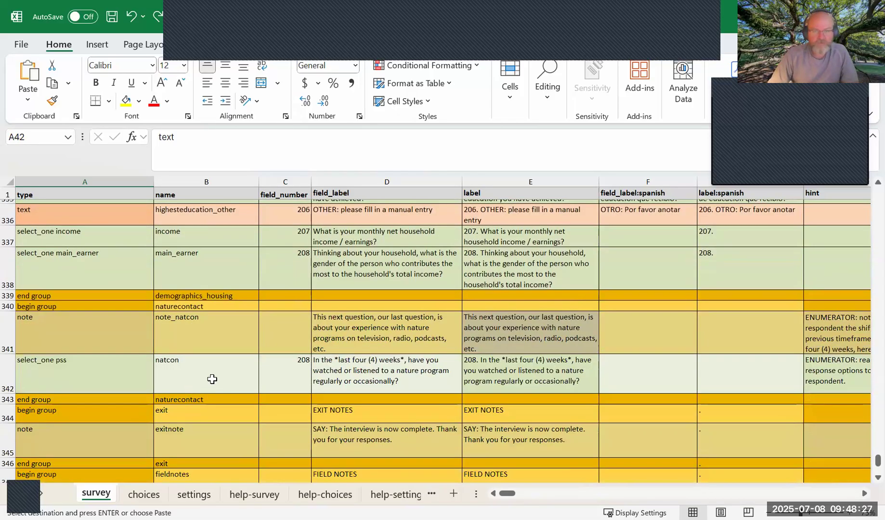
{"action": "scroll", "coordinate": [205, 385], "scroll_direction": "down", "scroll_amount": 1}
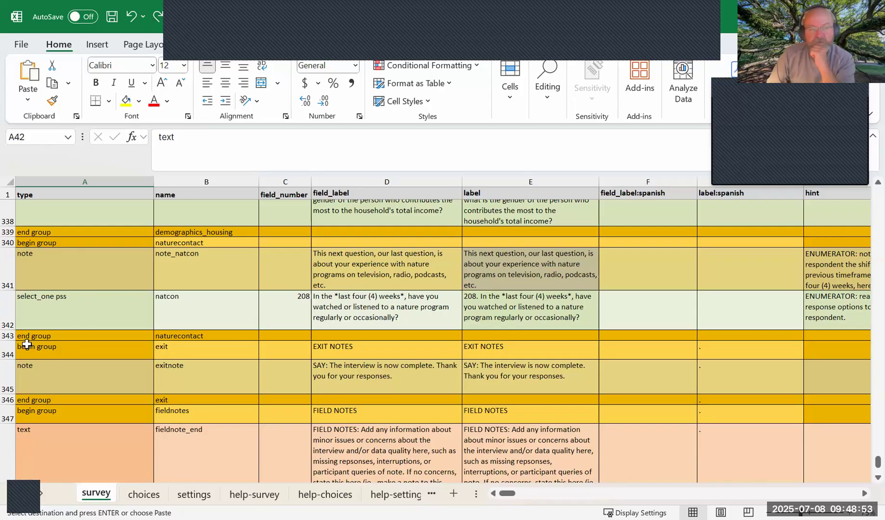
{"action": "left_click_drag", "start_coordinate": [7, 242], "coordinate": [5, 336]}
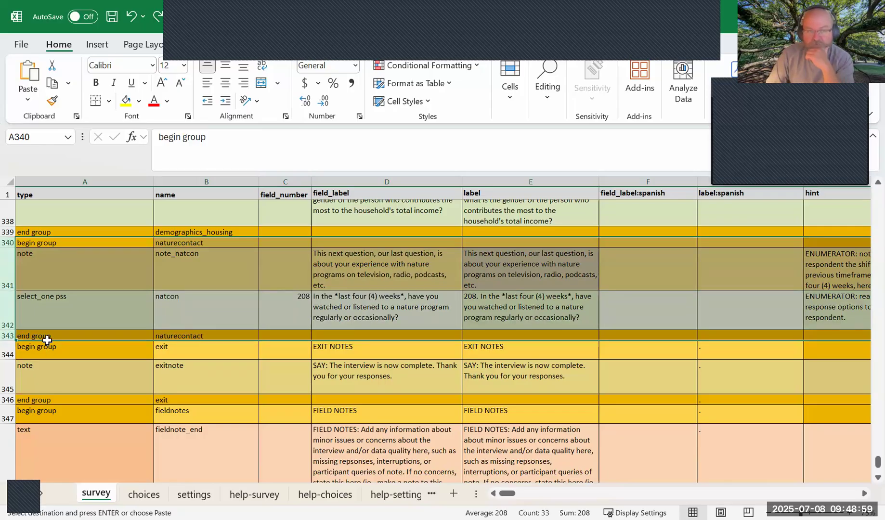
{"action": "left_click", "coordinate": [44, 346]}
{"action": "left_click", "coordinate": [9, 346]}
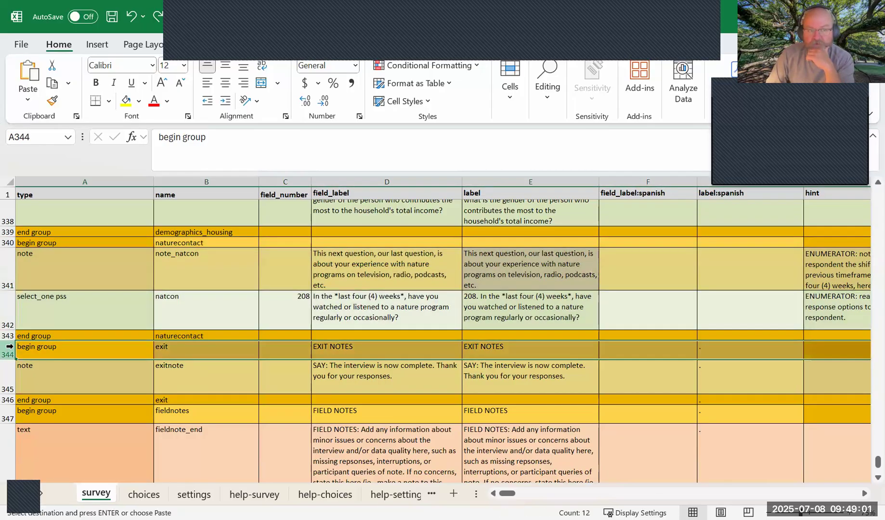
{"action": "right_click", "coordinate": [9, 346]}
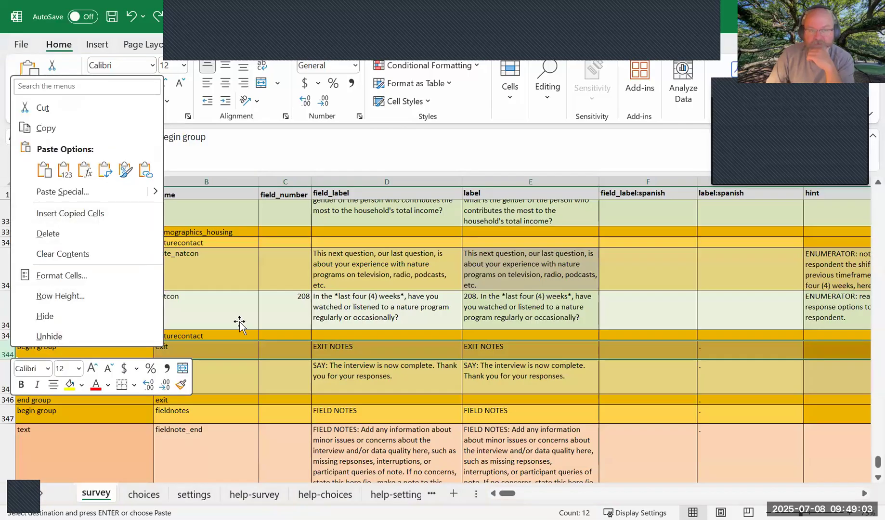
{"action": "left_click", "coordinate": [239, 323]}
{"action": "left_click", "coordinate": [180, 310]}
{"action": "left_click", "coordinate": [184, 348]}
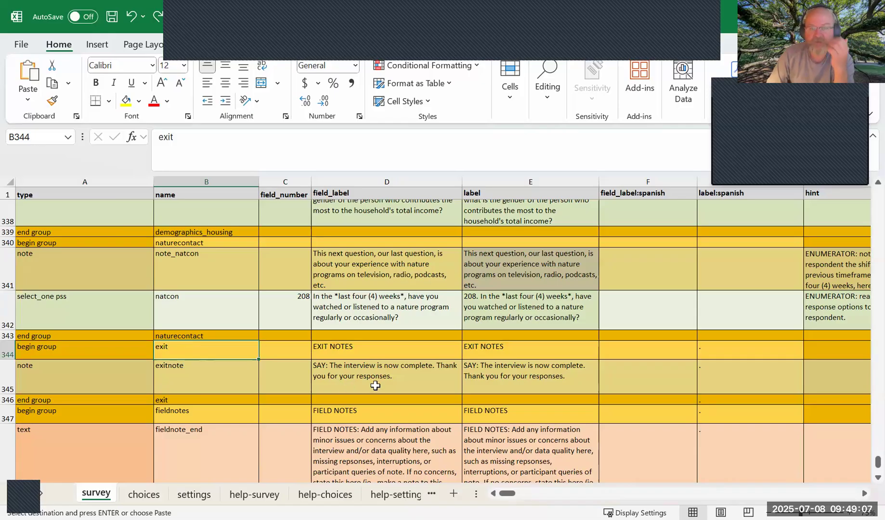
{"action": "left_click", "coordinate": [366, 369]}
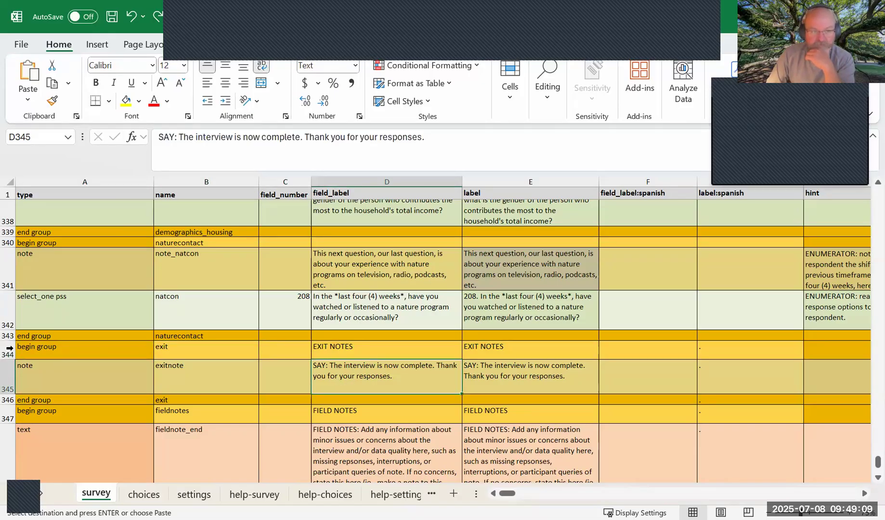
{"action": "left_click", "coordinate": [22, 355]}
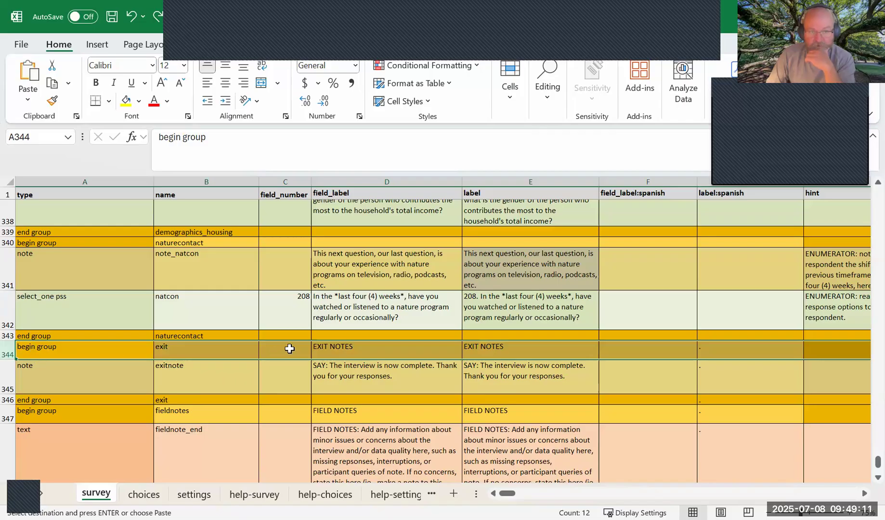
{"action": "right_click", "coordinate": [9, 352]}
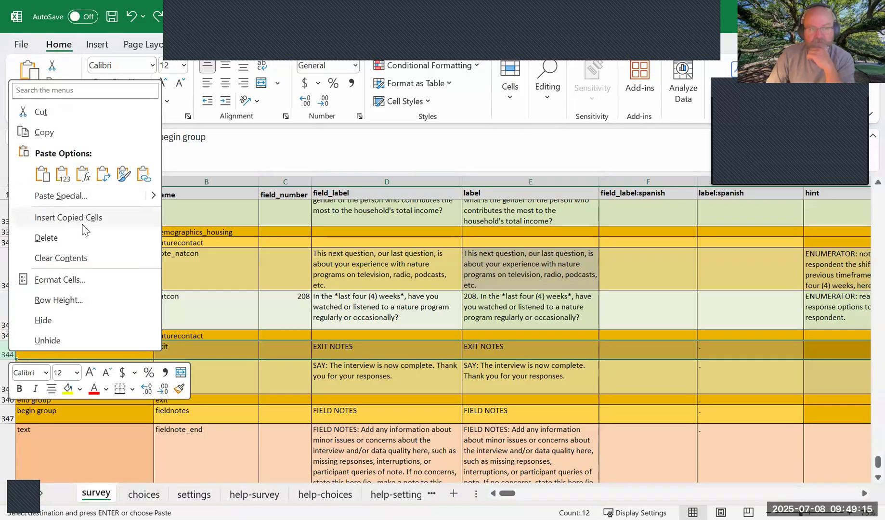
{"action": "key", "text": "Escape"}
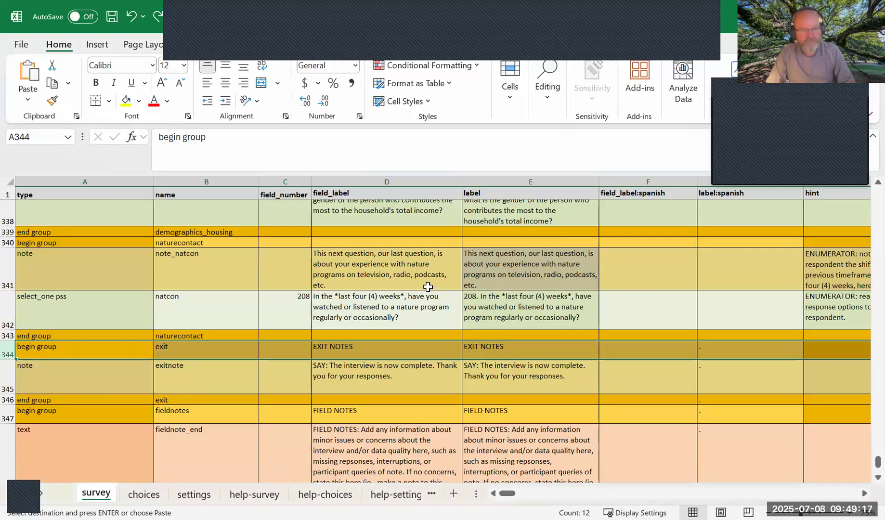
Clear the pending copy and insert three blank rows between the end of the naturecontact group and the start of the exit group.
{"action": "key", "text": "Escape"}
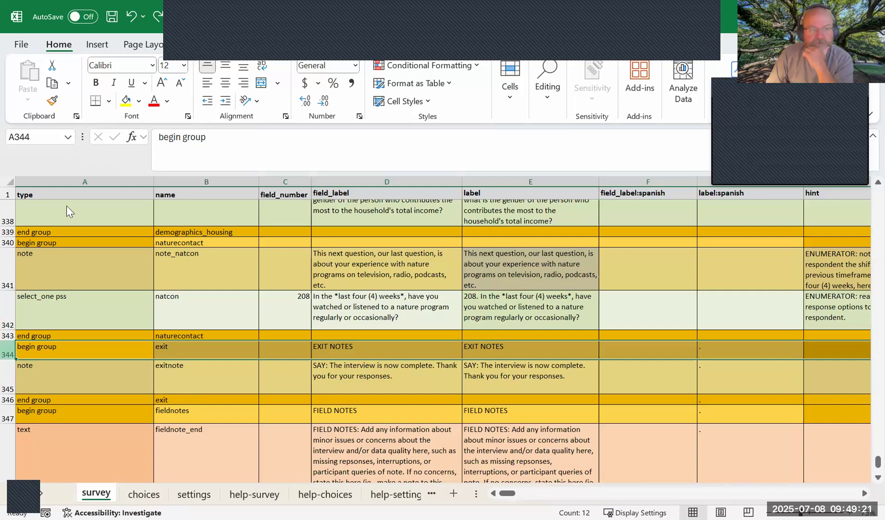
{"action": "right_click", "coordinate": [9, 348]}
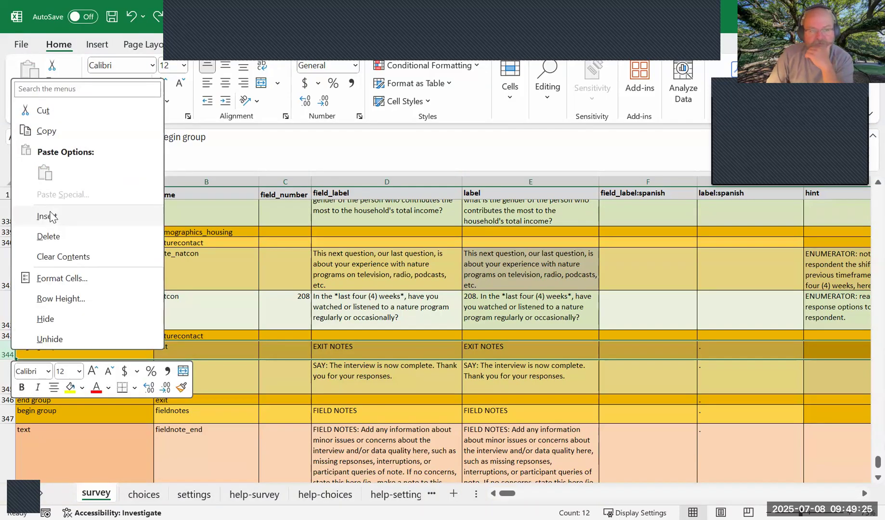
{"action": "left_click", "coordinate": [50, 217]}
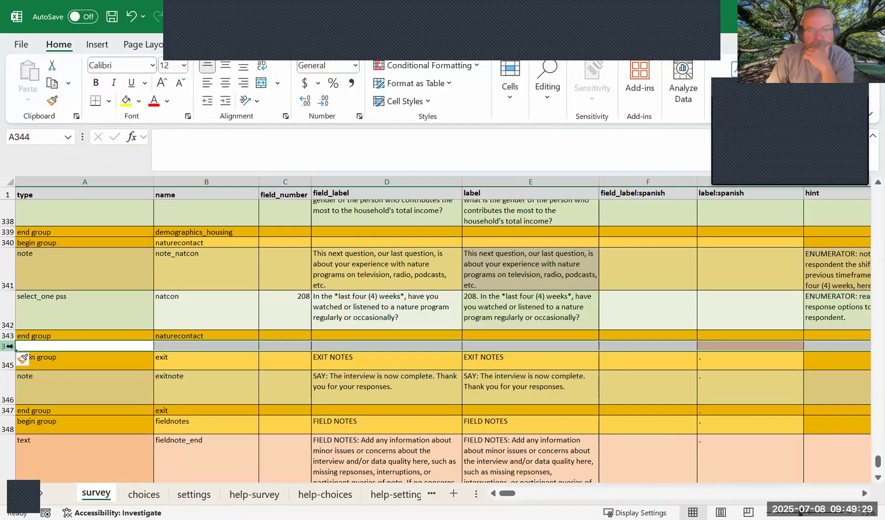
{"action": "right_click", "coordinate": [9, 348]}
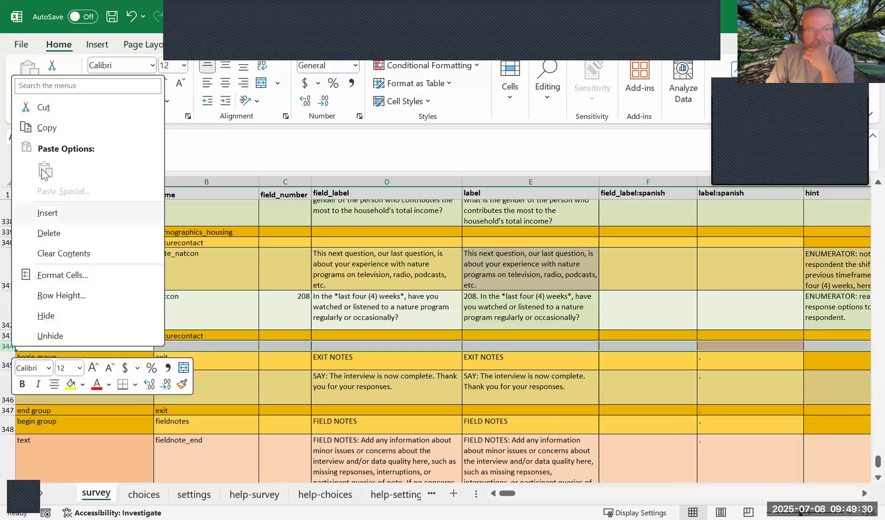
{"action": "left_click", "coordinate": [50, 214]}
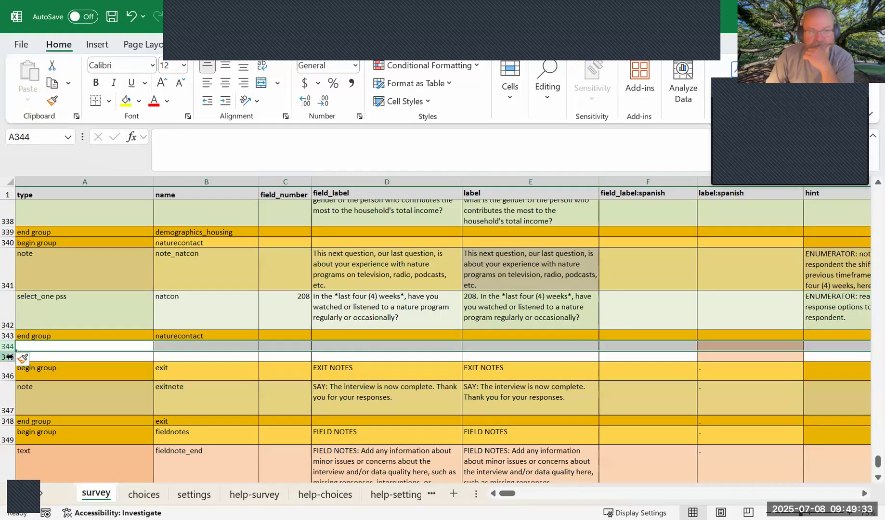
{"action": "left_click", "coordinate": [9, 357]}
{"action": "right_click", "coordinate": [9, 356]}
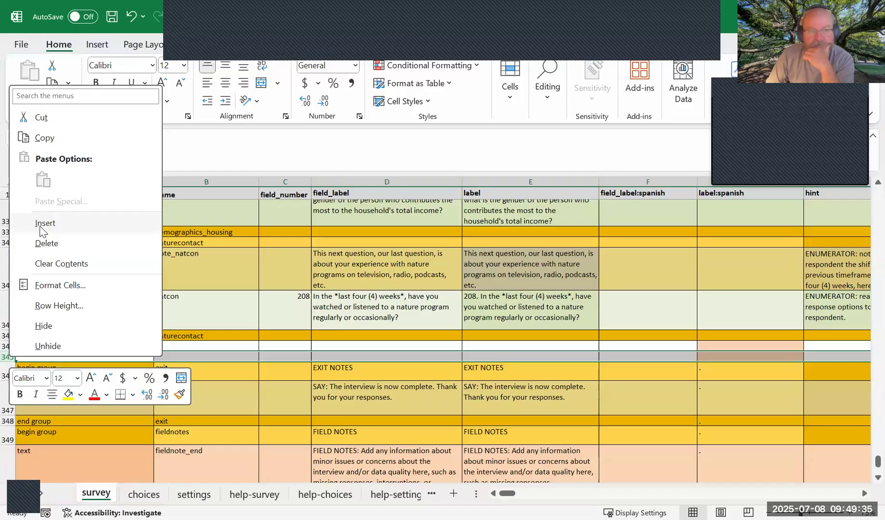
{"action": "left_click", "coordinate": [44, 225]}
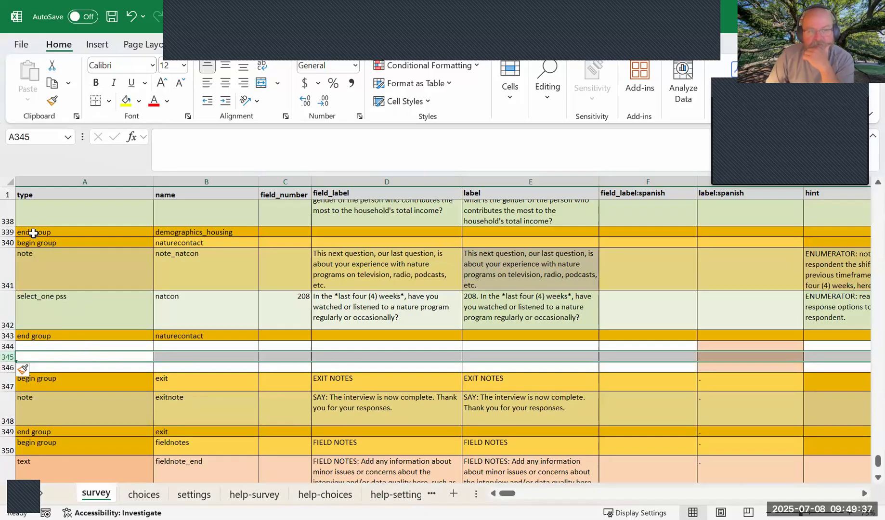
Check the extent of the naturecontact group, rows 340 to 343, and insert one more blank row at row 345.
{"action": "left_click", "coordinate": [8, 243]}
{"action": "left_click_drag", "start_coordinate": [8, 242], "coordinate": [6, 336]}
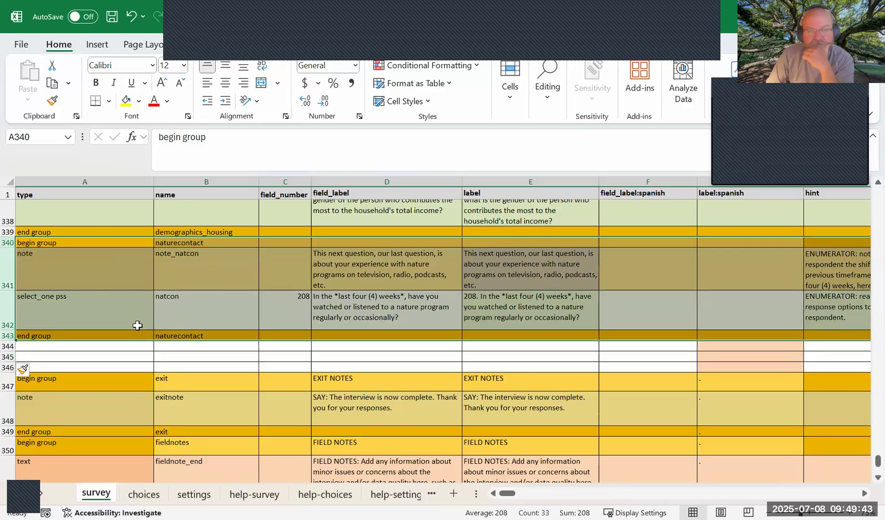
{"action": "left_click", "coordinate": [96, 356]}
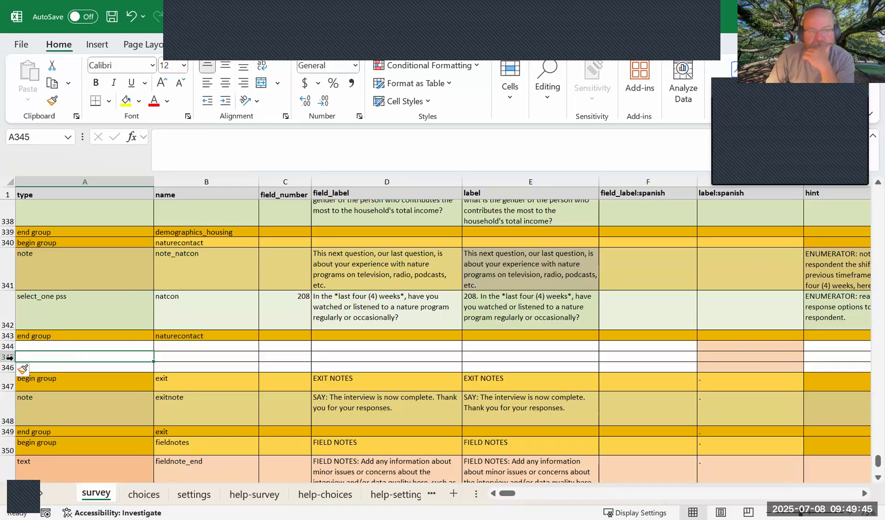
{"action": "left_click", "coordinate": [9, 357]}
{"action": "right_click", "coordinate": [9, 356]}
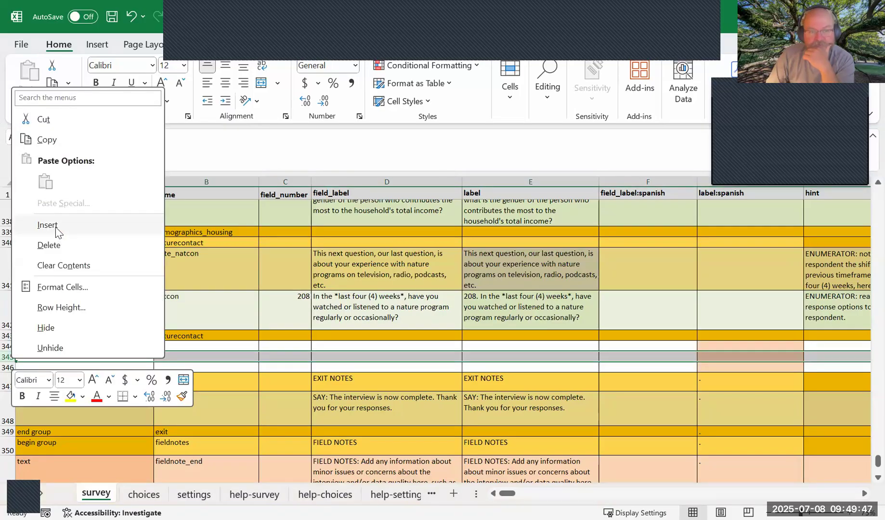
{"action": "left_click", "coordinate": [47, 225]}
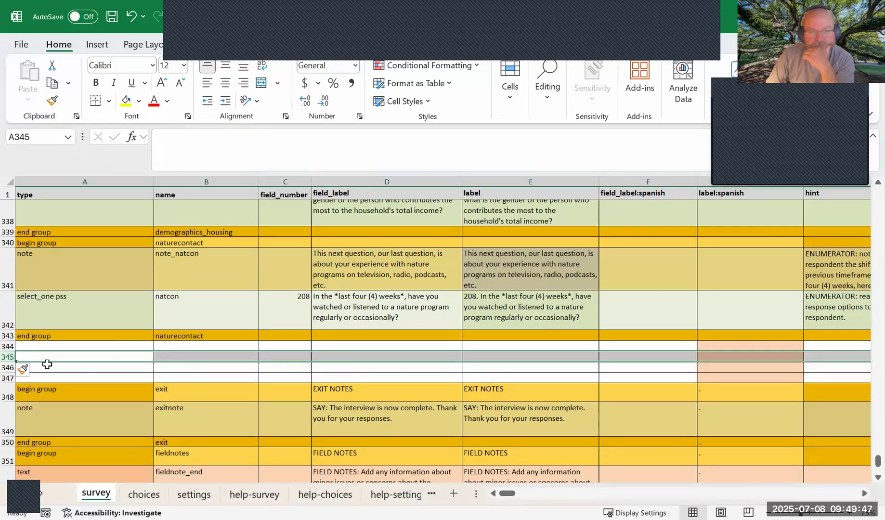
Copy the naturecontact begin group row 340 into the blank row 344.
{"action": "left_click", "coordinate": [9, 242]}
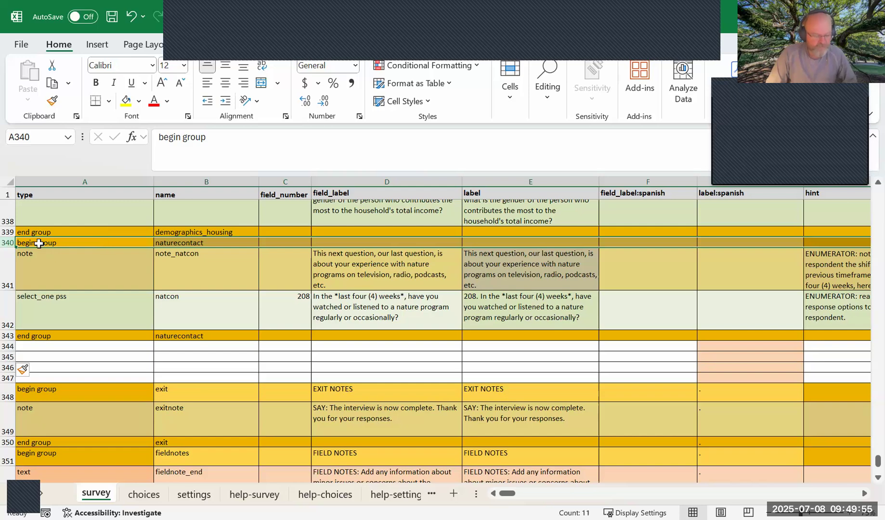
{"action": "key", "text": "ctrl+c"}
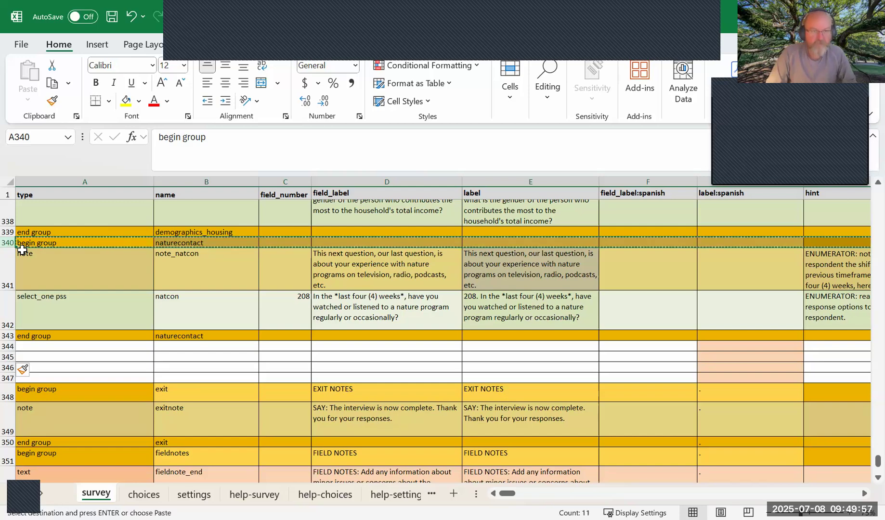
{"action": "left_click", "coordinate": [45, 343]}
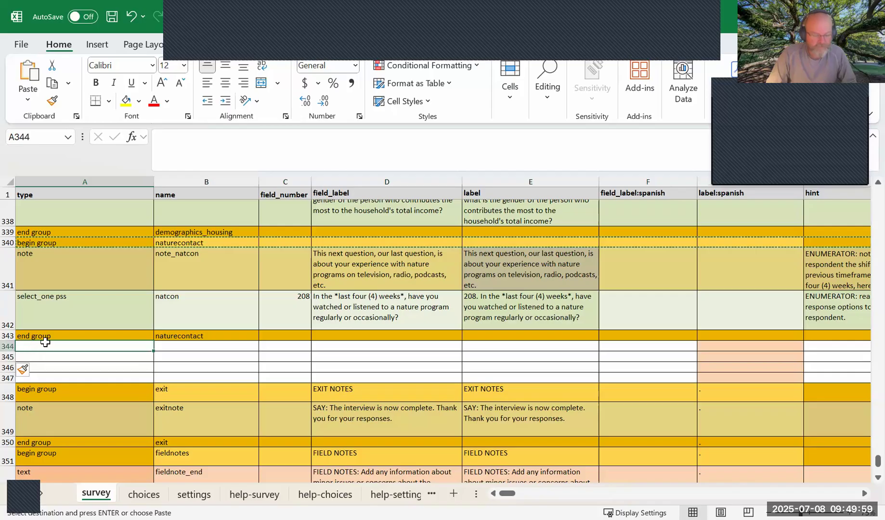
{"action": "left_click", "coordinate": [100, 357]}
{"action": "left_click", "coordinate": [99, 346]}
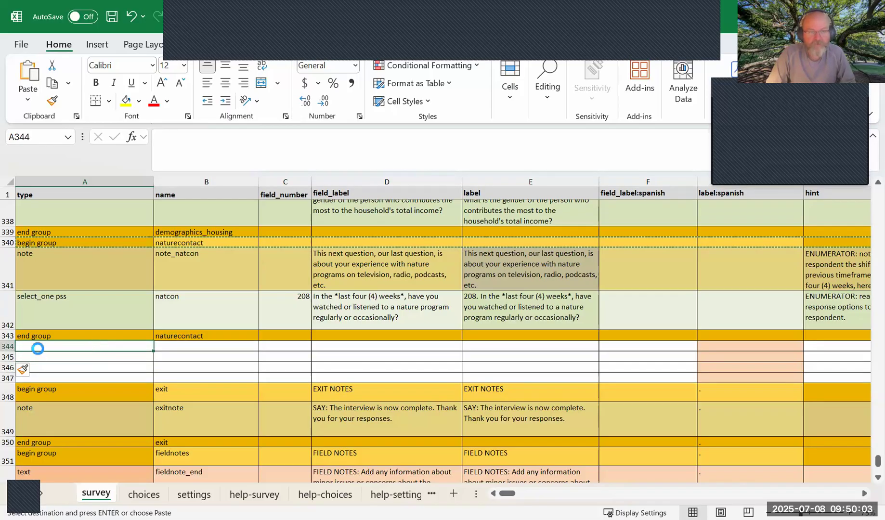
{"action": "key", "text": "ctrl+v"}
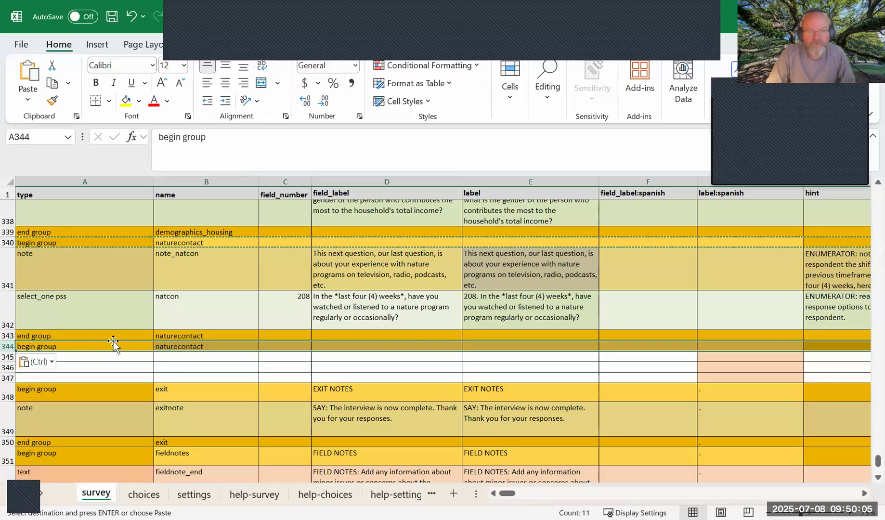
Rename the copied begin group in B344 to lastQ.
{"action": "double_click", "coordinate": [172, 346]}
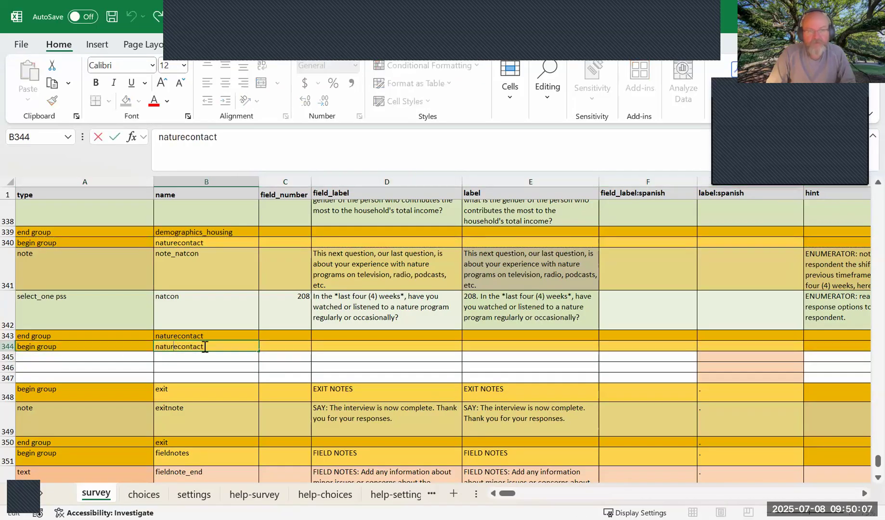
{"action": "type", "text": "lastQW"}
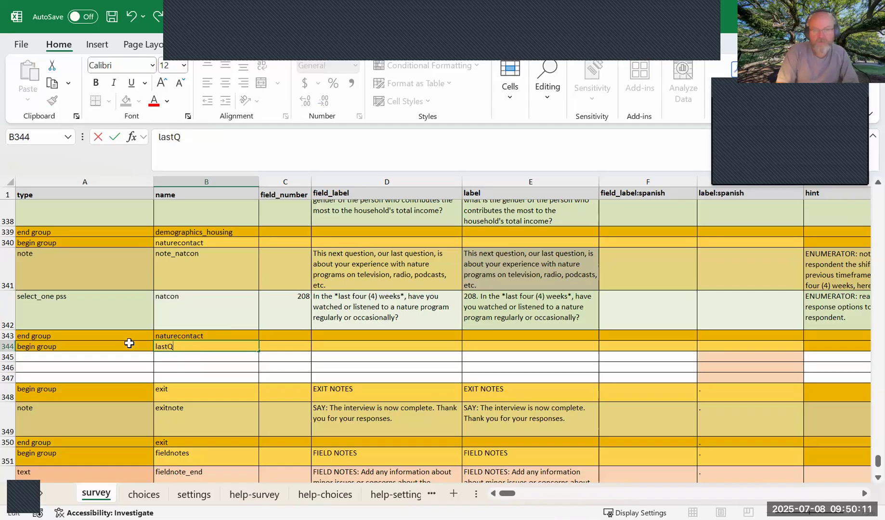
{"action": "key", "text": "BackSpace"}
{"action": "left_click", "coordinate": [102, 360]}
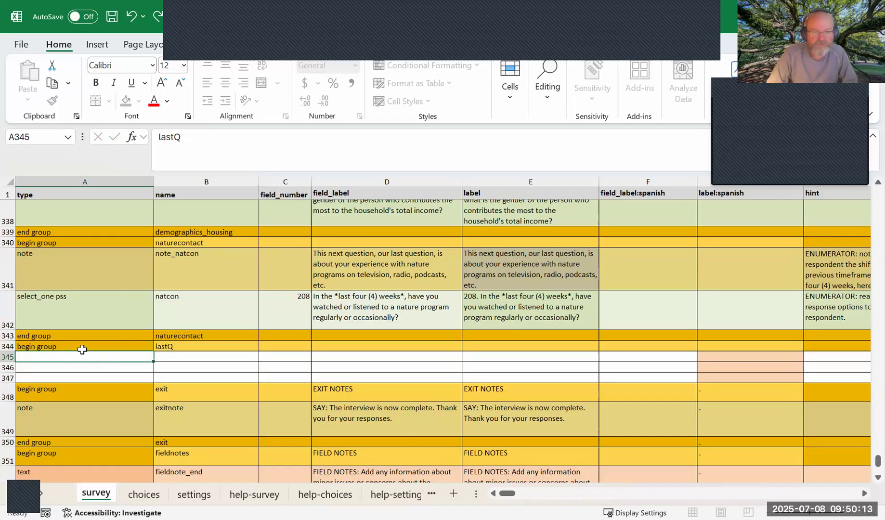
{"action": "left_click", "coordinate": [178, 348]}
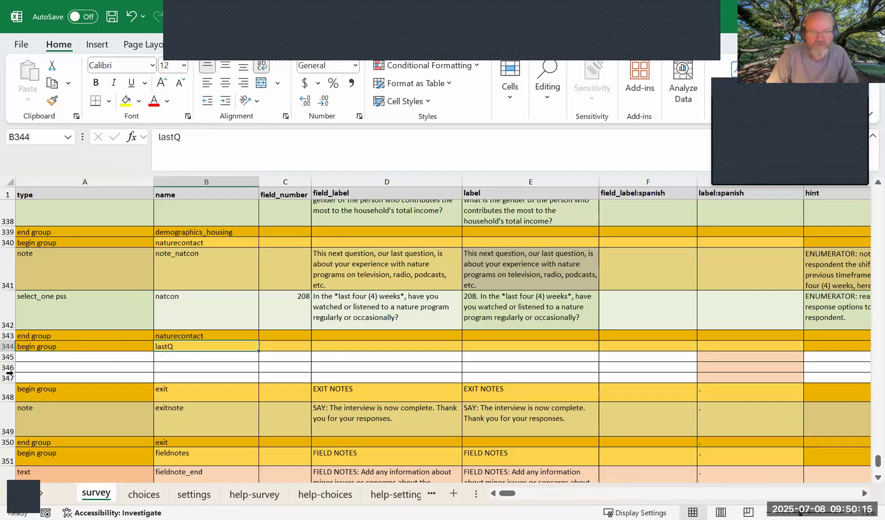
Copy the end group row 343 into row 347 and replace its name with lastQ copied from B344.
{"action": "left_click", "coordinate": [8, 335]}
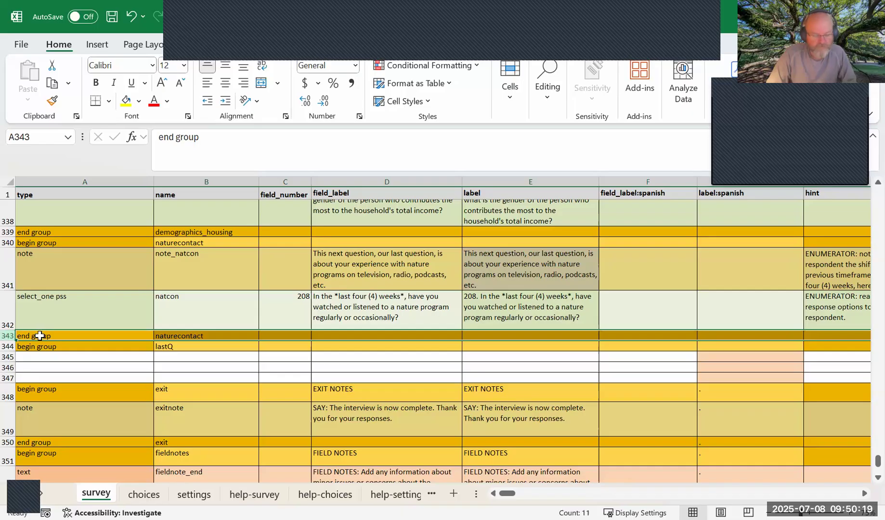
{"action": "key", "text": "ctrl+c"}
{"action": "left_click", "coordinate": [43, 377]}
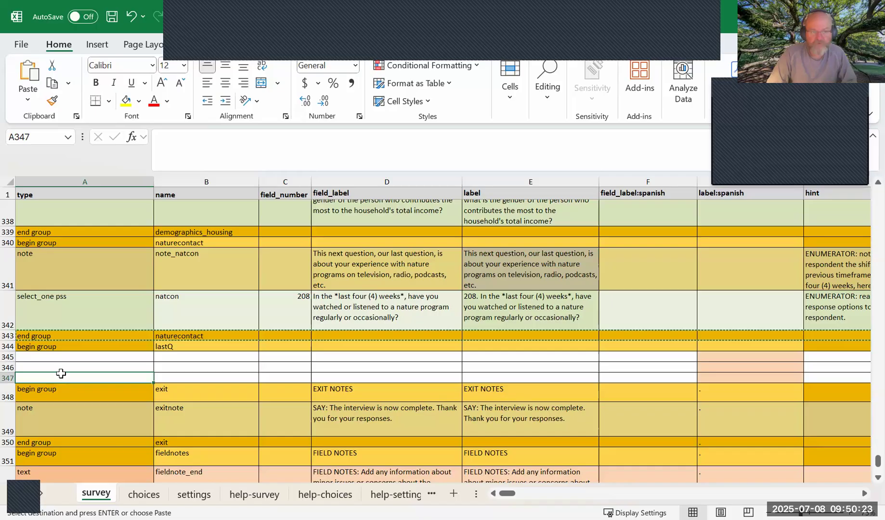
{"action": "key", "text": "ctrl+v"}
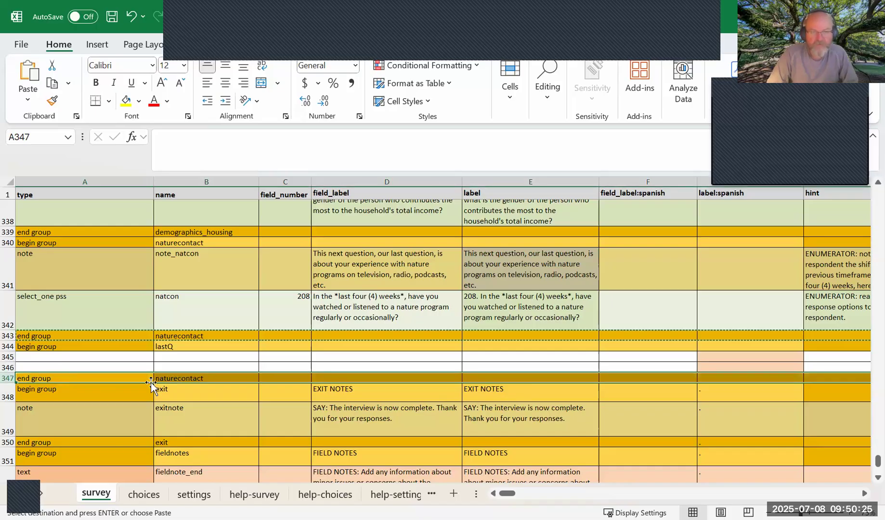
{"action": "left_click", "coordinate": [170, 346]}
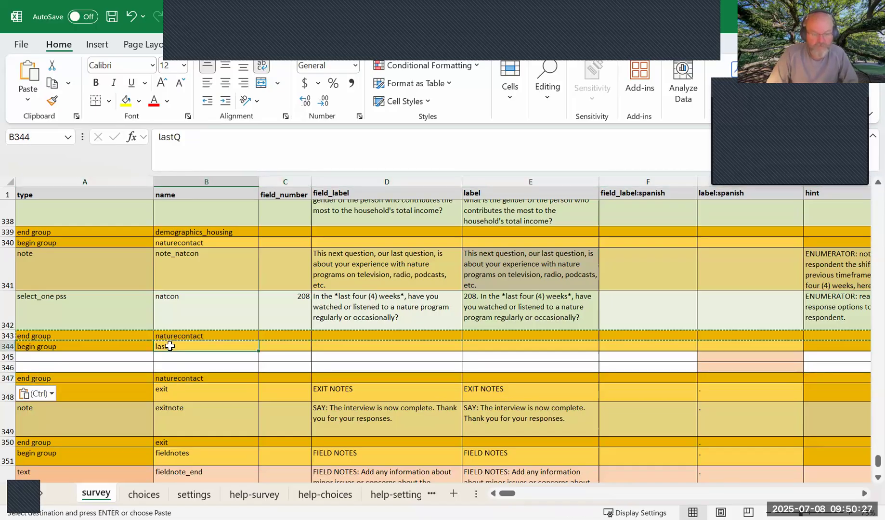
{"action": "key", "text": "ctrl+c"}
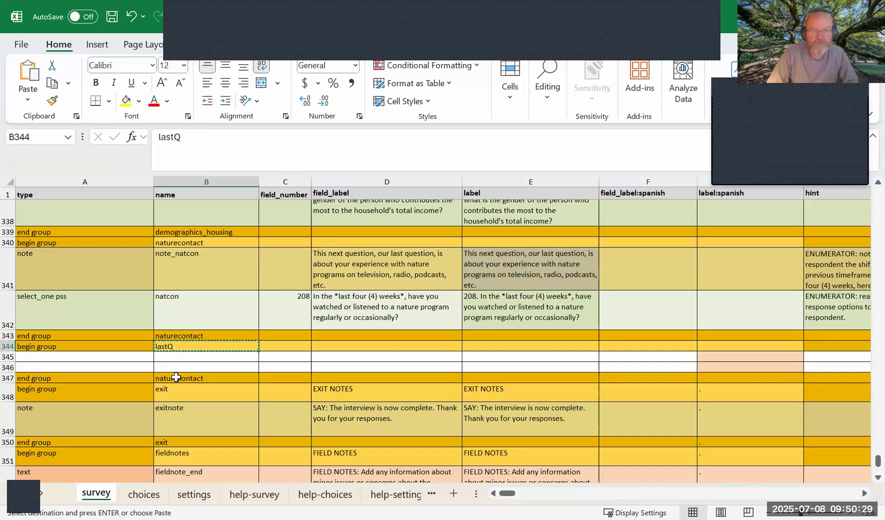
{"action": "left_click", "coordinate": [177, 377]}
{"action": "key", "text": "ctrl+v"}
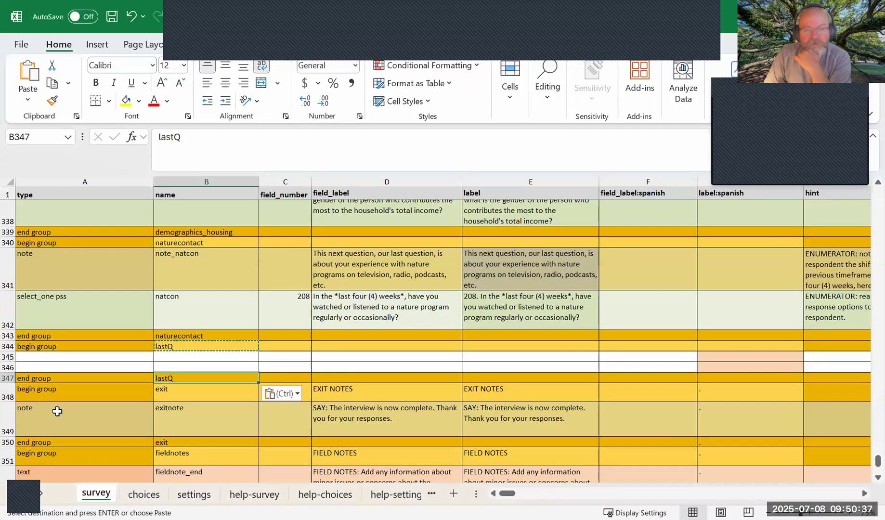
Enter note as the field type in A345, the first row inside the lastQ group.
{"action": "key", "text": "Up"}
{"action": "key", "text": "Up"}
{"action": "left_click", "coordinate": [80, 357]}
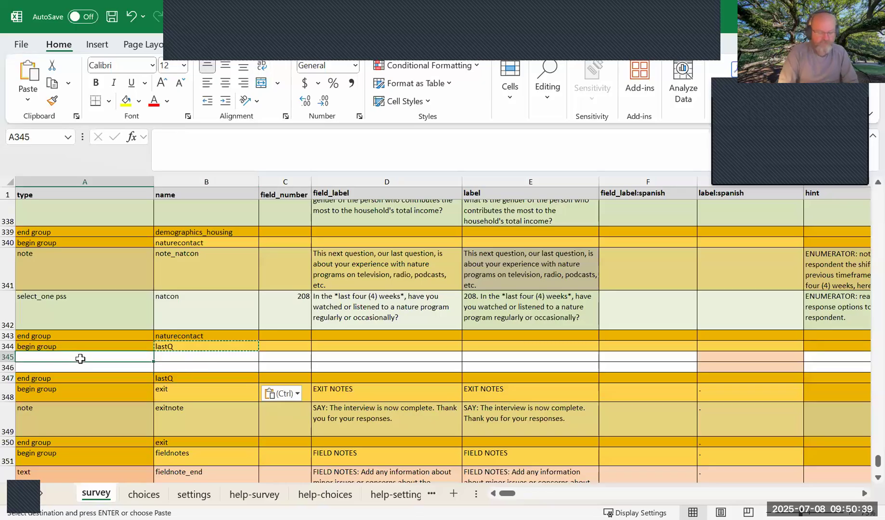
{"action": "type", "text": "note"}
{"action": "key", "text": "Tab"}
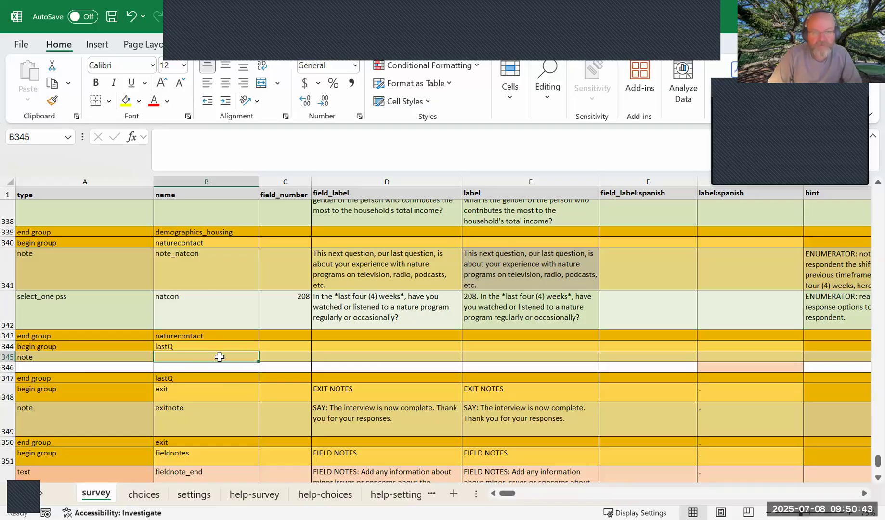
Enter "This is our last question. Thank you for hanging with us on this survey." in B345 of the note row.
{"action": "type", "text": "thi"}
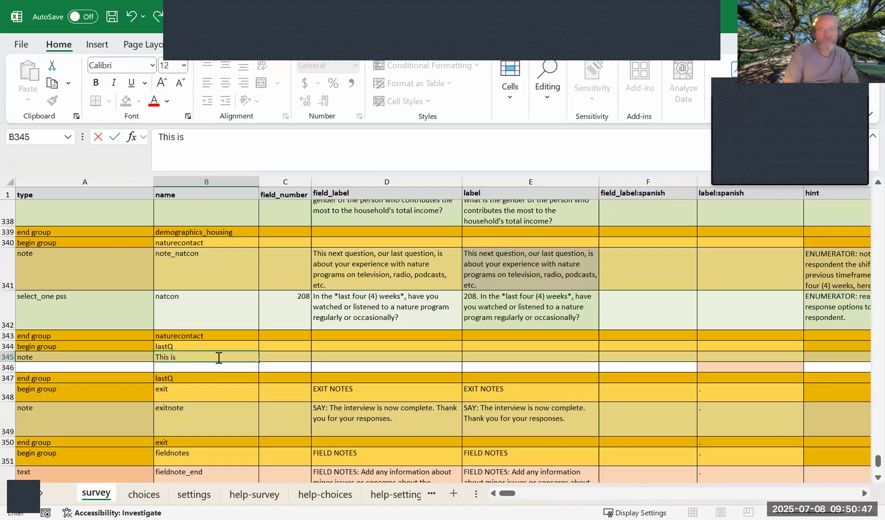
{"action": "type", "text": "s is our last question. Thank you for"}
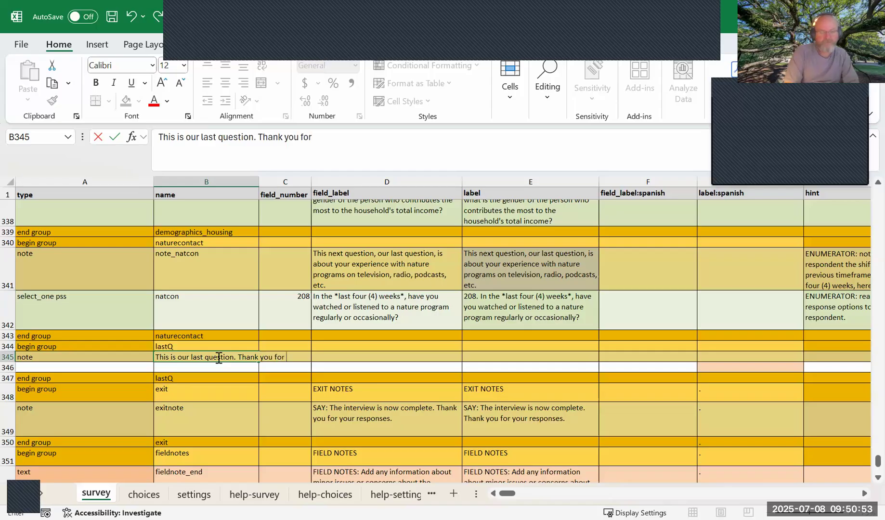
{"action": "type", "text": " hanging with"}
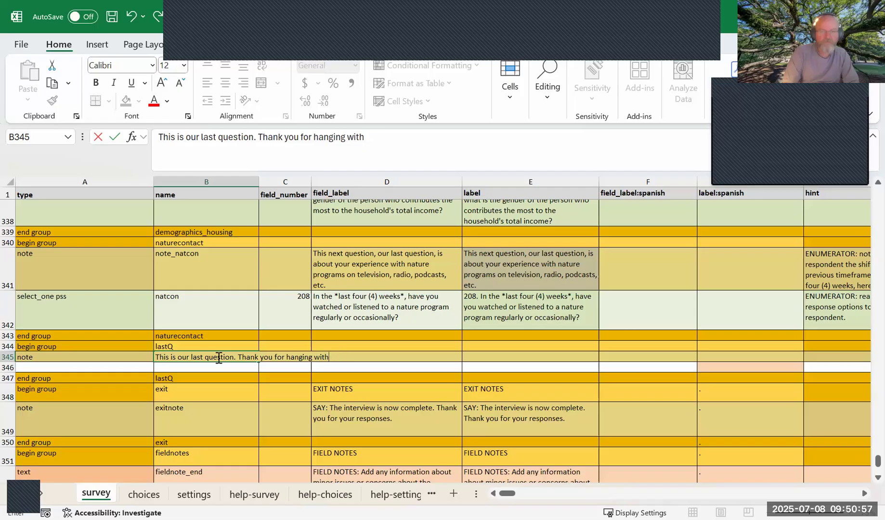
{"action": "type", "text": " ms on this survey."}
{"action": "key", "text": "Return"}
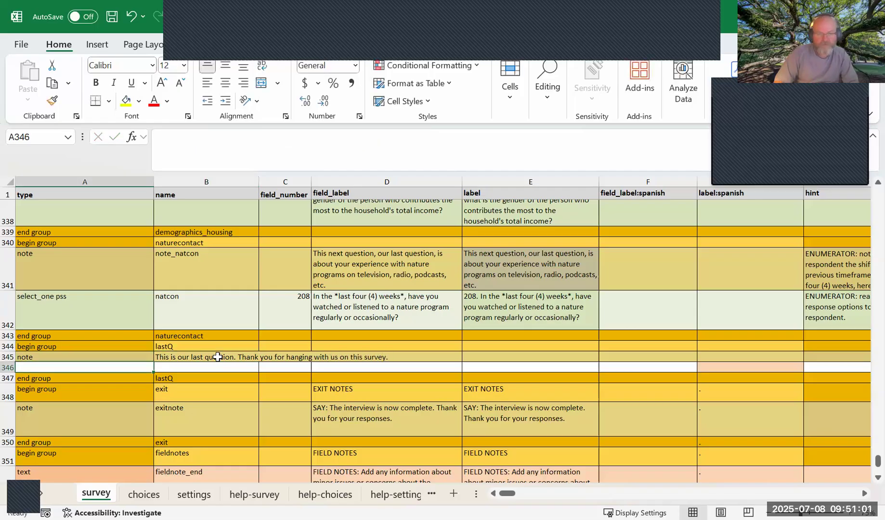
Copy the note text from B345 into the field_label cell D345 and clear B345.
{"action": "key", "text": "Up"}
{"action": "key", "text": "Right"}
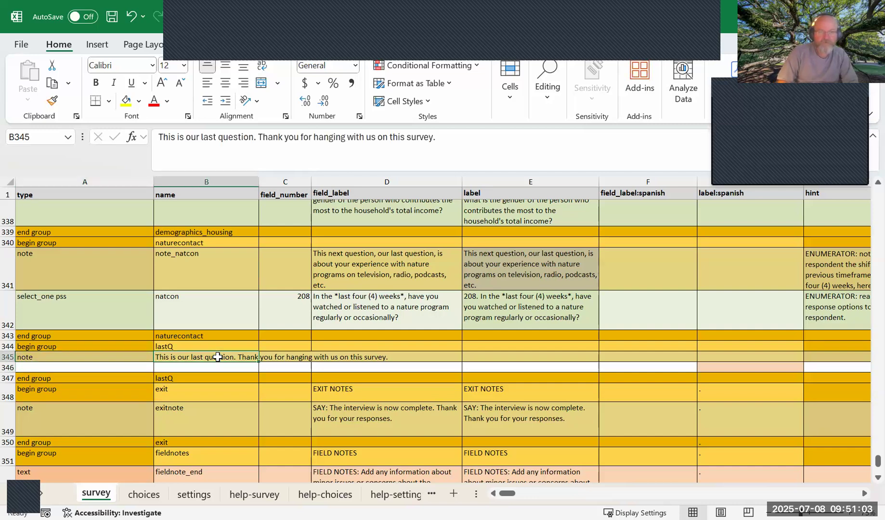
{"action": "key", "text": "ctrl+c"}
{"action": "key", "text": "Right"}
{"action": "key", "text": "Right"}
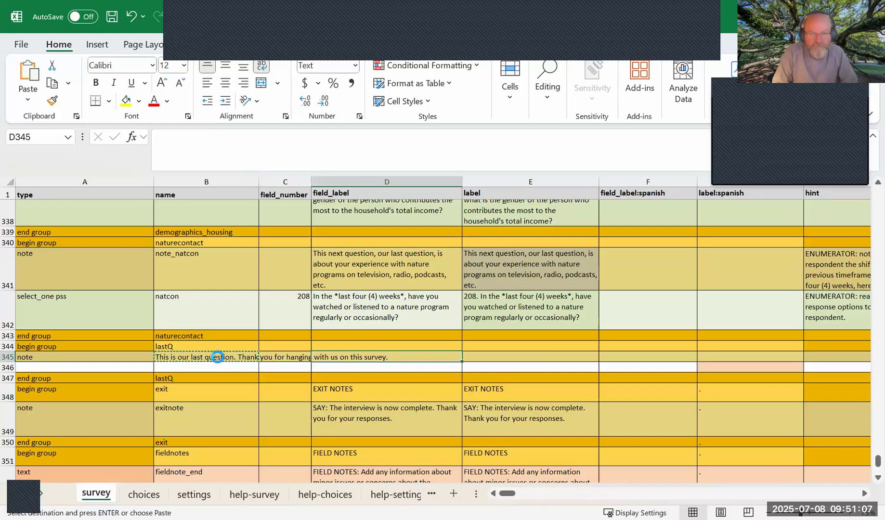
{"action": "key", "text": "ctrl+v"}
{"action": "key", "text": "Left"}
{"action": "key", "text": "Left"}
{"action": "key", "text": "Delete"}
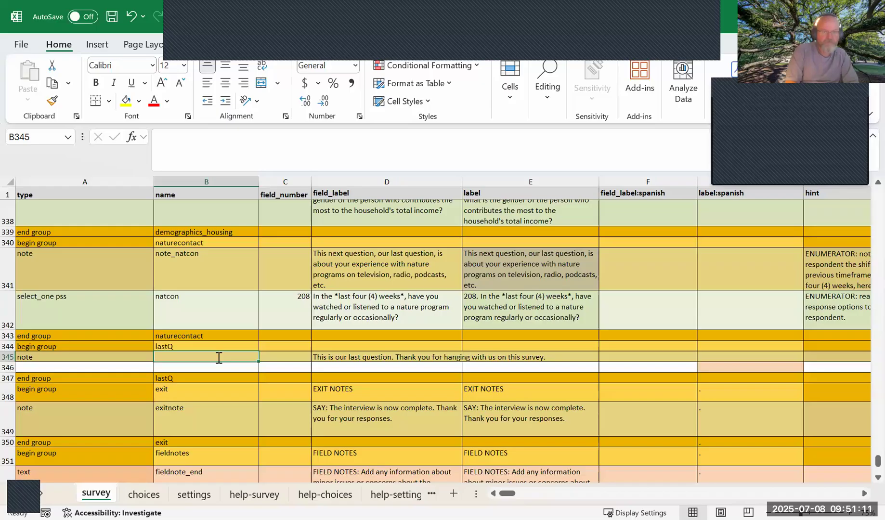
Name the note field last_q in B345.
{"action": "type", "text": "last_Q"}
{"action": "key", "text": "BackSpace"}
{"action": "type", "text": "q"}
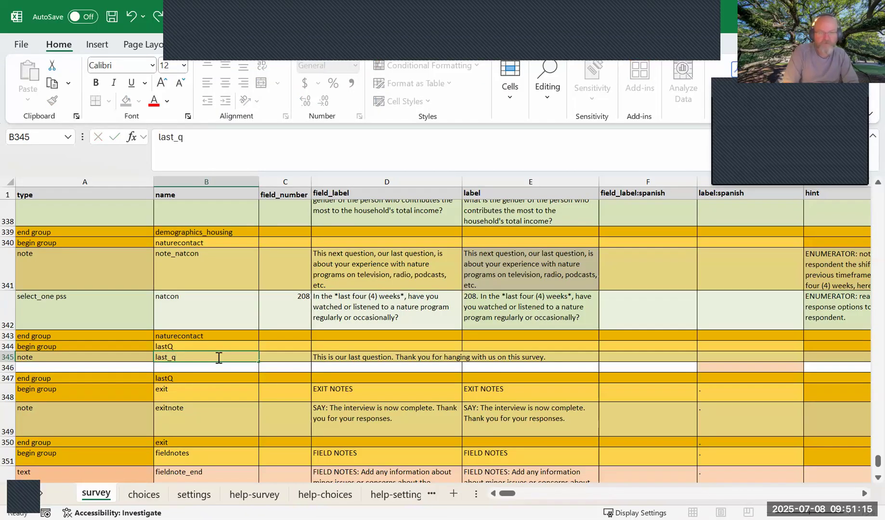
{"action": "key", "text": "Return"}
{"action": "left_click", "coordinate": [218, 357]}
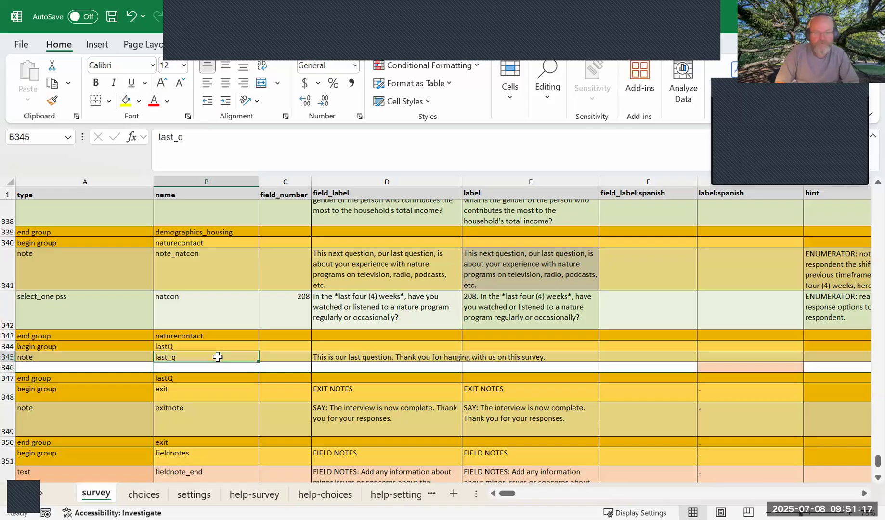
{"action": "key", "text": "Return"}
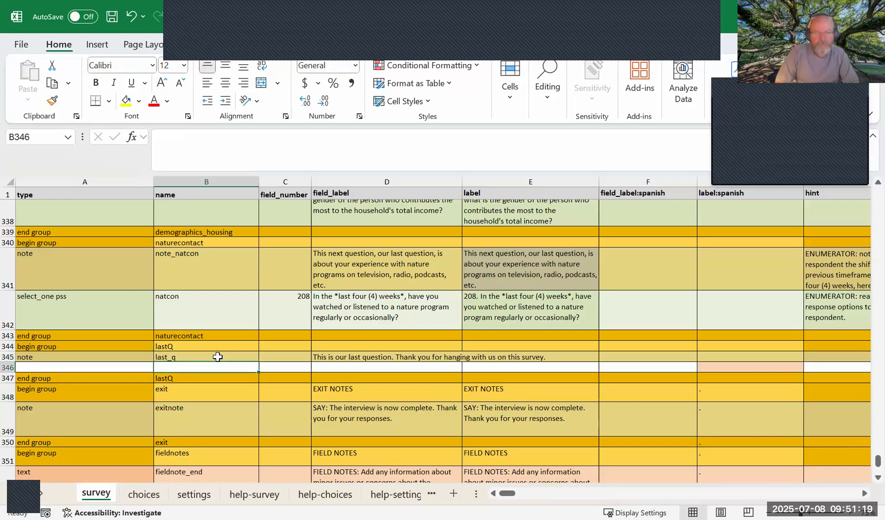
{"action": "key", "text": "Up"}
{"action": "key", "text": "Right"}
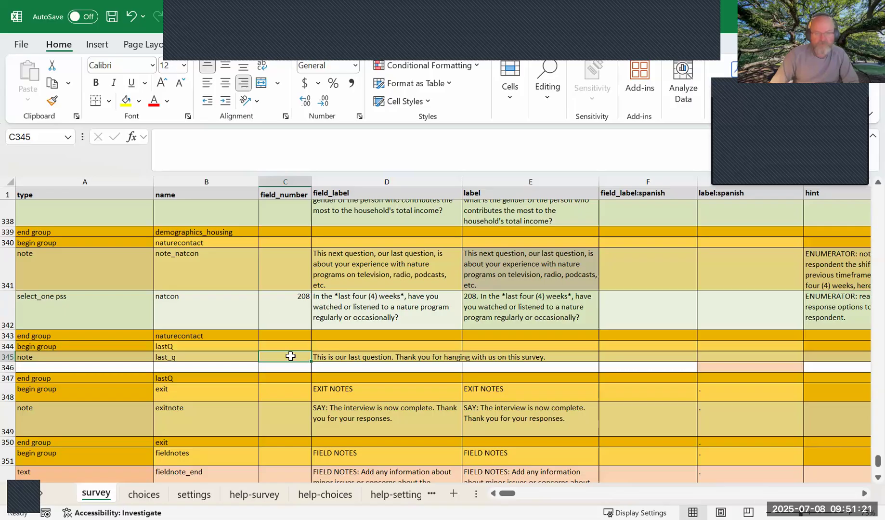
Enter select_one yesnoplus as the field type in A346, the row below the last_q note.
{"action": "left_click", "coordinate": [291, 368]}
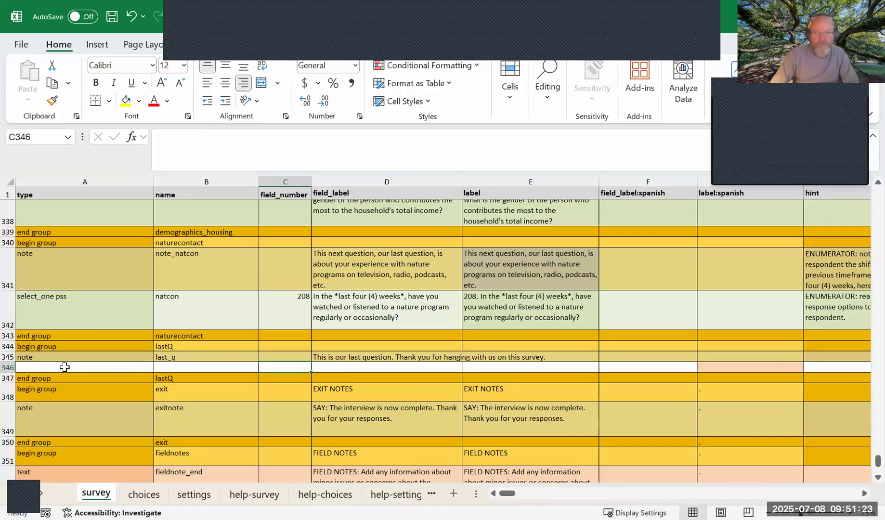
{"action": "left_click", "coordinate": [65, 368]}
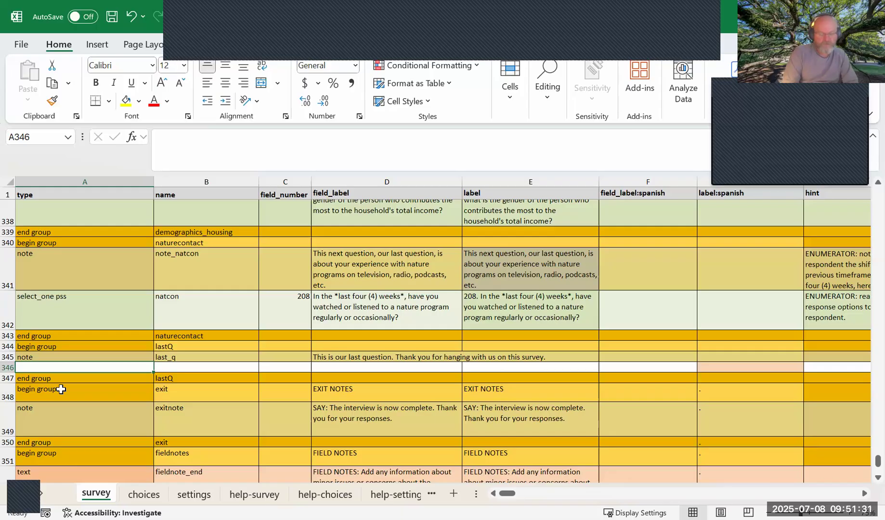
{"action": "type", "text": "sele"}
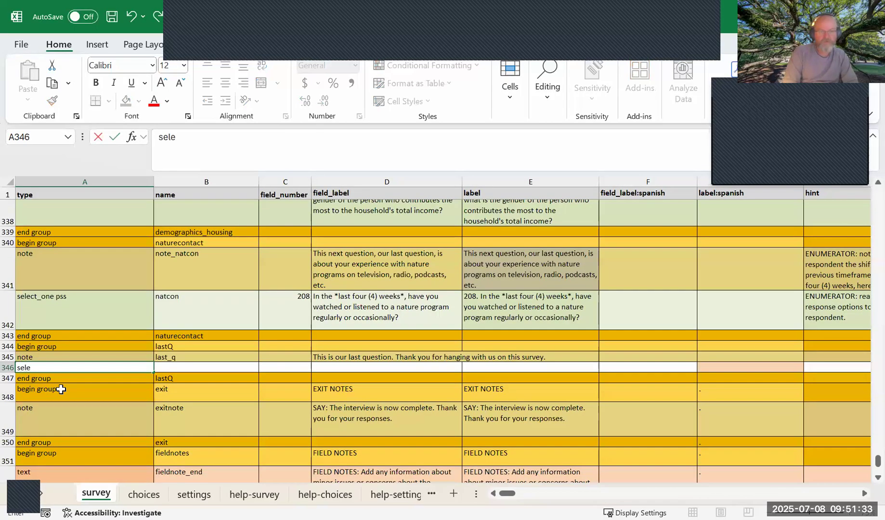
{"action": "type", "text": "ct_one ye"}
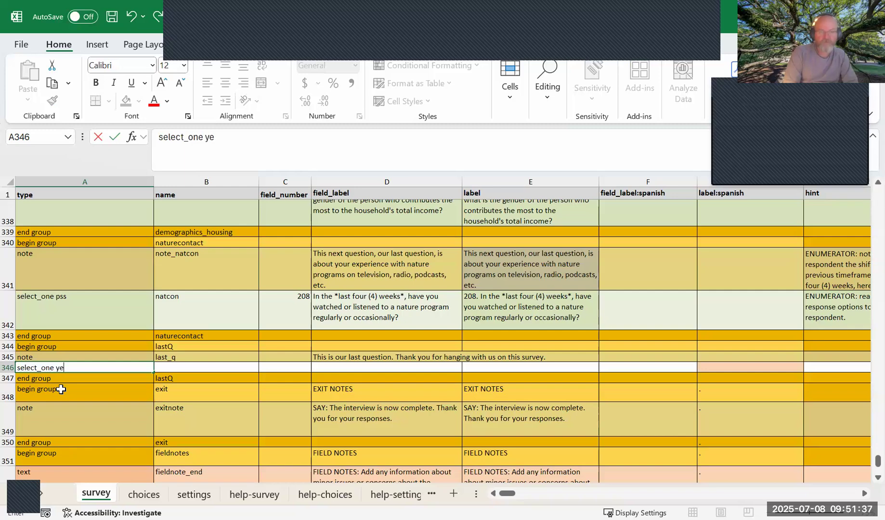
{"action": "type", "text": "snoplus"}
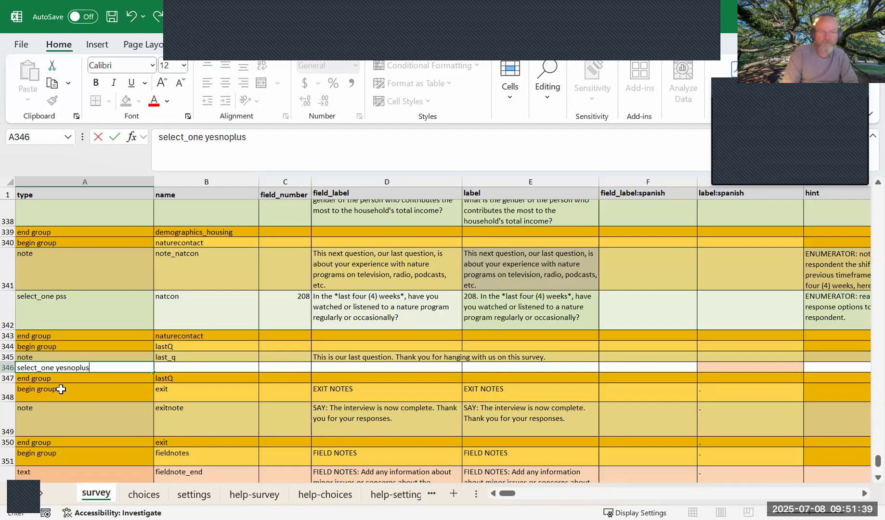
{"action": "key", "text": "Tab"}
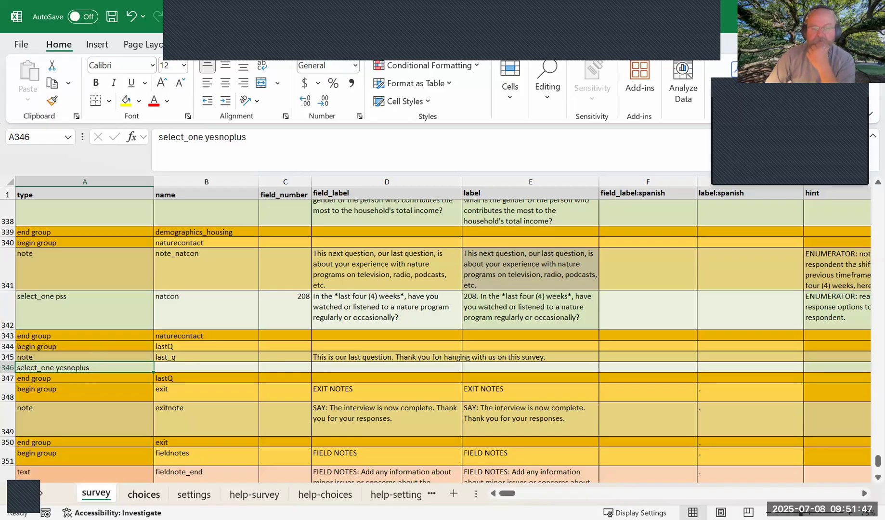
Examine the answer options of the yesnoplus and yesno lists on the choices sheet.
{"action": "left_click", "coordinate": [144, 494]}
{"action": "scroll", "coordinate": [140, 378], "scroll_direction": "up", "scroll_amount": 7}
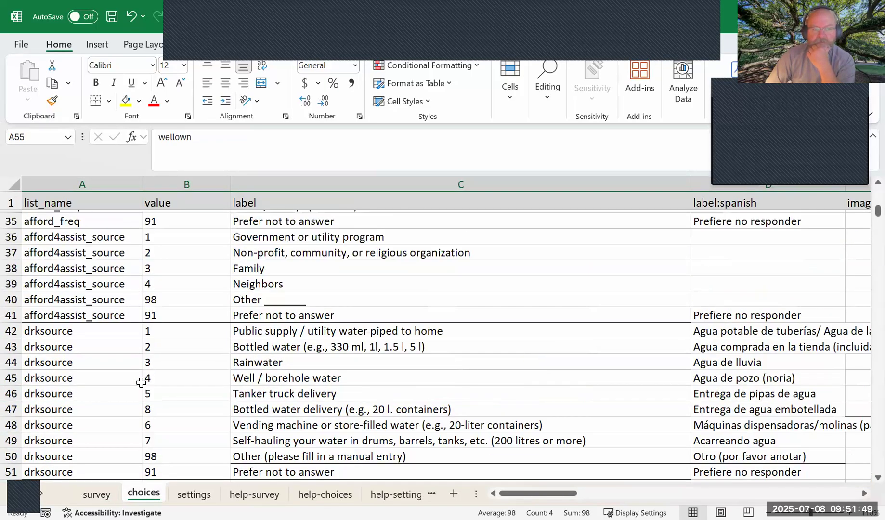
{"action": "scroll", "coordinate": [141, 383], "scroll_direction": "up", "scroll_amount": 7}
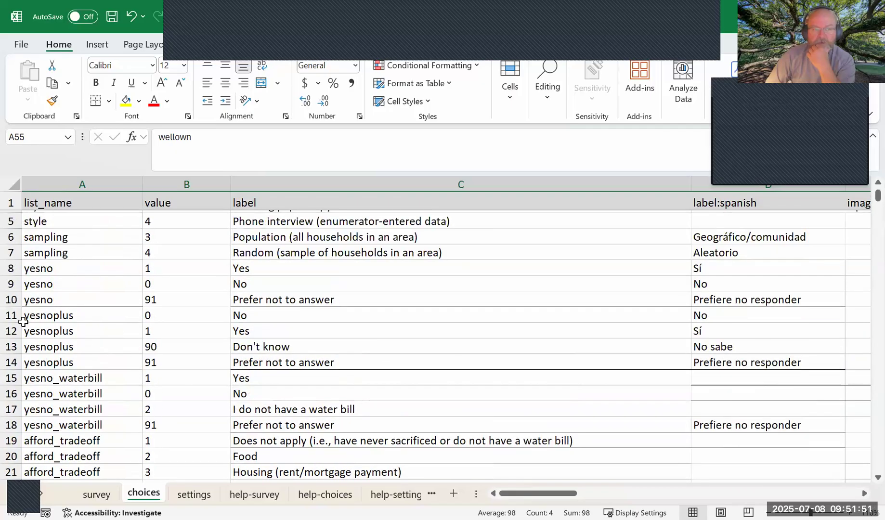
{"action": "left_click_drag", "start_coordinate": [11, 315], "coordinate": [10, 335]}
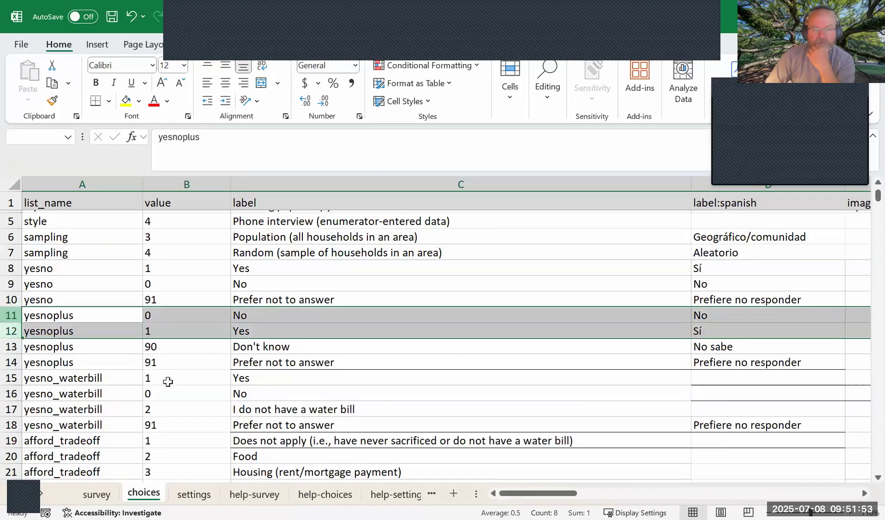
{"action": "key", "text": "shift+Down"}
{"action": "key", "text": "shift+Down"}
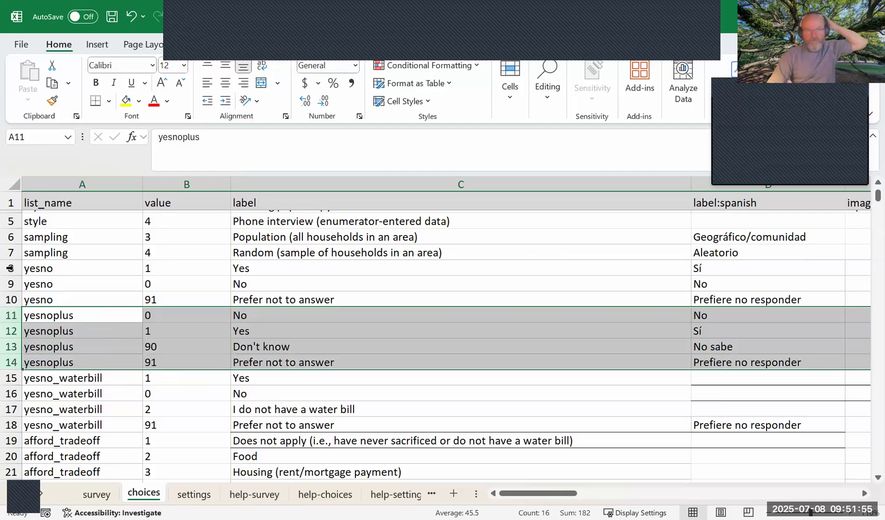
{"action": "left_click_drag", "start_coordinate": [10, 268], "coordinate": [11, 299]}
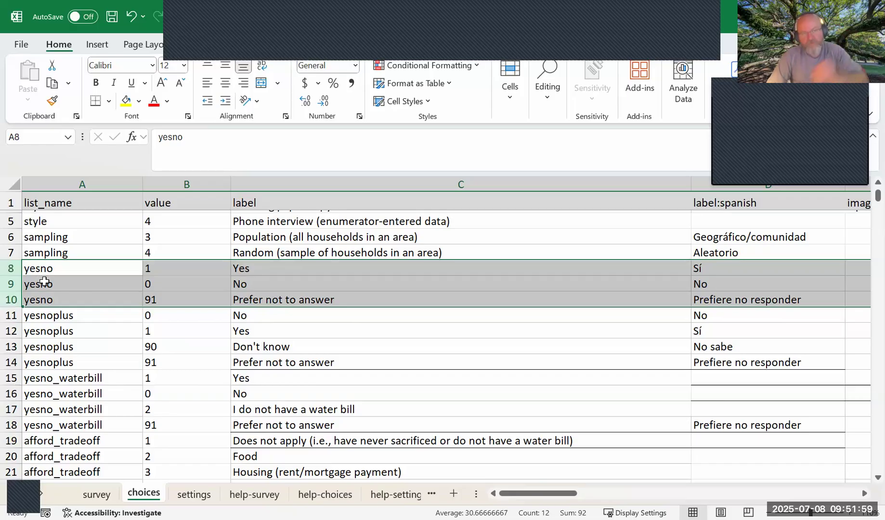
Return to the survey sheet and change the field type in A346 to select_one yesno.
{"action": "left_click", "coordinate": [96, 494]}
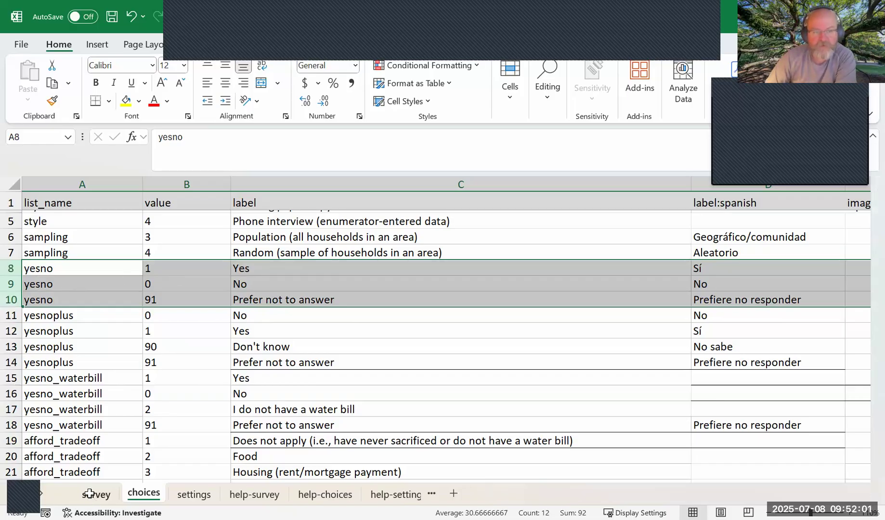
{"action": "double_click", "coordinate": [64, 368]}
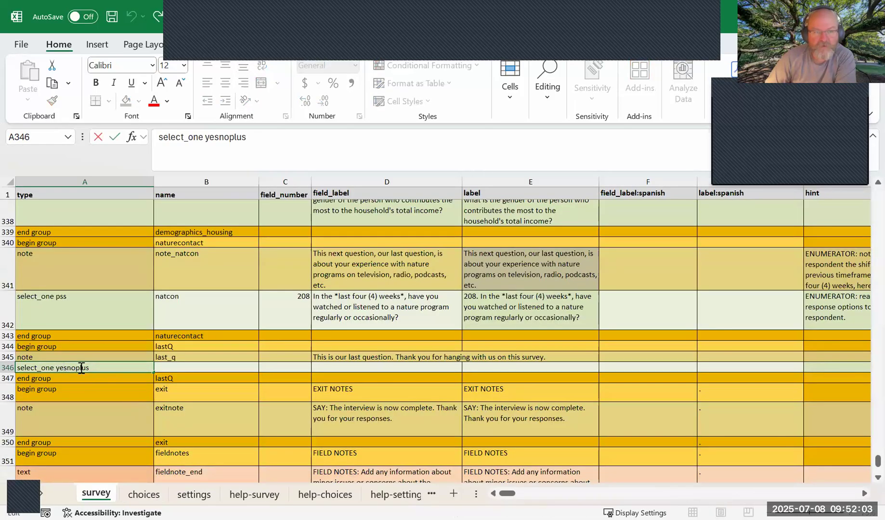
{"action": "key", "text": "Delete"}
{"action": "key", "text": "Delete"}
{"action": "key", "text": "Delete"}
{"action": "key", "text": "Delete"}
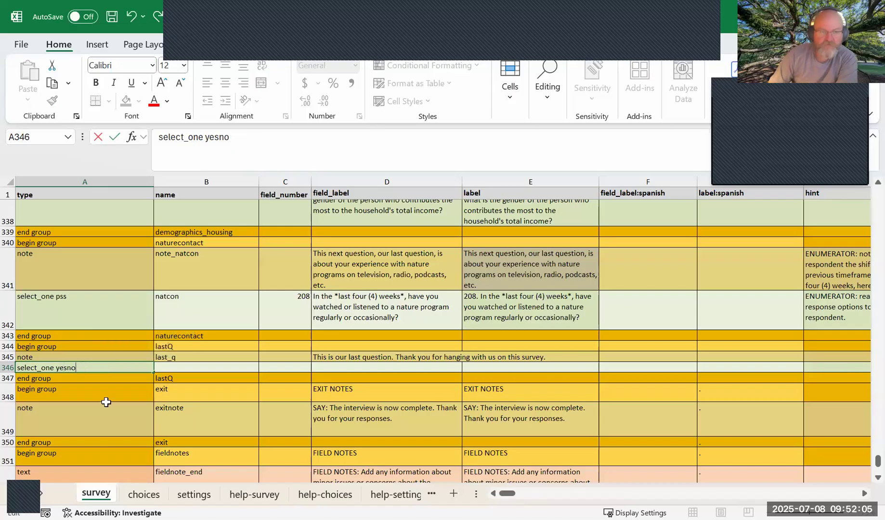
Name the select_one yesno field follow_up in B346.
{"action": "left_click", "coordinate": [169, 365]}
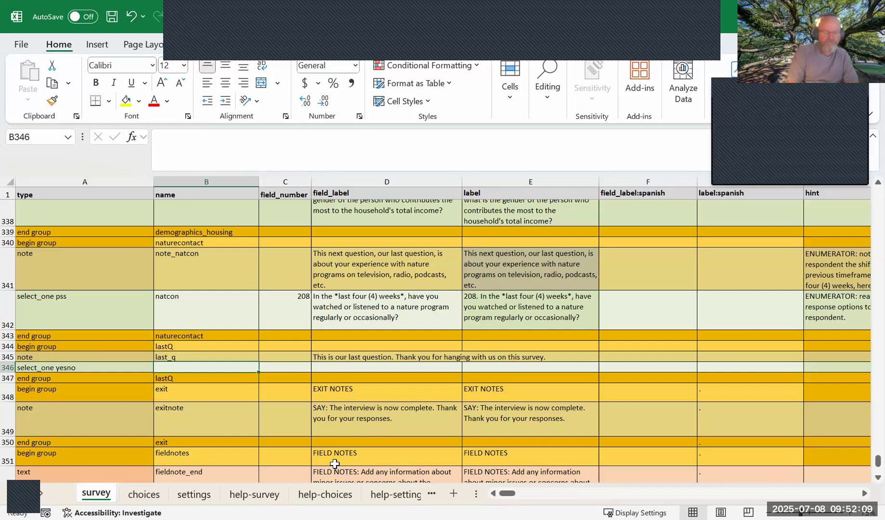
{"action": "type", "text": "follow"}
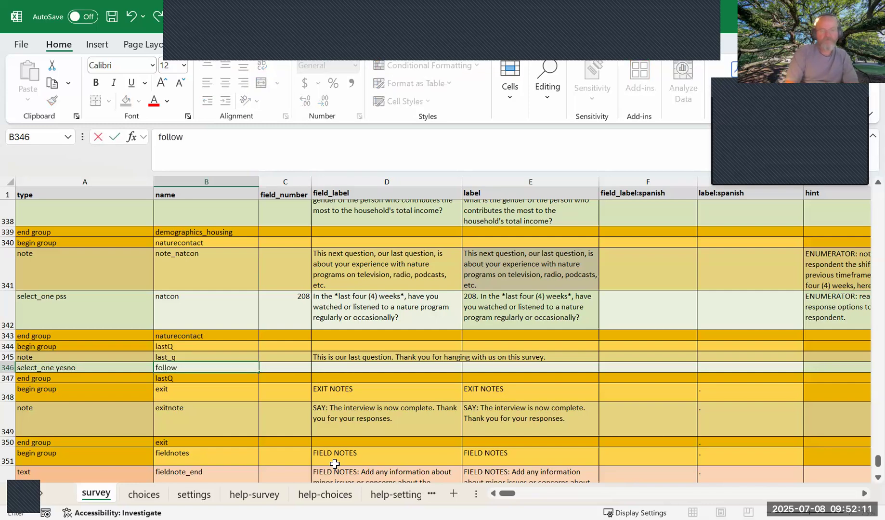
{"action": "type", "text": "_up"}
{"action": "key", "text": "Tab"}
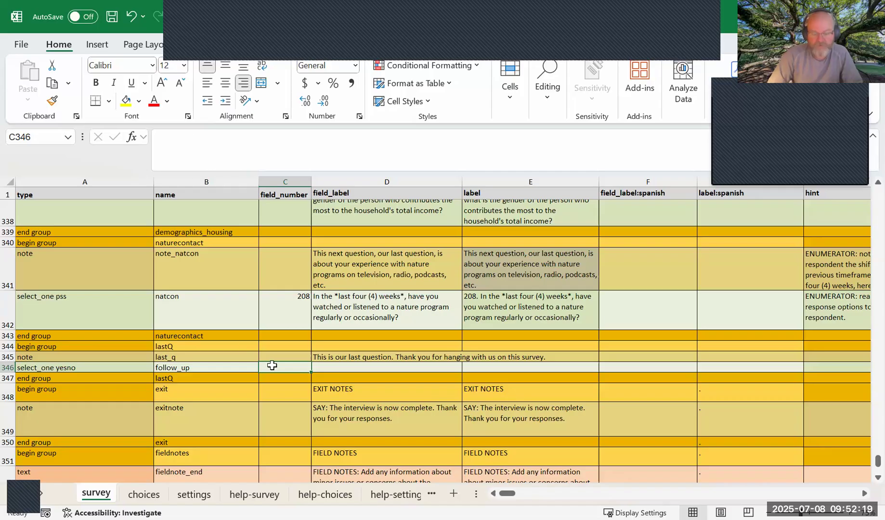
Number the follow_up field in C346 with the formula =C342+1, referencing the natcon question's number.
{"action": "type", "text": "="}
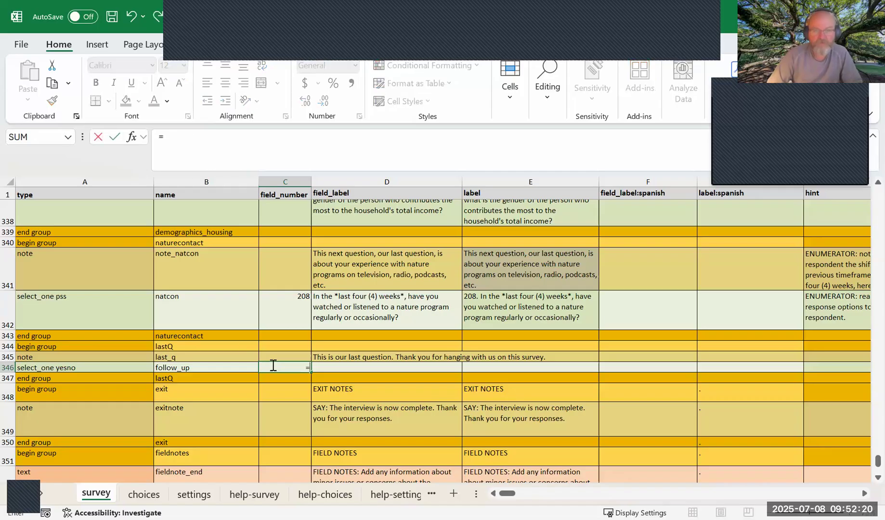
{"action": "left_click", "coordinate": [289, 311]}
{"action": "type", "text": "+1"}
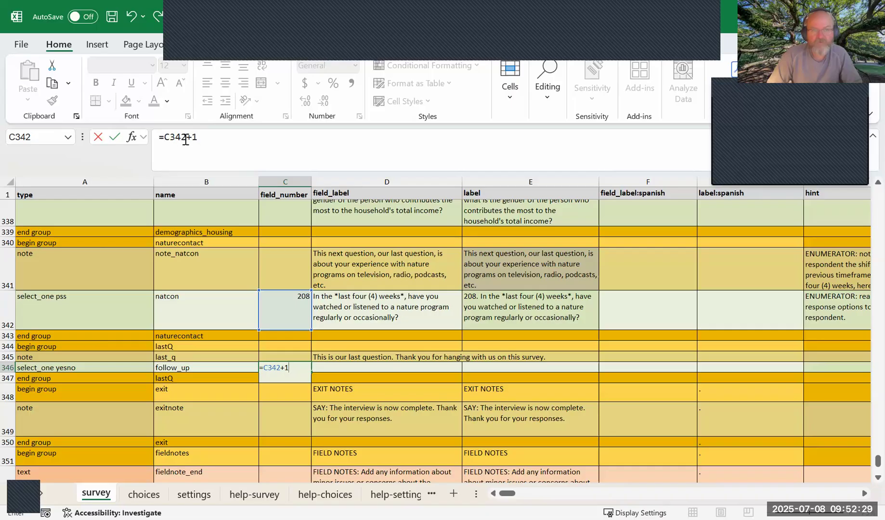
{"action": "key", "text": "Return"}
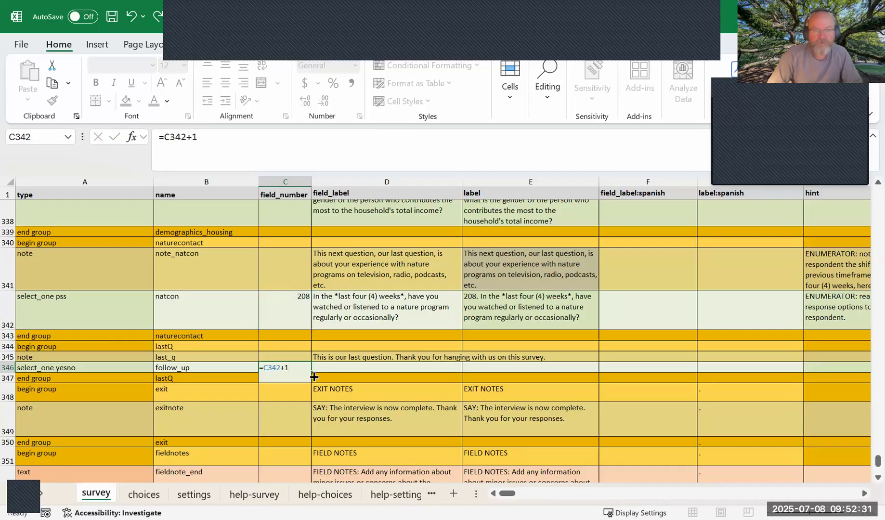
{"action": "left_click", "coordinate": [299, 368]}
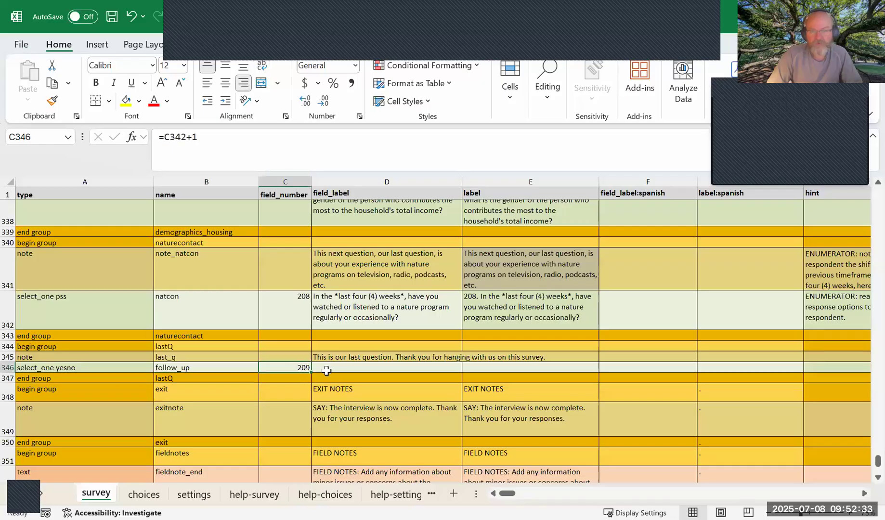
Enter "Would you like for us to follow up with you when the survey results are complete?" as the field_label in D346.
{"action": "left_click", "coordinate": [359, 368]}
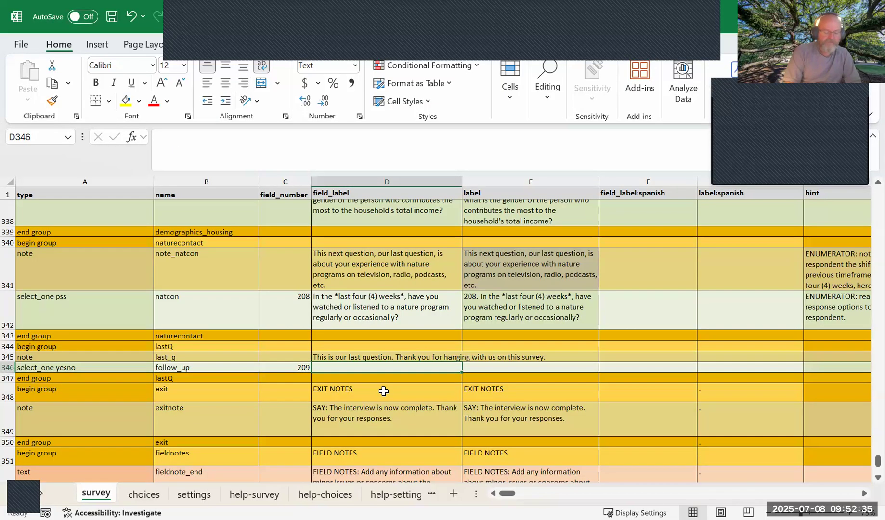
{"action": "type", "text": "Would you like for us to follow up with you"}
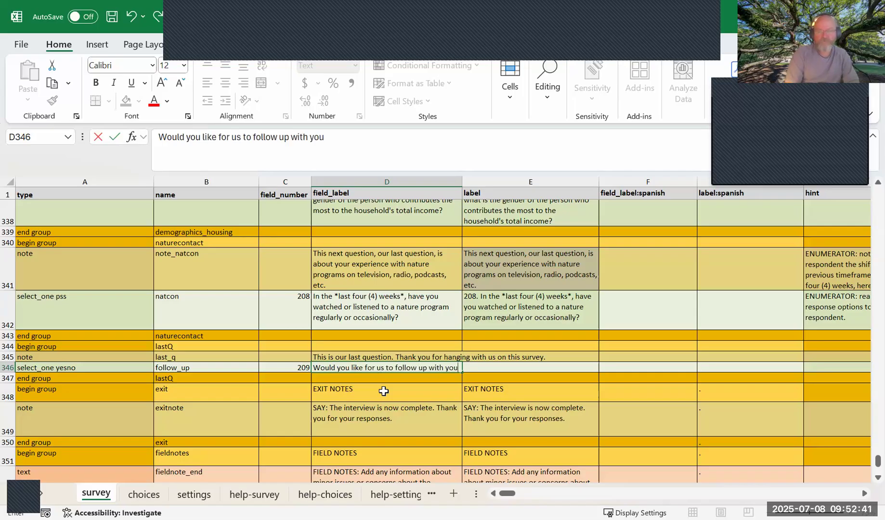
{"action": "type", "text": " when the survey results are complete?"}
{"action": "key", "text": "Tab"}
{"action": "key", "text": "Tab"}
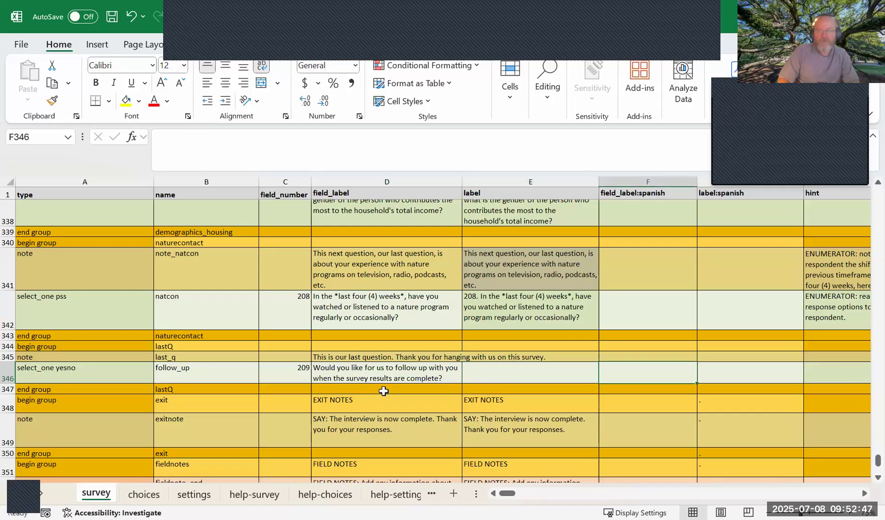
Copy the natcon question's label formula from E342 into E346 for the follow_up question.
{"action": "left_click", "coordinate": [480, 306]}
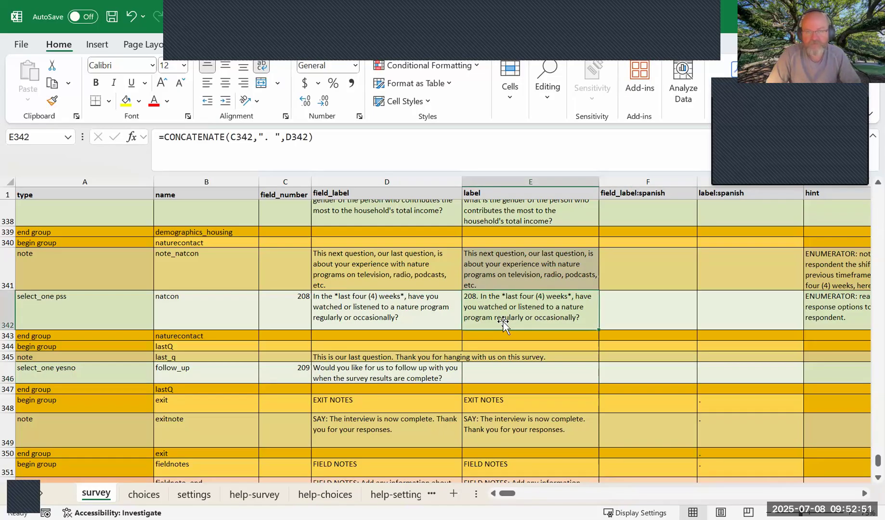
{"action": "scroll", "coordinate": [503, 325], "scroll_direction": "up", "scroll_amount": 2}
{"action": "scroll", "coordinate": [506, 333], "scroll_direction": "down", "scroll_amount": 2}
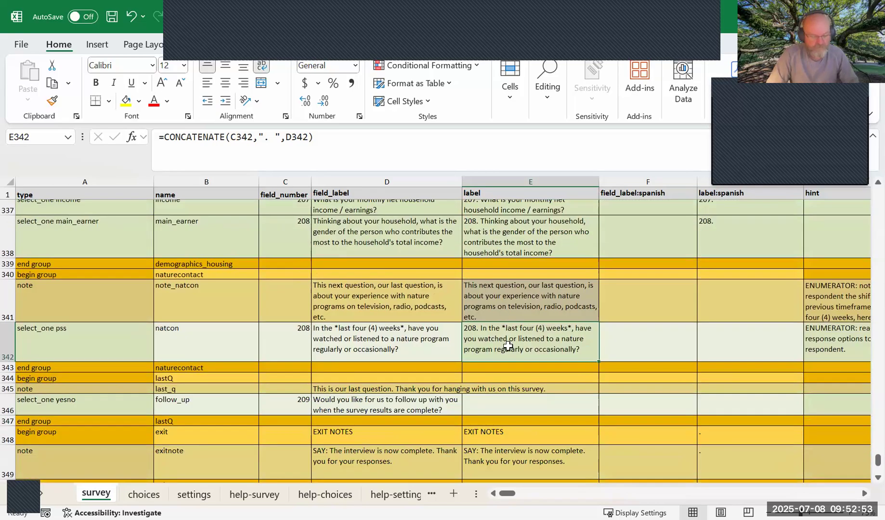
{"action": "key", "text": "ctrl+c"}
{"action": "left_click", "coordinate": [510, 404]}
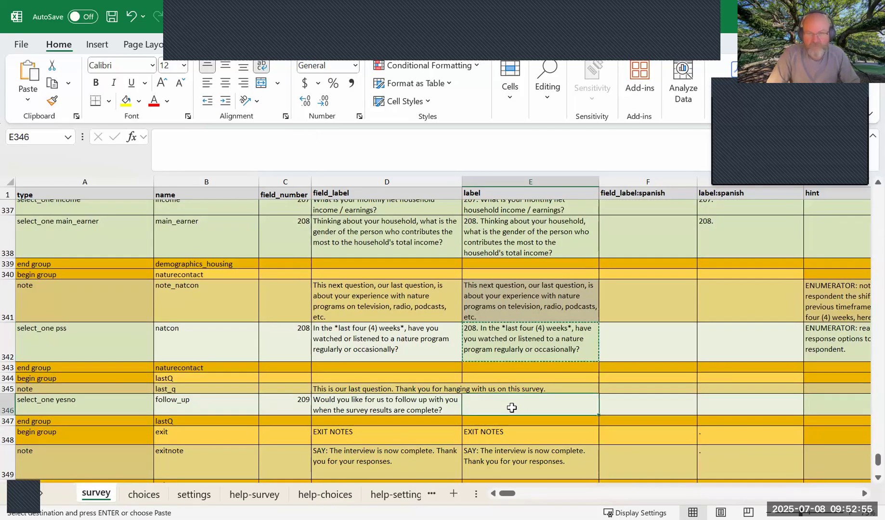
{"action": "key", "text": "ctrl+v"}
{"action": "left_click", "coordinate": [273, 405]}
{"action": "left_click", "coordinate": [434, 407]}
{"action": "left_click", "coordinate": [514, 413]}
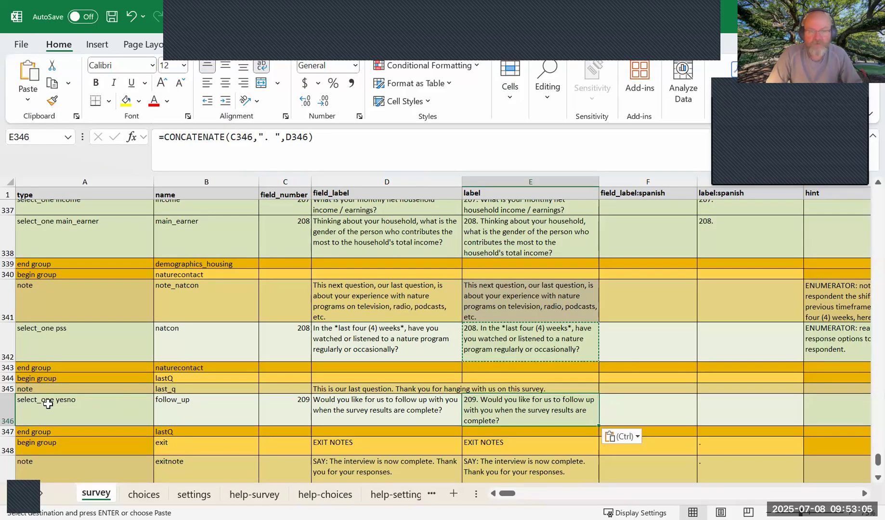
{"action": "left_click_drag", "start_coordinate": [7, 378], "coordinate": [5, 435]}
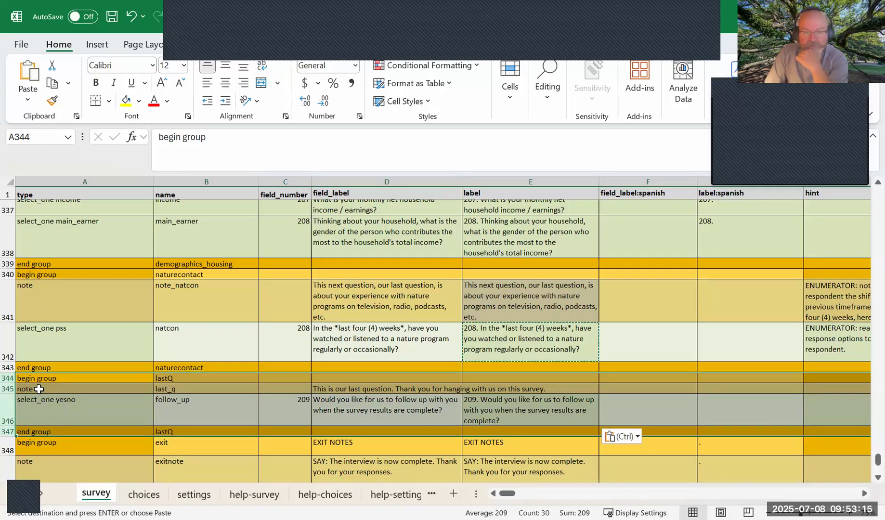
Copy the note_natcon label formula from E341 into E345 for the last_q note.
{"action": "left_click", "coordinate": [387, 392]}
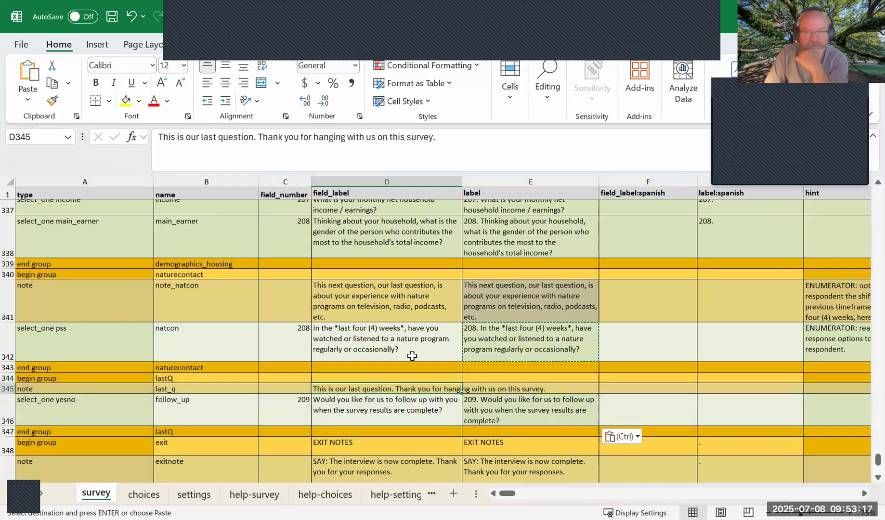
{"action": "left_click", "coordinate": [479, 303]}
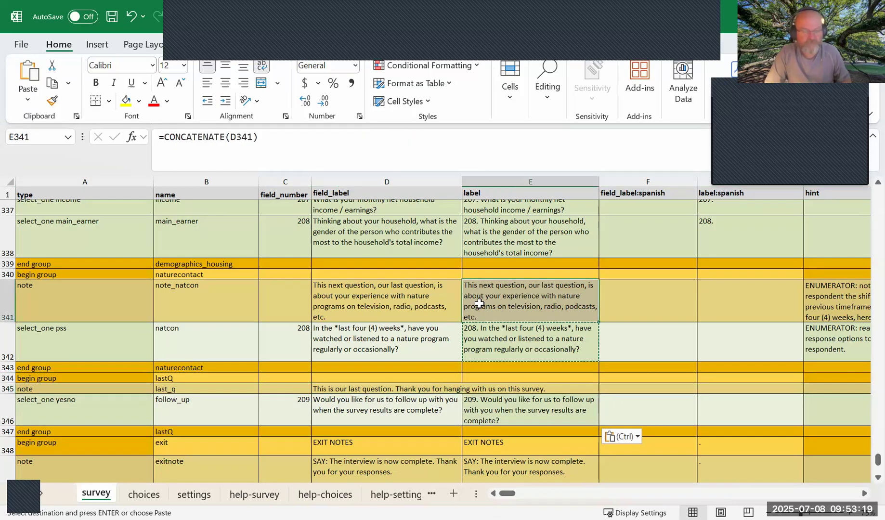
{"action": "key", "text": "ctrl+c"}
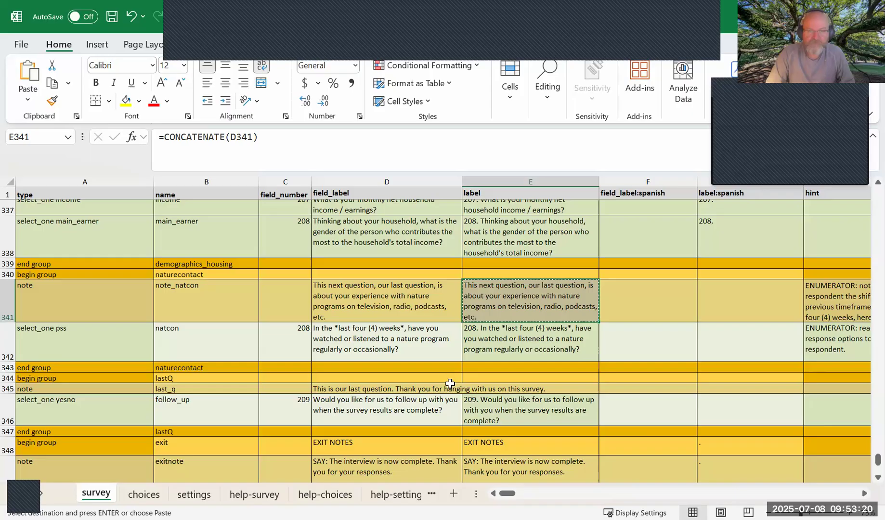
{"action": "left_click", "coordinate": [485, 388]}
{"action": "key", "text": "ctrl+v"}
{"action": "key", "text": "Left"}
{"action": "left_click", "coordinate": [524, 391]}
{"action": "left_click", "coordinate": [429, 397]}
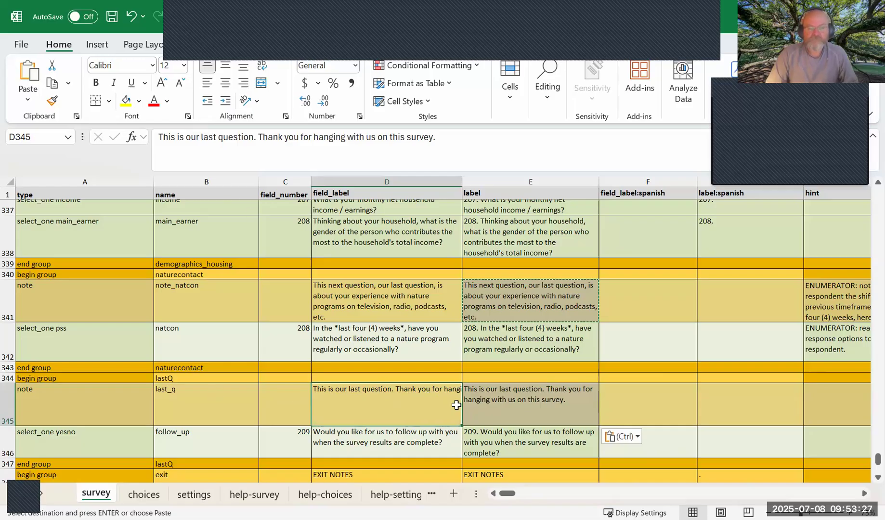
{"action": "left_click", "coordinate": [503, 390]}
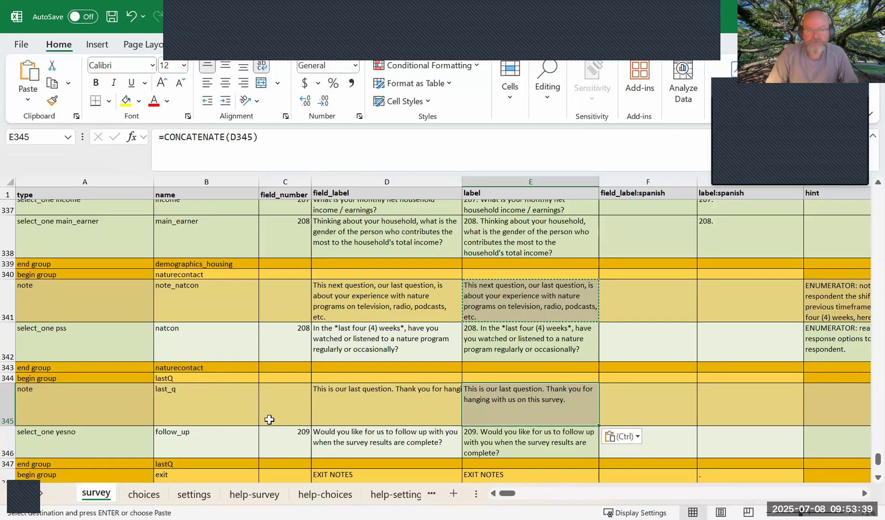
{"action": "left_click", "coordinate": [188, 440]}
{"action": "left_click", "coordinate": [410, 443]}
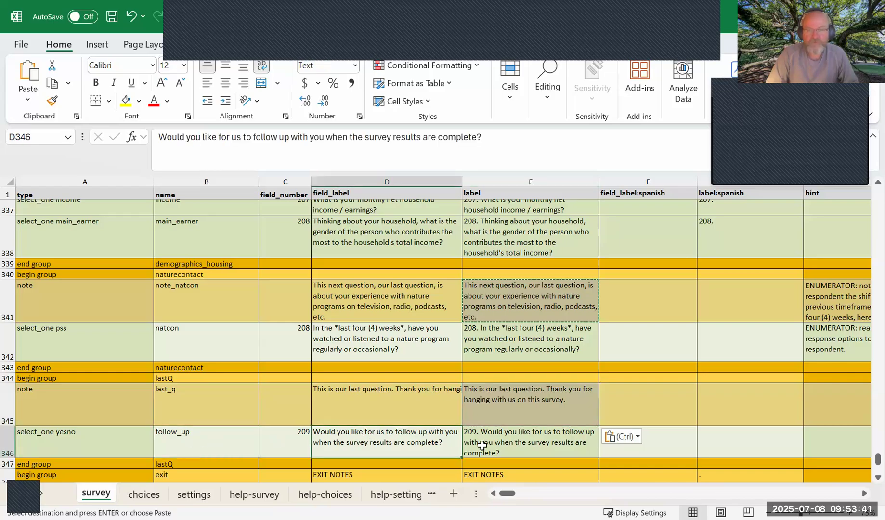
{"action": "left_click", "coordinate": [482, 446]}
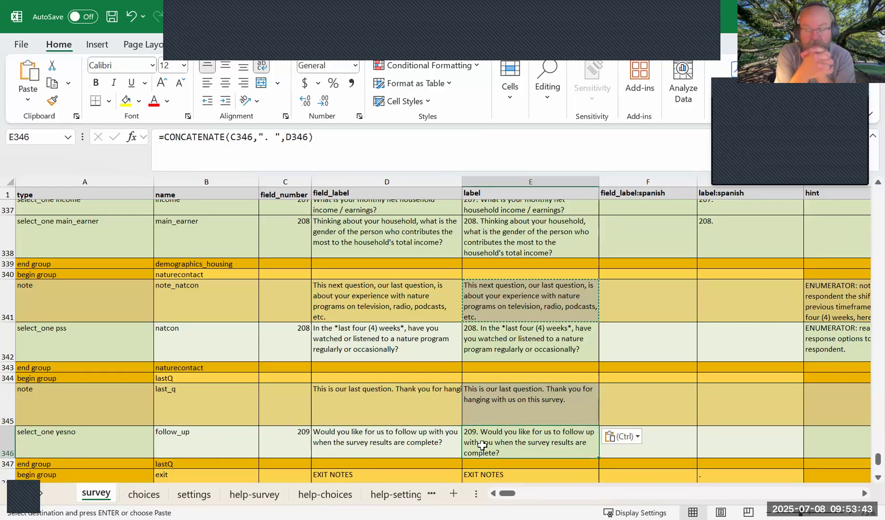
Insert a row above the lastQ end group and set its field type to text.
{"action": "left_click", "coordinate": [9, 464]}
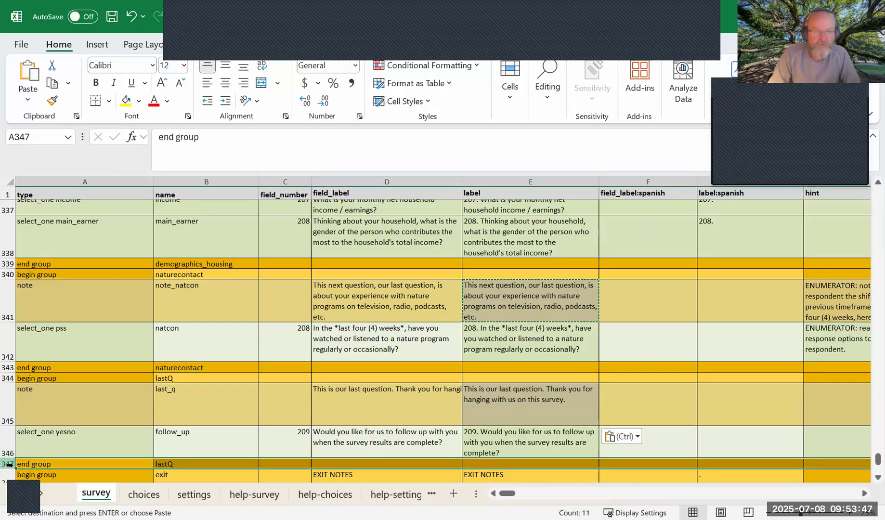
{"action": "right_click", "coordinate": [9, 465]}
{"action": "left_click", "coordinate": [47, 331]}
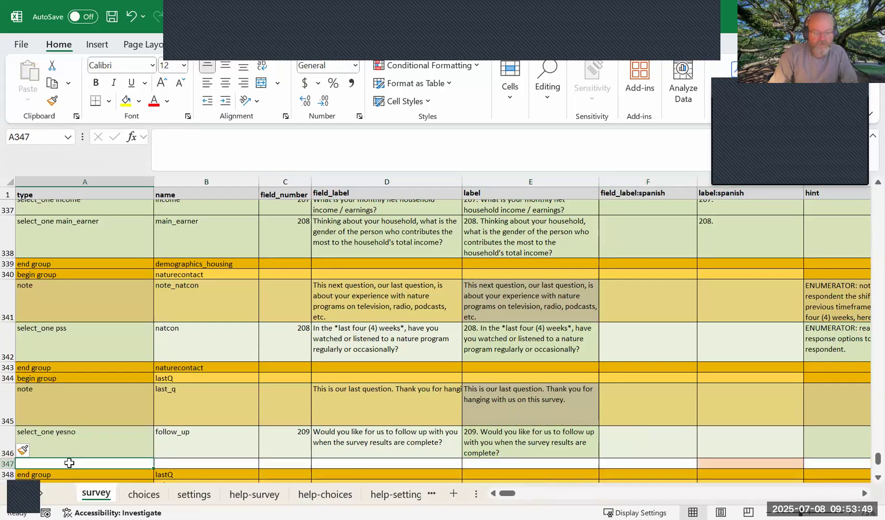
{"action": "type", "text": "text"}
{"action": "key", "text": "Tab"}
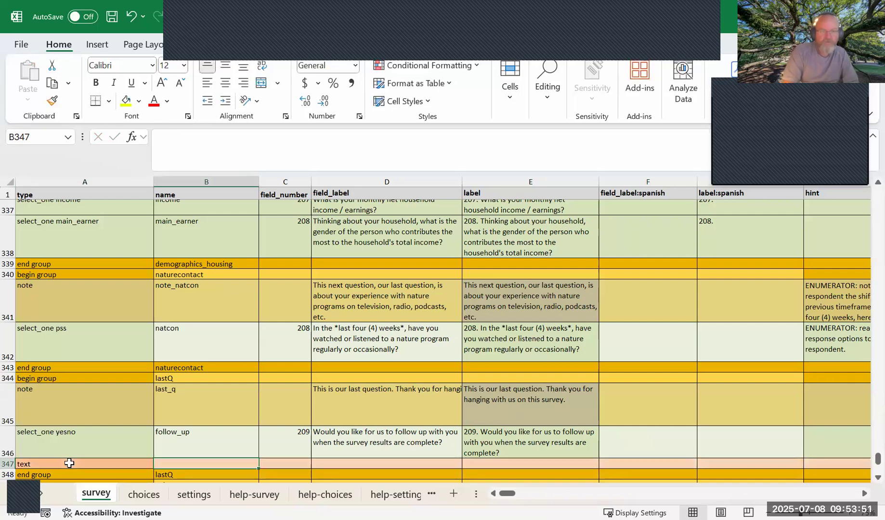
Name the text field followup_anythingelse in B347.
{"action": "type", "text": "follow_up"}
{"action": "key", "text": "BackSpace"}
{"action": "key", "text": "BackSpace"}
{"action": "type", "text": "up_other"}
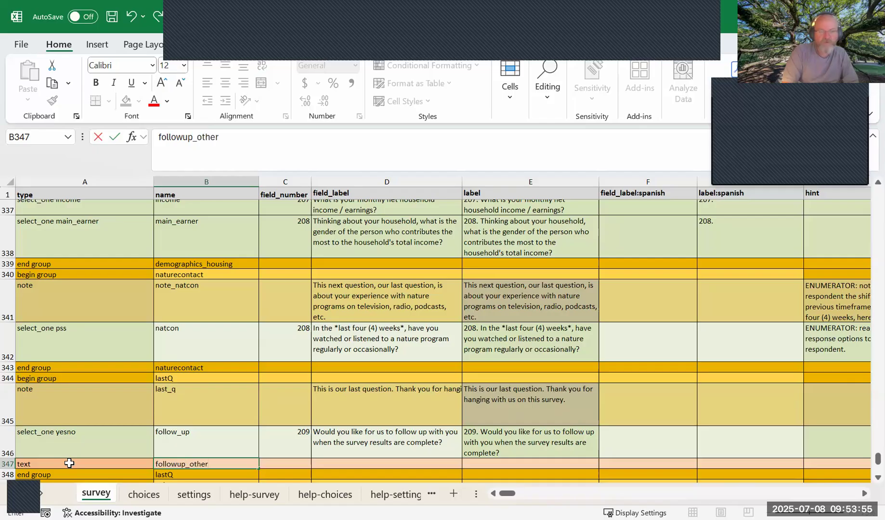
{"action": "type", "text": "nythingelse"}
{"action": "key", "text": "Tab"}
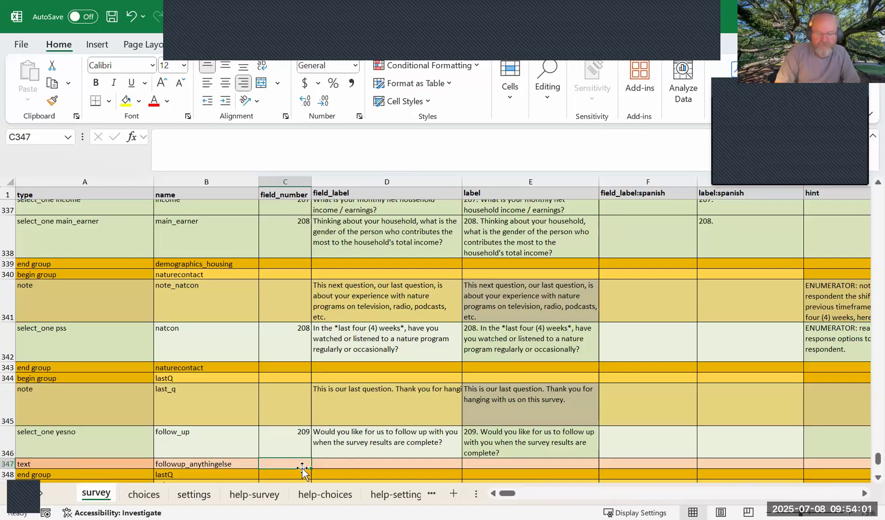
Number the followup_anythingelse field in C347 with the formula =C346+1.
{"action": "type", "text": "="}
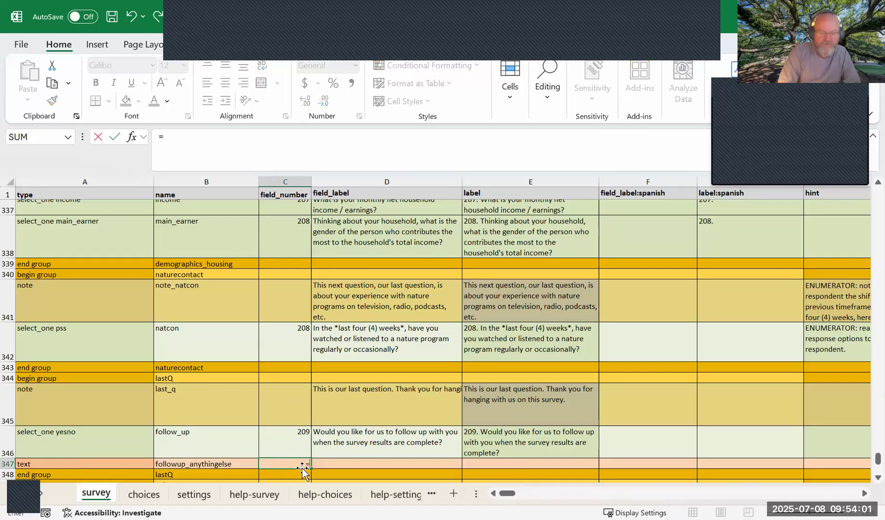
{"action": "left_click", "coordinate": [295, 441]}
{"action": "type", "text": "+1"}
{"action": "key", "text": "Return"}
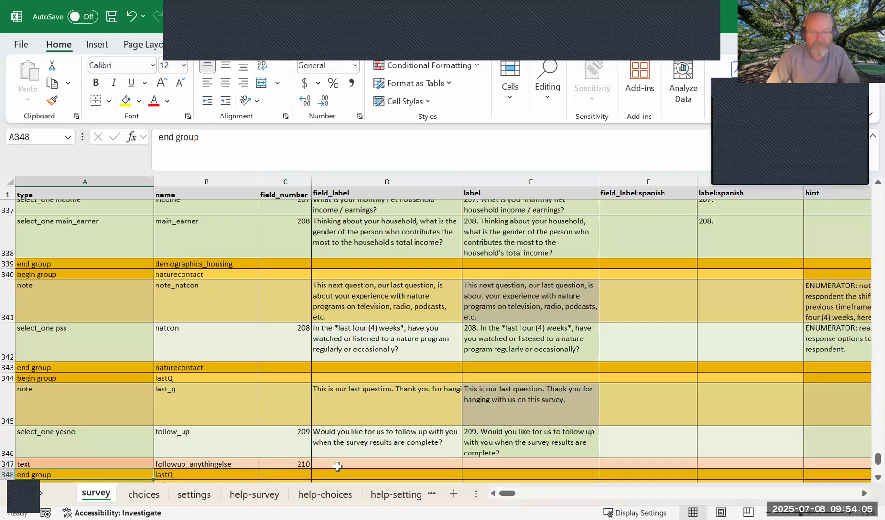
Enter "Is there anything else you want to share with us before we complete the survey?" as the field_label in D347.
{"action": "left_click", "coordinate": [349, 464]}
{"action": "type", "text": "Is"}
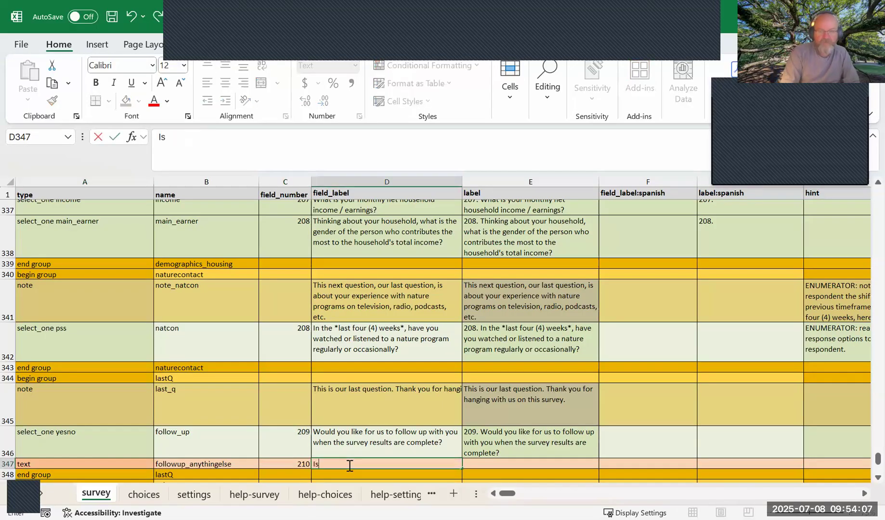
{"action": "type", "text": " there anything else you wan"}
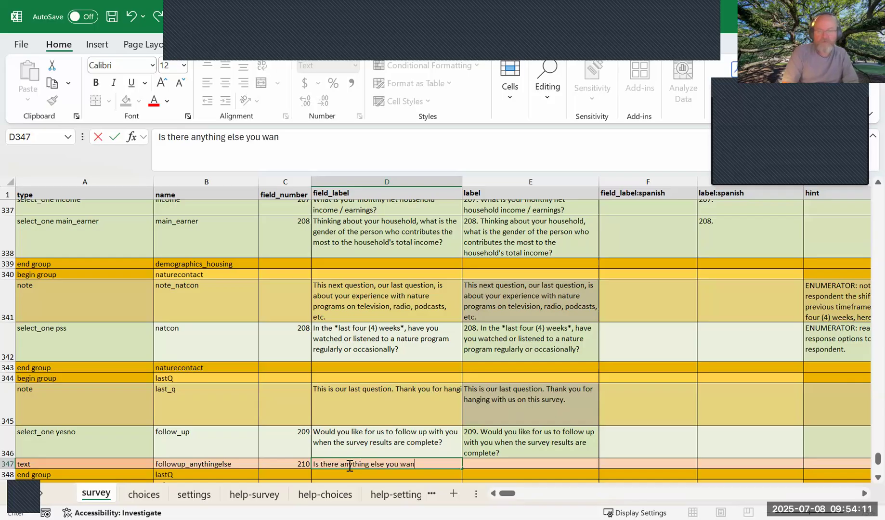
{"action": "type", "text": "t to share with"}
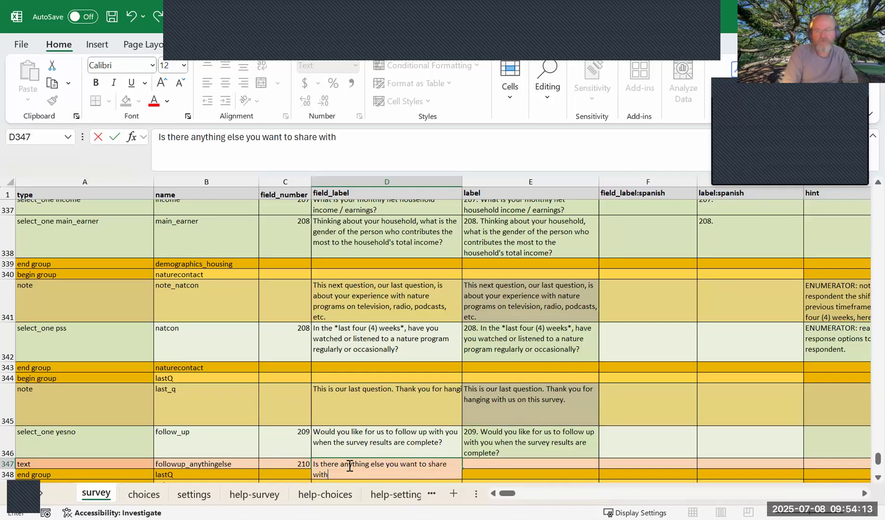
{"action": "type", "text": " us before we comp"}
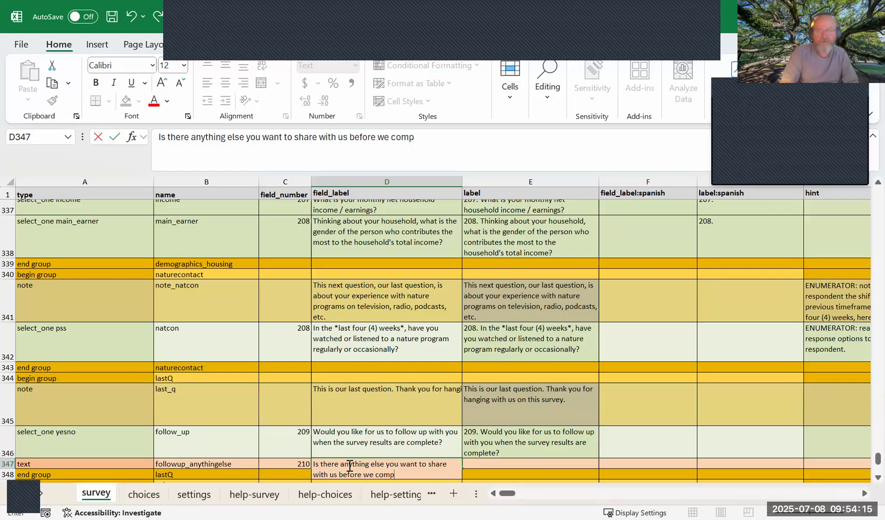
{"action": "type", "text": "lete the survey?"}
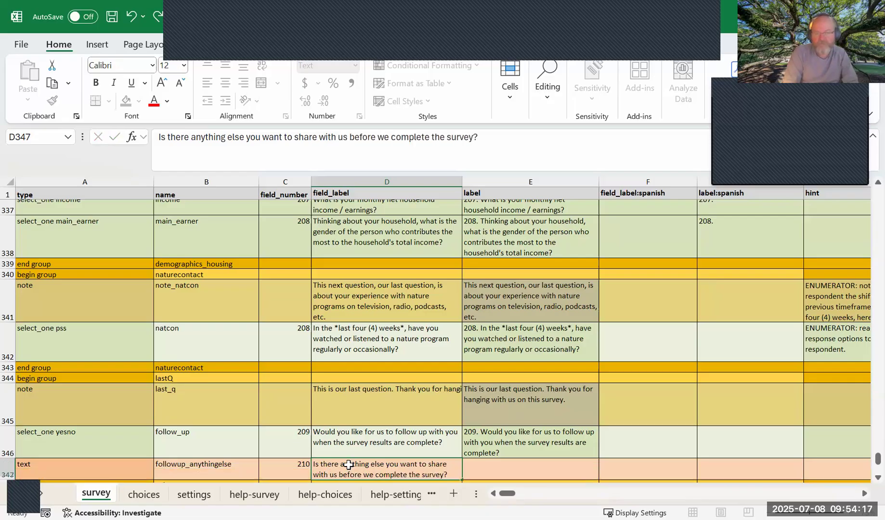
{"action": "key", "text": "Tab"}
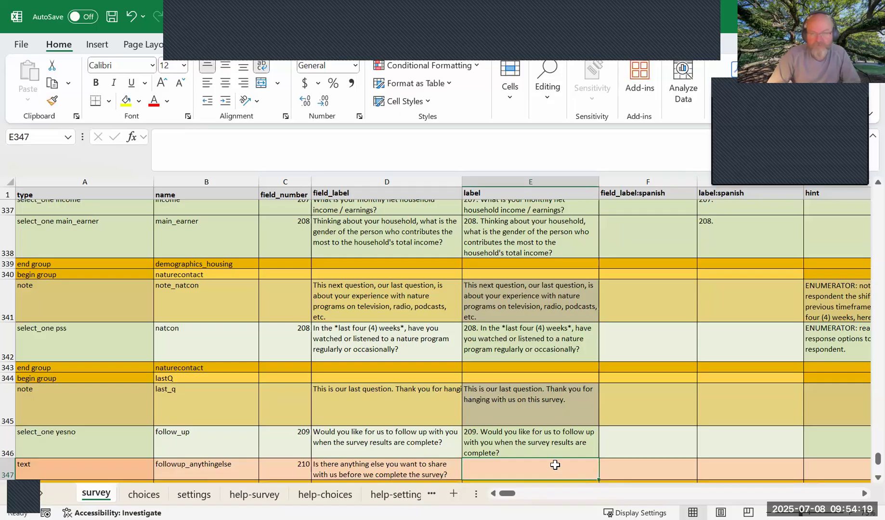
Copy the follow_up label formula from E346 into E347 for the followup_anythingelse question.
{"action": "left_click", "coordinate": [541, 438]}
{"action": "key", "text": "ctrl+c"}
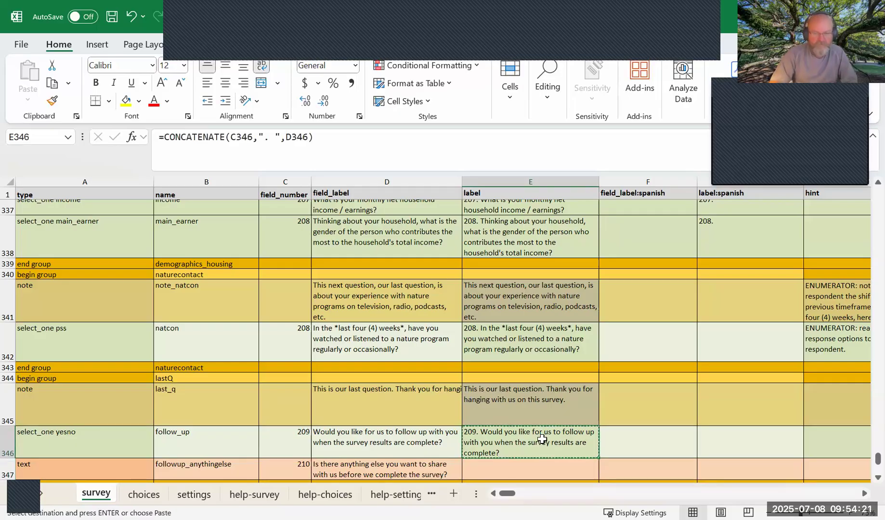
{"action": "key", "text": "Down"}
{"action": "key", "text": "ctrl+v"}
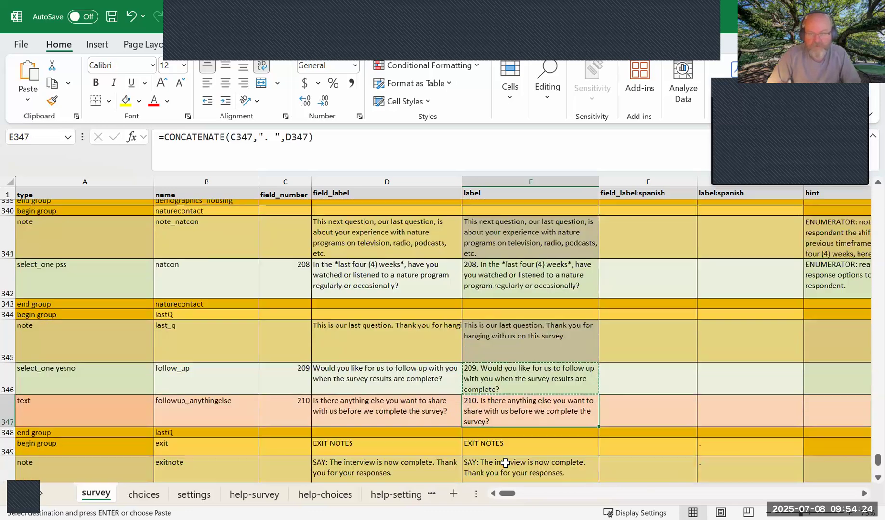
{"action": "scroll", "coordinate": [501, 462], "scroll_direction": "down", "scroll_amount": 2}
{"action": "left_click", "coordinate": [394, 411]}
{"action": "left_click", "coordinate": [497, 413]}
{"action": "left_click", "coordinate": [92, 408]}
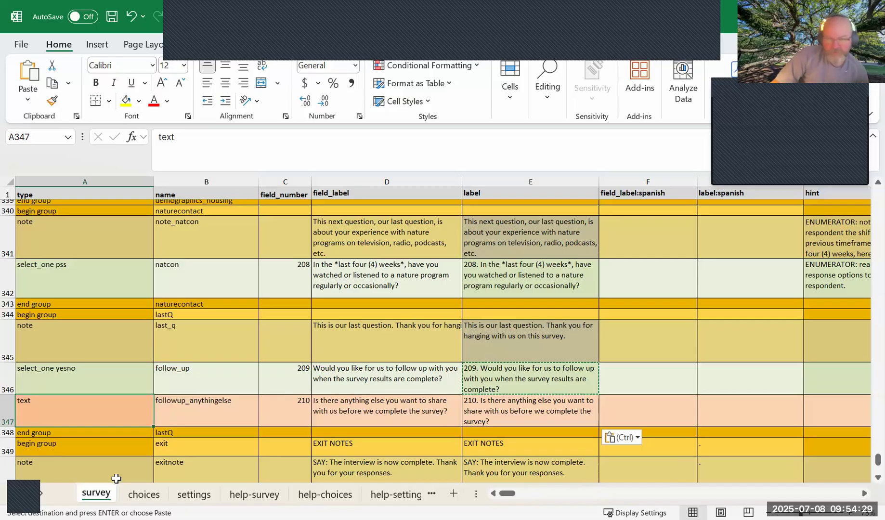
Insert another row above the lastQ end group and define it as an integer field named phone_num.
{"action": "left_click", "coordinate": [9, 432]}
{"action": "right_click", "coordinate": [9, 432]}
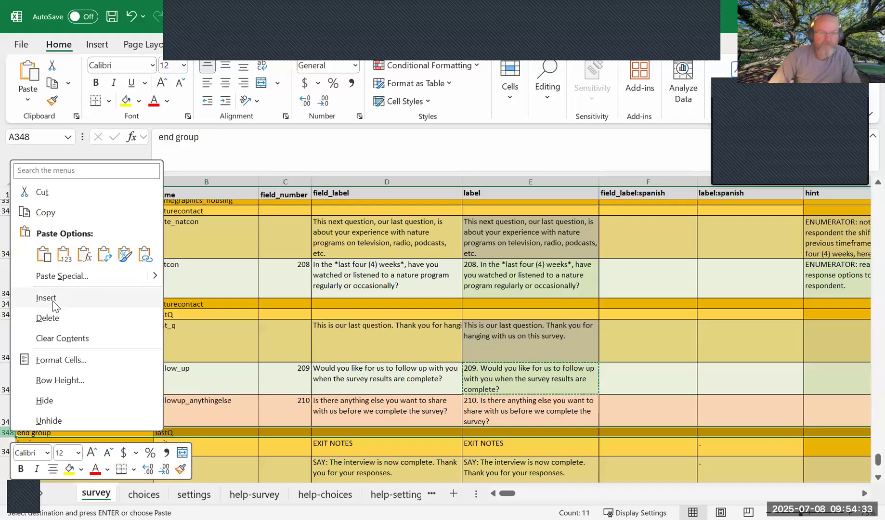
{"action": "left_click", "coordinate": [48, 299]}
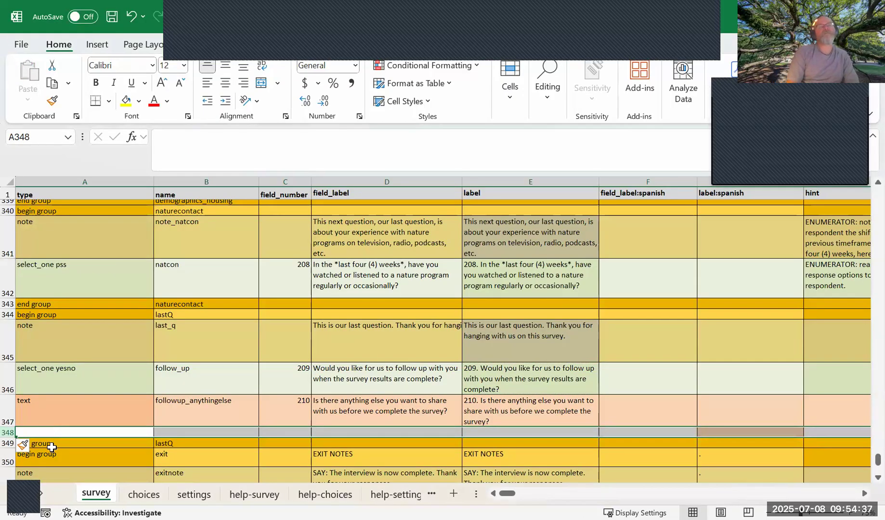
{"action": "type", "text": "integer"}
{"action": "key", "text": "Tab"}
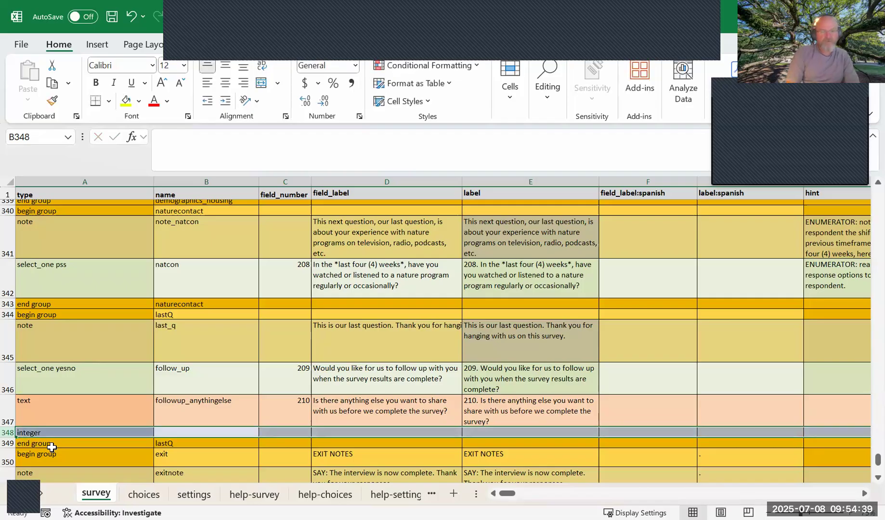
{"action": "type", "text": "phone_num"}
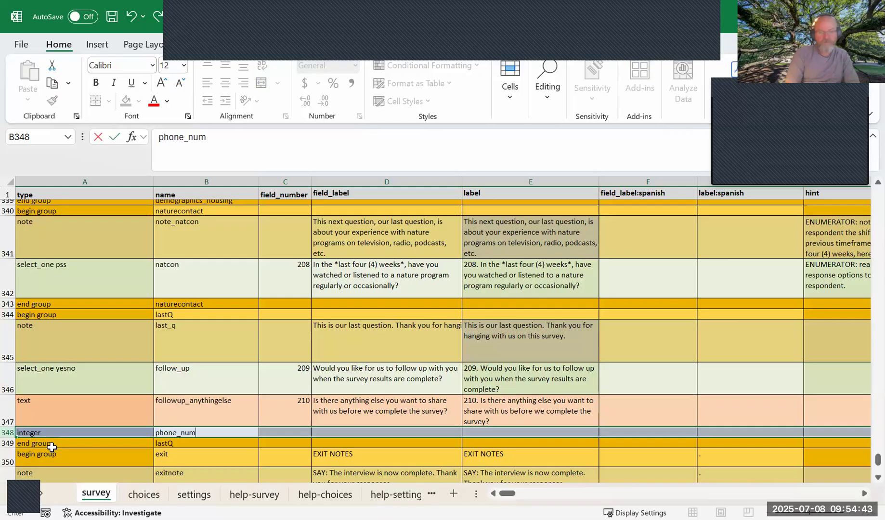
{"action": "key", "text": "Tab"}
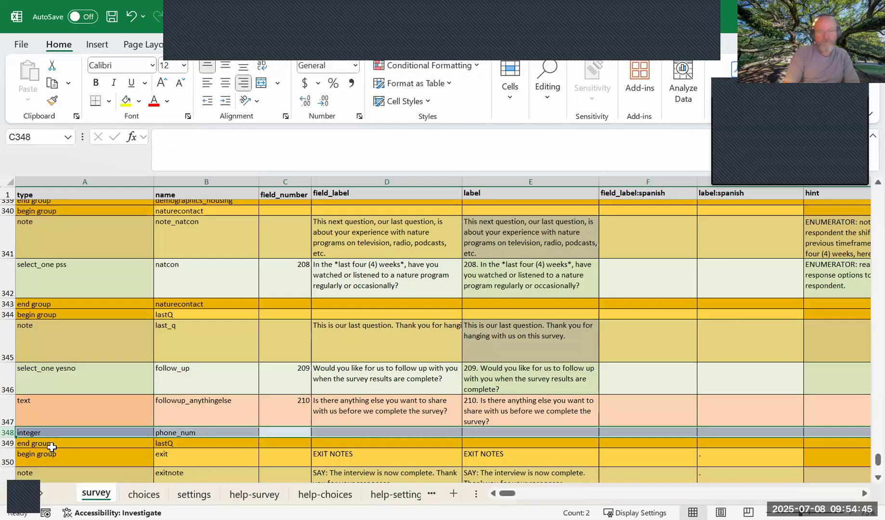
Number the phone_num field in C348 with the formula =C347+1.
{"action": "type", "text": "="}
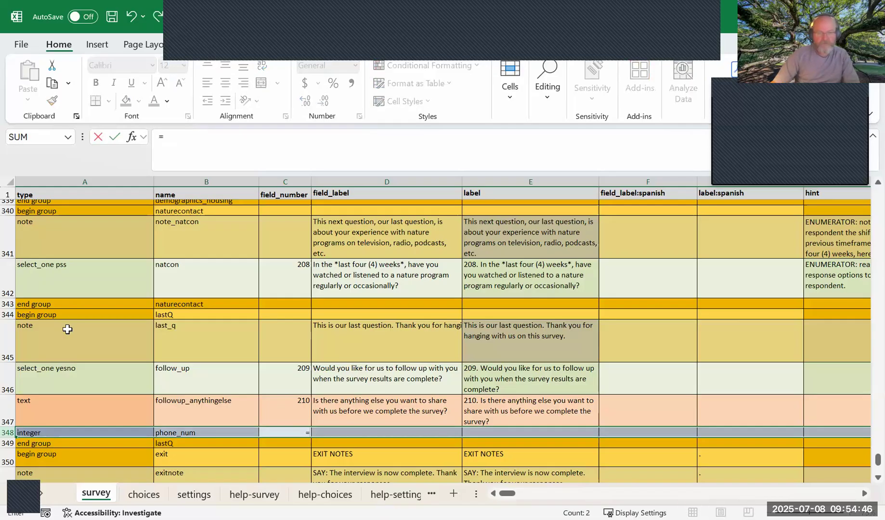
{"action": "left_click", "coordinate": [303, 415]}
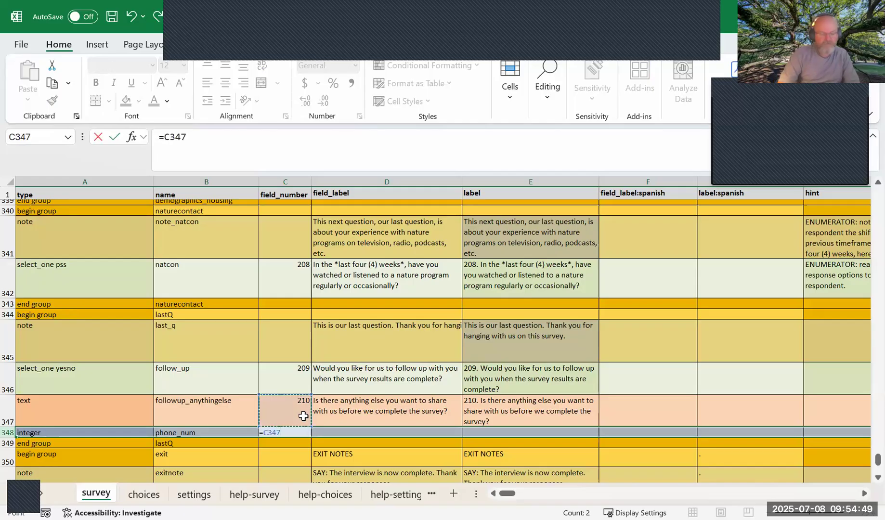
{"action": "type", "text": "+1"}
{"action": "key", "text": "Tab"}
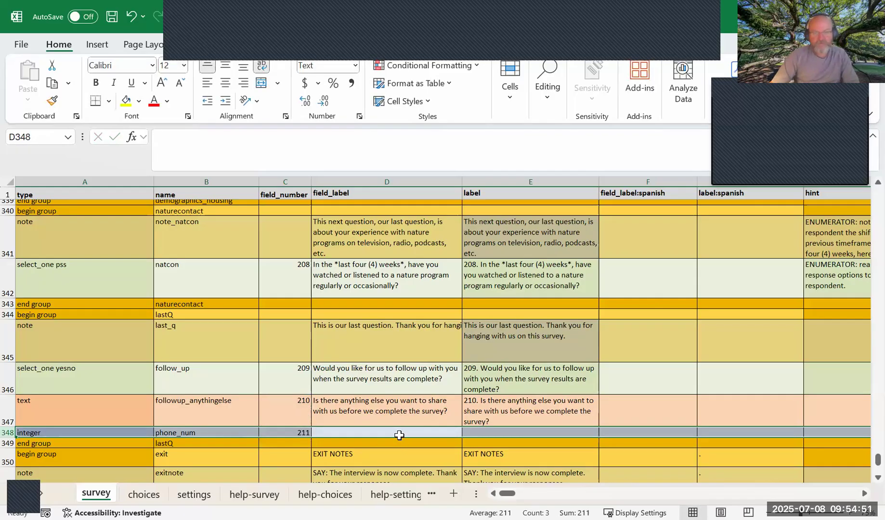
Enter "What phone number would you like us to follow up with you" as the field_label in D348.
{"action": "left_click", "coordinate": [396, 433]}
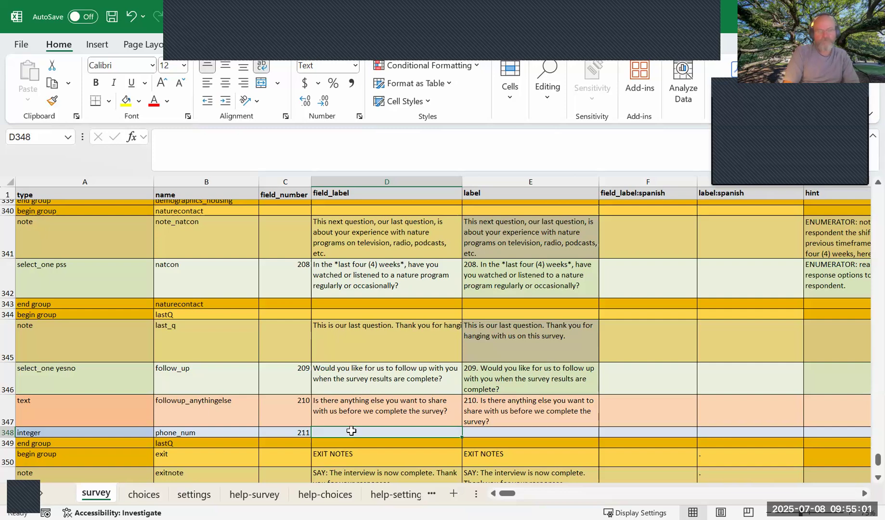
{"action": "type", "text": "at"}
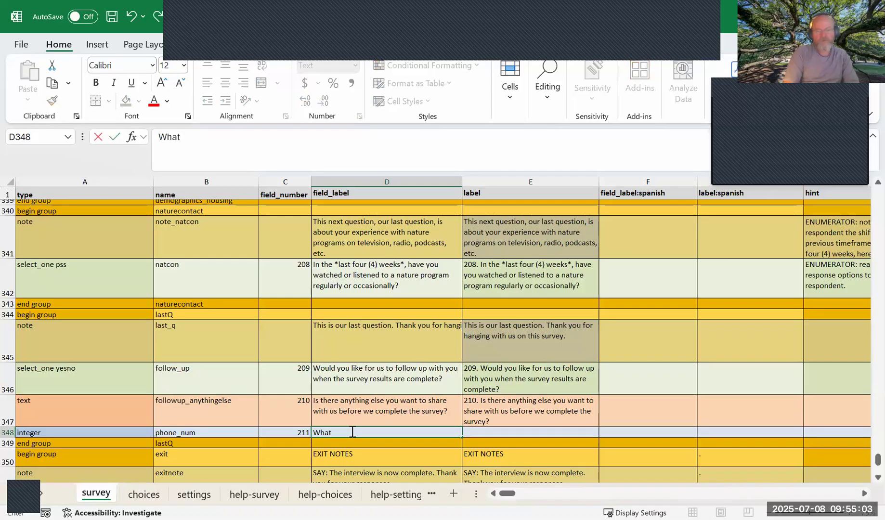
{"action": "type", "text": " phone number wo"}
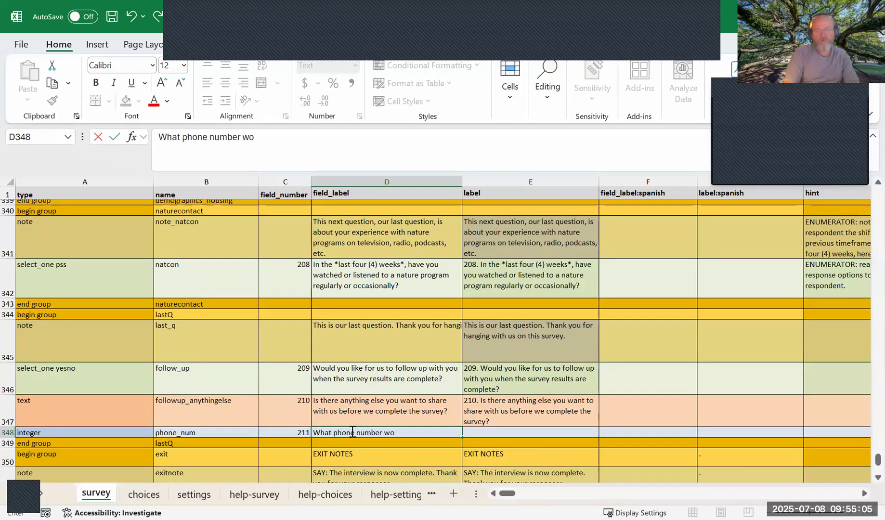
{"action": "type", "text": "uld you like us to fol"}
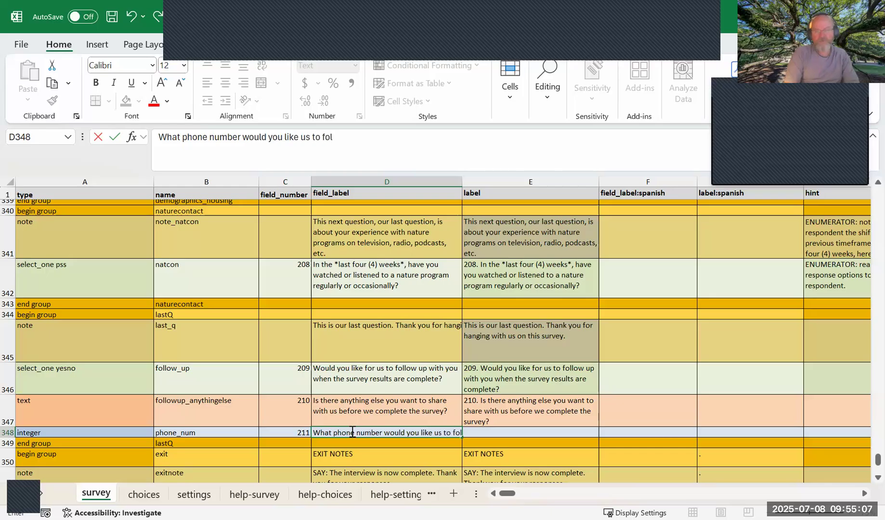
{"action": "type", "text": "low up with you"}
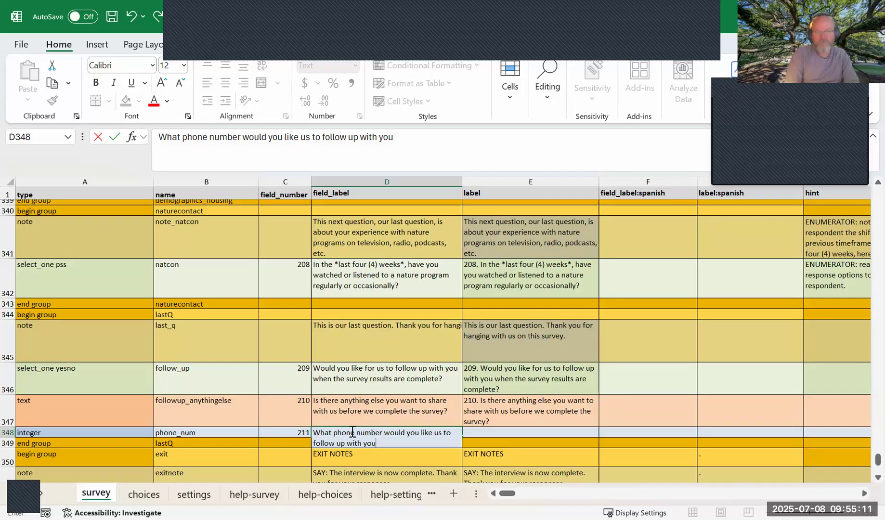
{"action": "key", "text": "Up"}
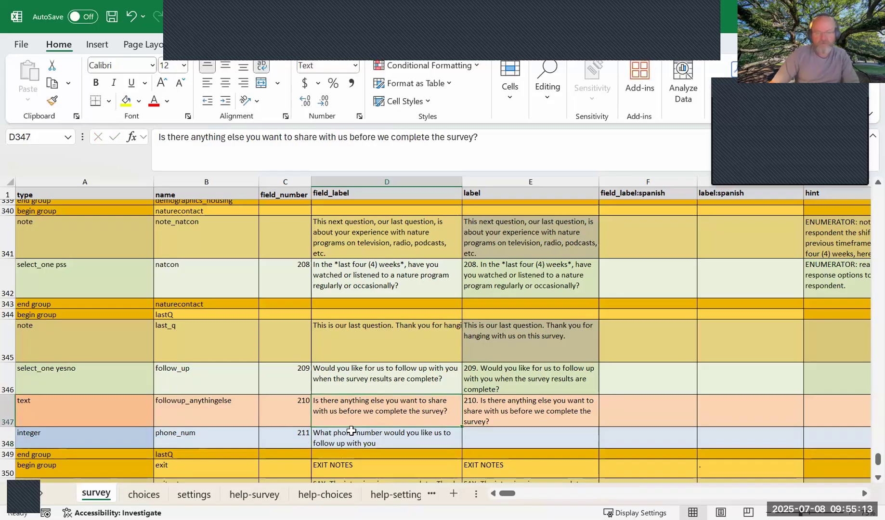
Reword the field_label in D348 as "What is the phone number would you like for us to follow up with you about the survey results.".
{"action": "left_click", "coordinate": [336, 429]}
{"action": "double_click", "coordinate": [336, 432]}
{"action": "type", "text": "is the"}
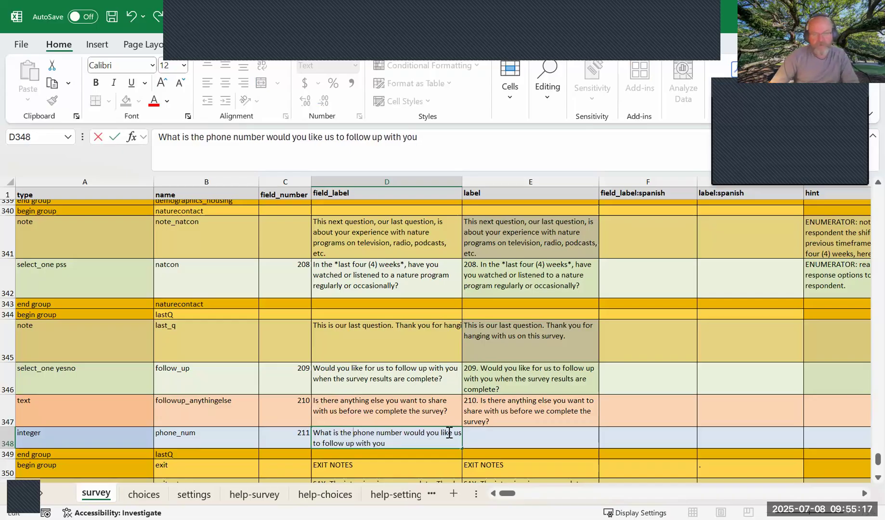
{"action": "left_click", "coordinate": [453, 433]}
{"action": "type", "text": "for"}
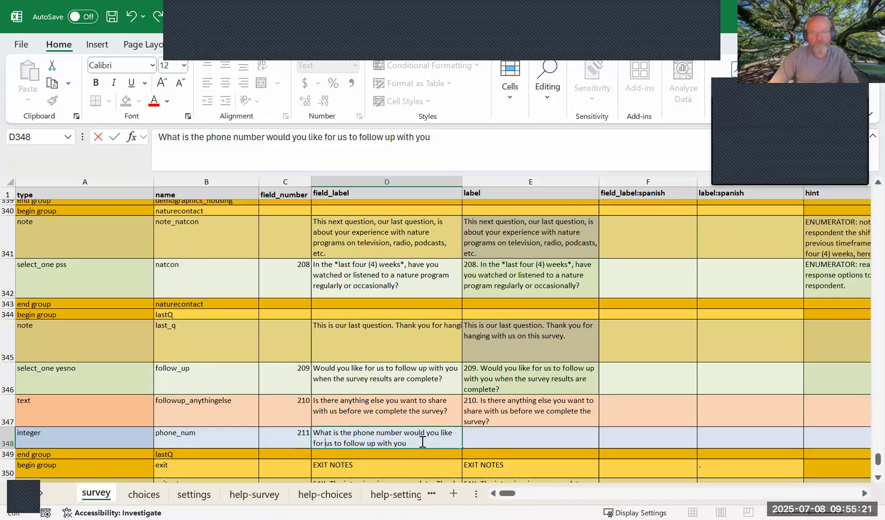
{"action": "left_click", "coordinate": [423, 442]}
{"action": "type", "text": "a"}
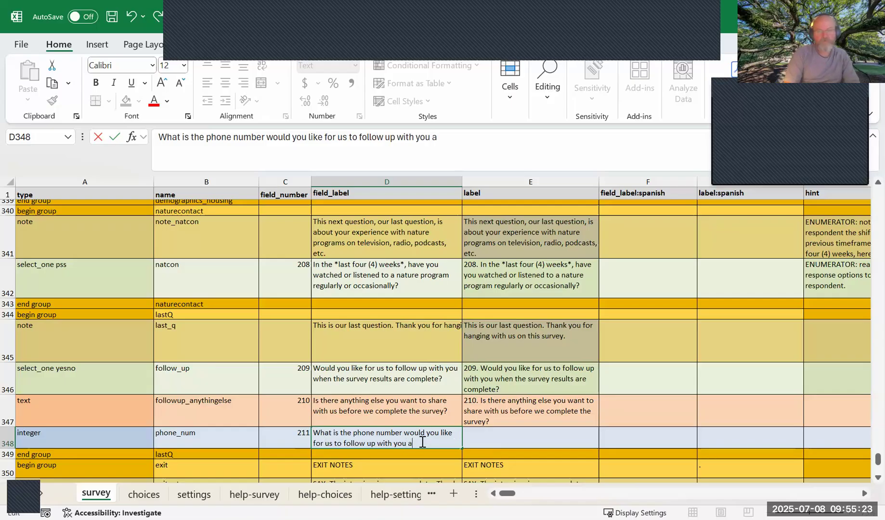
{"action": "type", "text": "bout the survey results."}
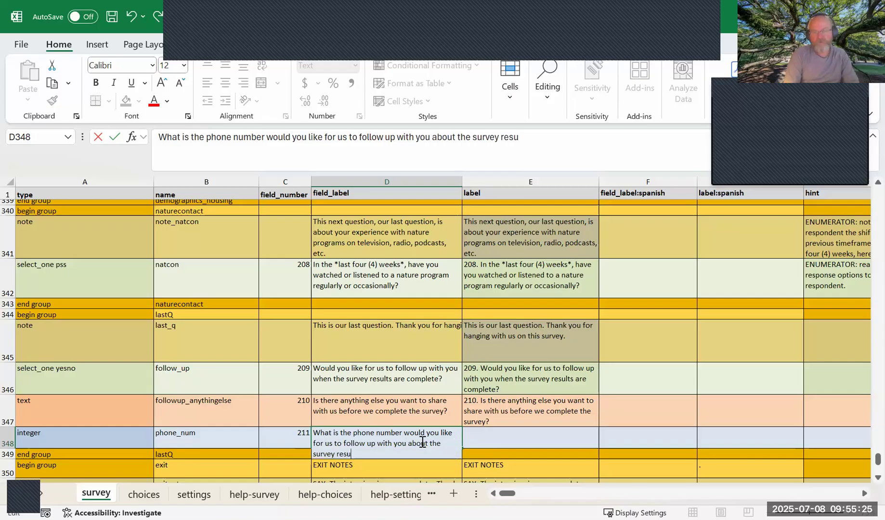
{"action": "key", "text": "Tab"}
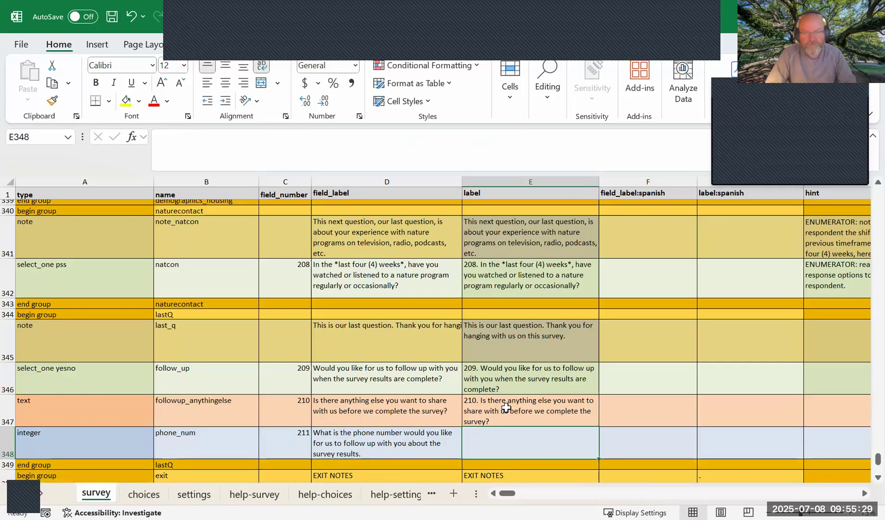
Copy the followup_anythingelse label formula from E347 into E348 for the phone_num question.
{"action": "left_click", "coordinate": [505, 417]}
{"action": "key", "text": "ctrl+c"}
{"action": "left_click", "coordinate": [513, 442]}
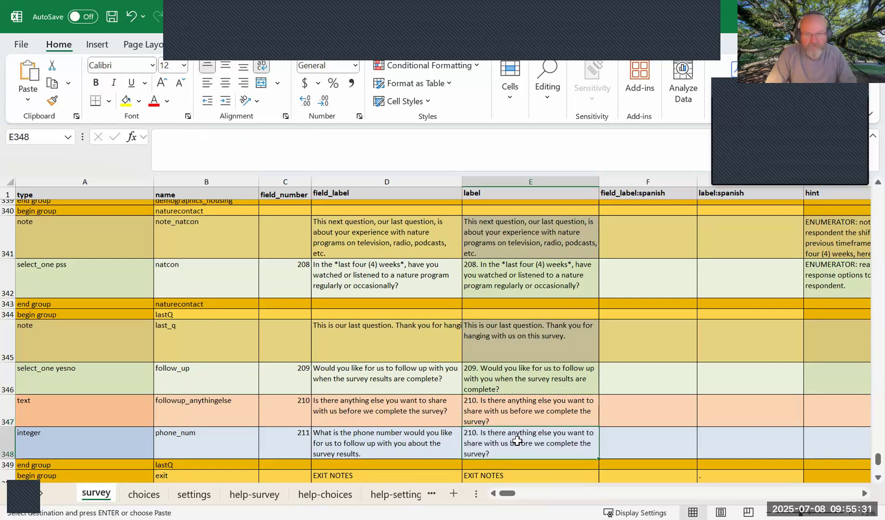
{"action": "key", "text": "ctrl+v"}
{"action": "left_click", "coordinate": [426, 436]}
{"action": "left_click", "coordinate": [532, 441]}
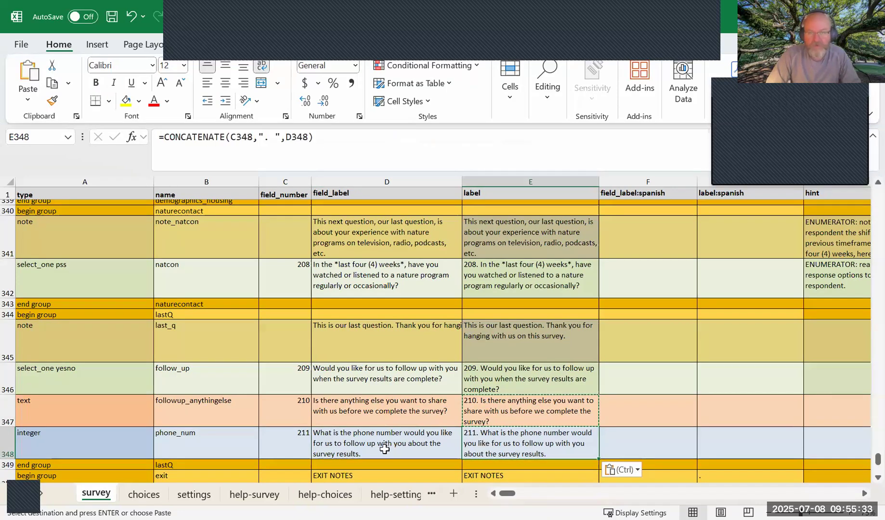
{"action": "left_click", "coordinate": [384, 448]}
{"action": "left_click", "coordinate": [34, 436]}
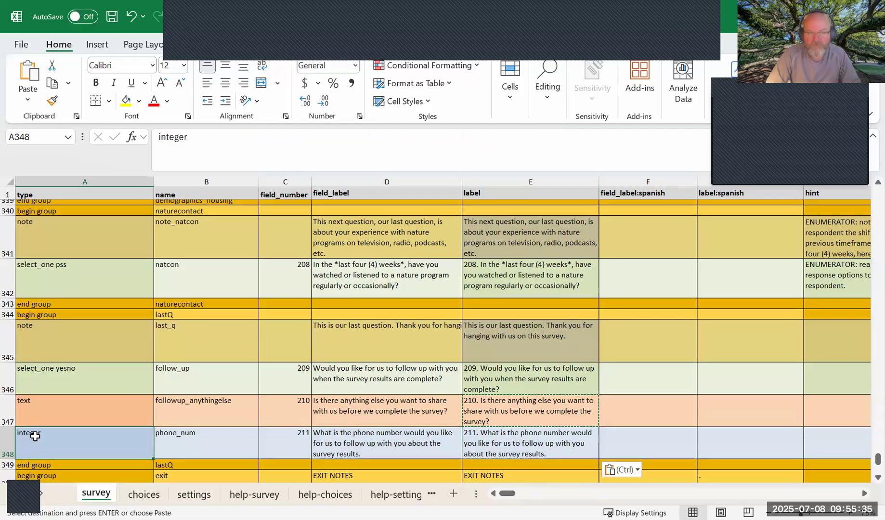
{"action": "left_click", "coordinate": [192, 448]}
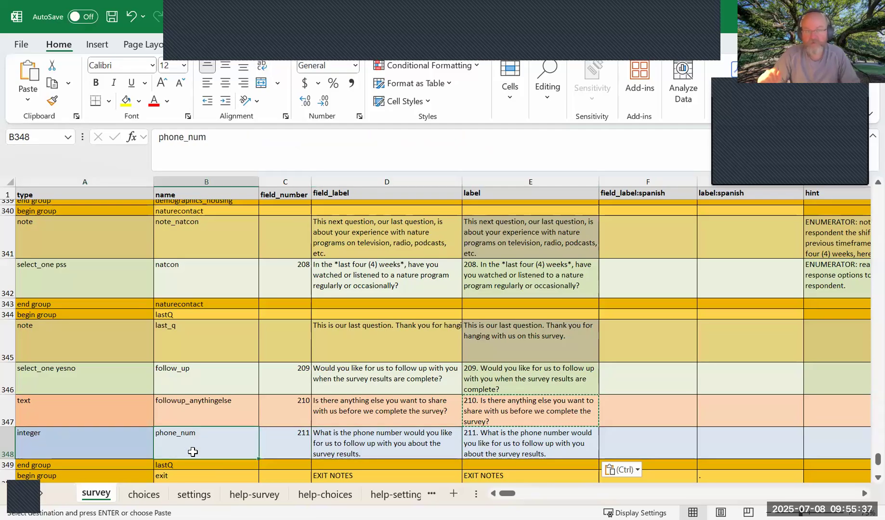